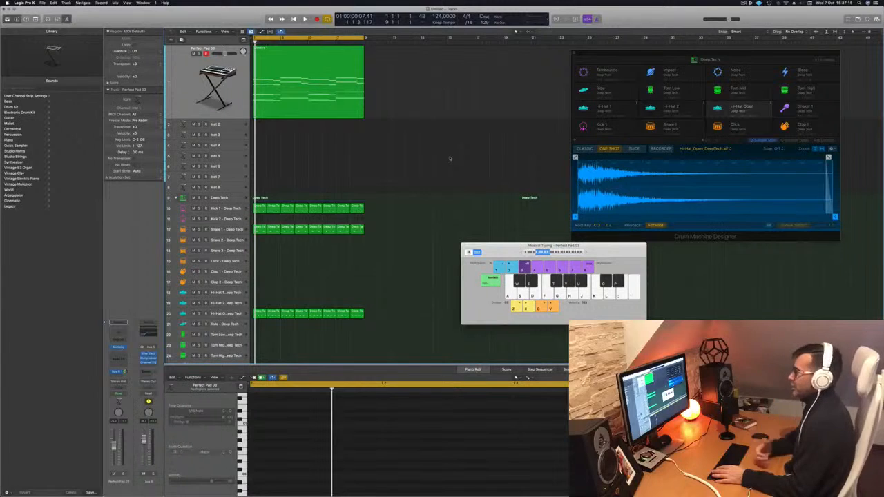
# - Play the loop to hear the pad chords together with the drum pattern
pyautogui.press('space')
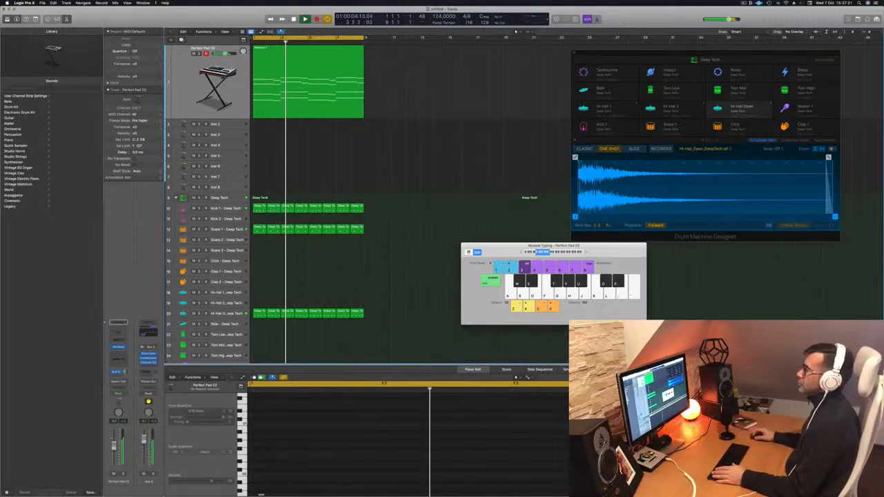
pyautogui.click(329, 80)
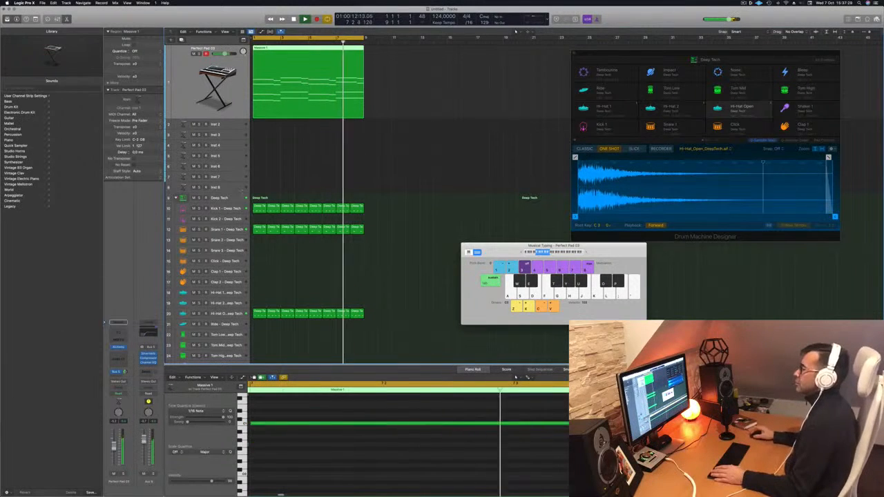
pyautogui.click(283, 168)
pyautogui.click(203, 107)
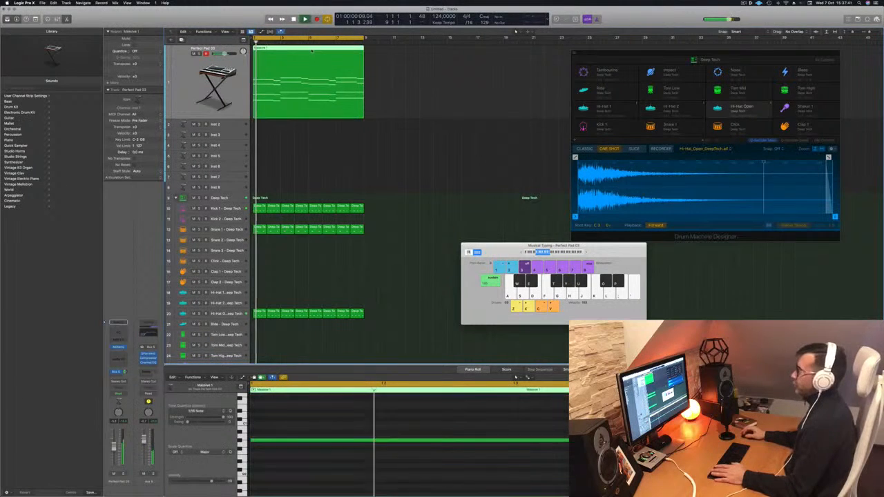
# - Copy the pad chord region to the Inst 2 track at the same position and enlarge that track's height
pyautogui.moveTo(308, 51); pyautogui.dragTo(308, 124)
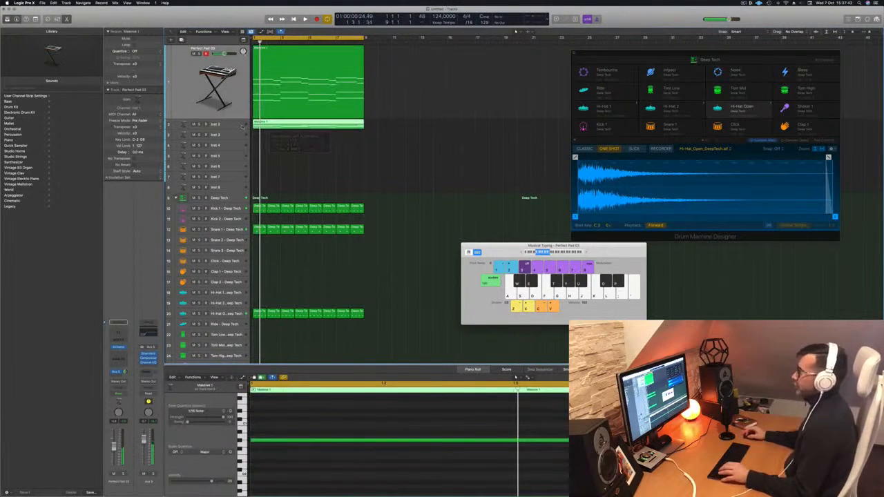
pyautogui.click(234, 128)
pyautogui.moveTo(235, 129); pyautogui.dragTo(233, 169)
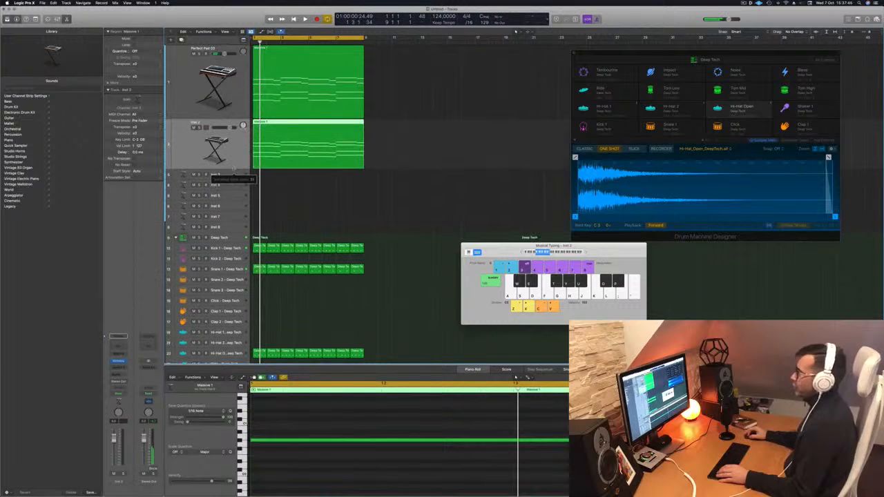
pyautogui.click(409, 139)
# - Open the copied region in the Piano Roll and delete the upper chord notes, keeping the lowest notes as a bass line
pyautogui.doubleClick(290, 123)
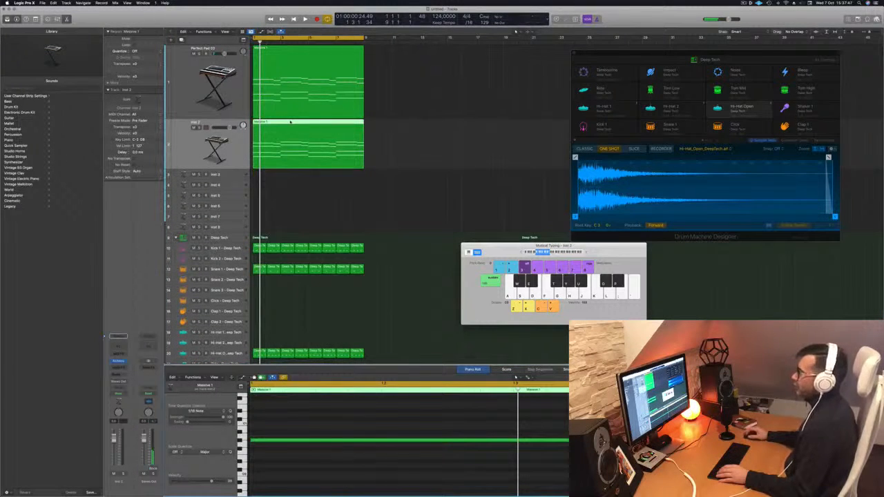
pyautogui.press('e')
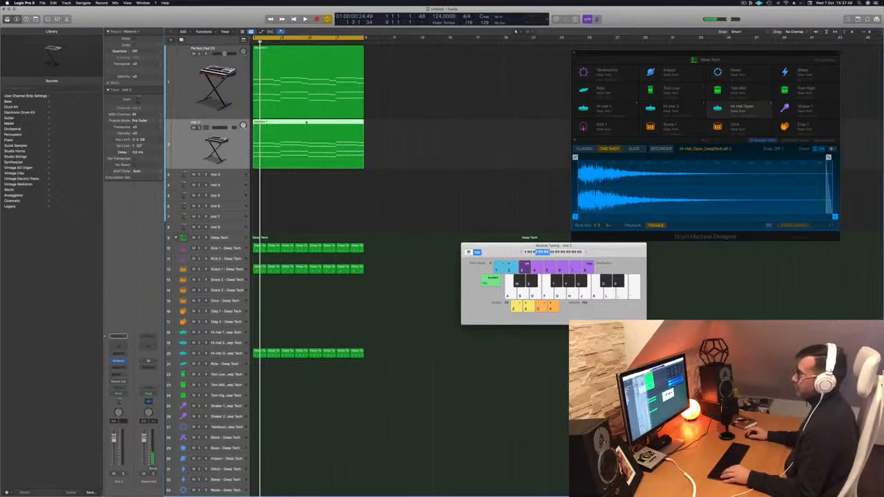
pyautogui.press('e')
pyautogui.scroll(-10, 328, 434)
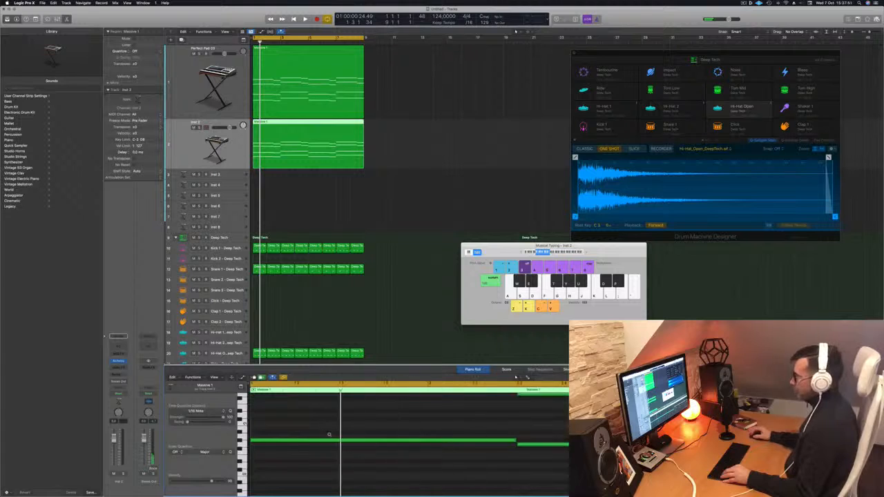
pyautogui.scroll(-5, 388, 436)
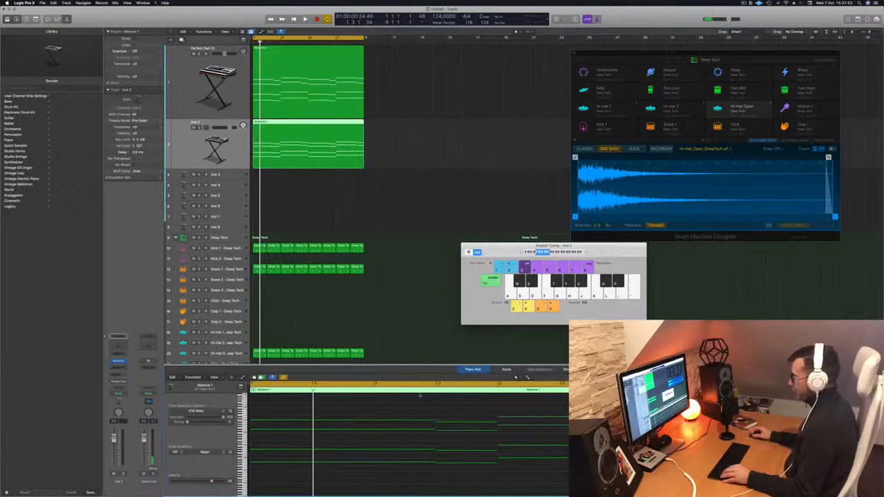
pyautogui.scroll(-4, 357, 403)
pyautogui.moveTo(307, 403); pyautogui.dragTo(718, 451)
pyautogui.press('Delete')
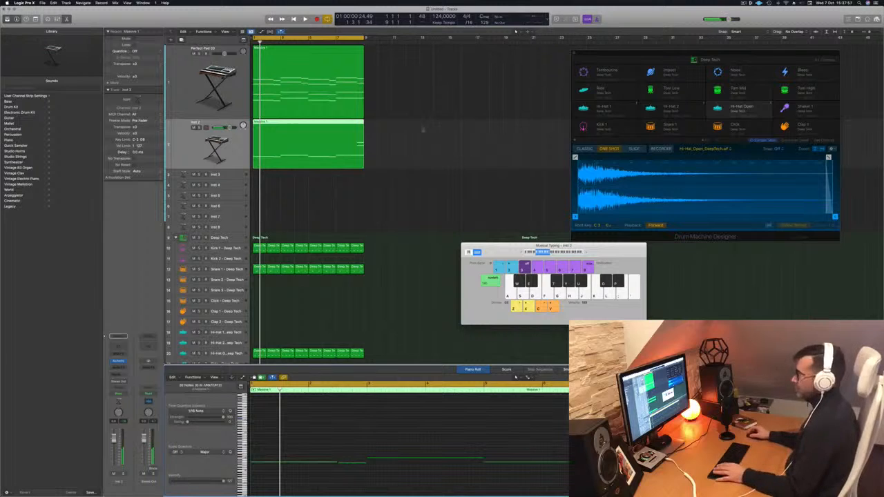
# - Transpose the remaining bass notes up one octave and shorten the first sustained note to a short hit
pyautogui.scroll(5, 371, 440)
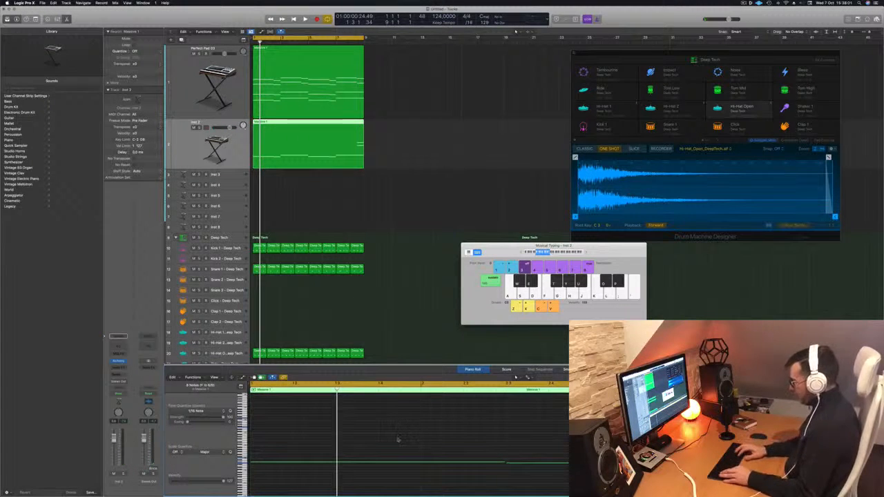
pyautogui.hotkey('alt', 'shift', 'Up')
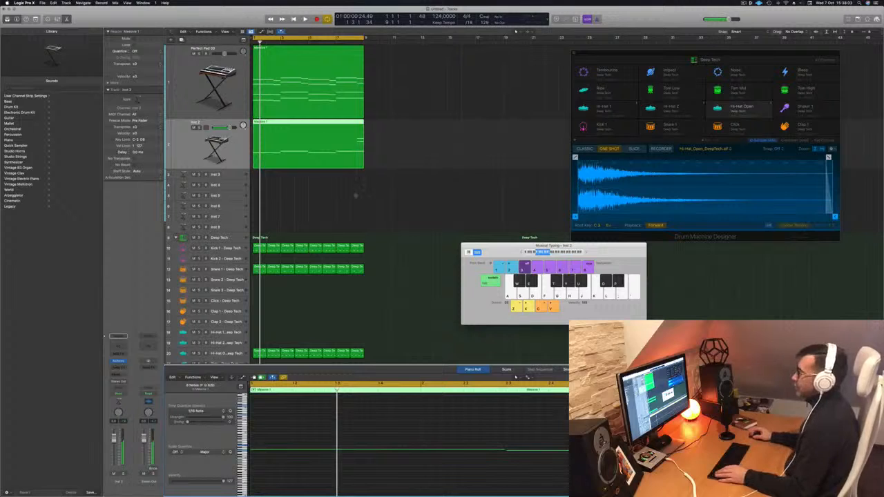
pyautogui.scroll(-5, 416, 441)
pyautogui.click(327, 472)
pyautogui.moveTo(344, 450); pyautogui.dragTo(259, 452)
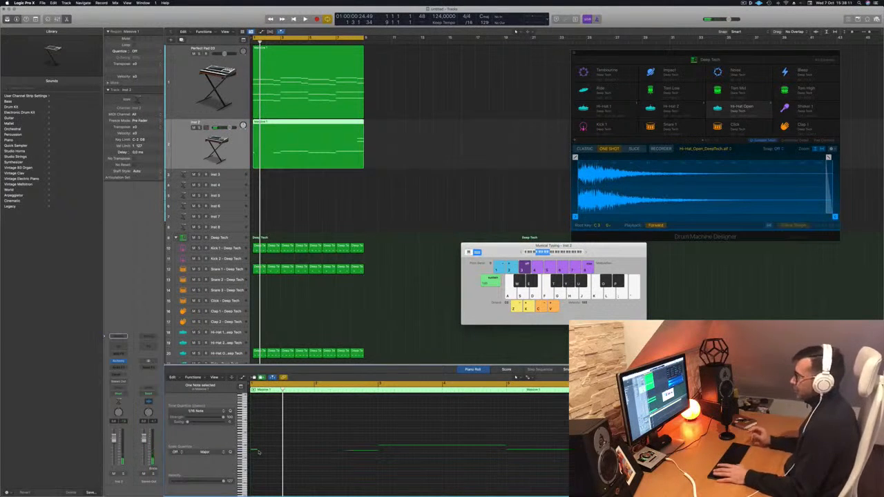
pyautogui.press('space')
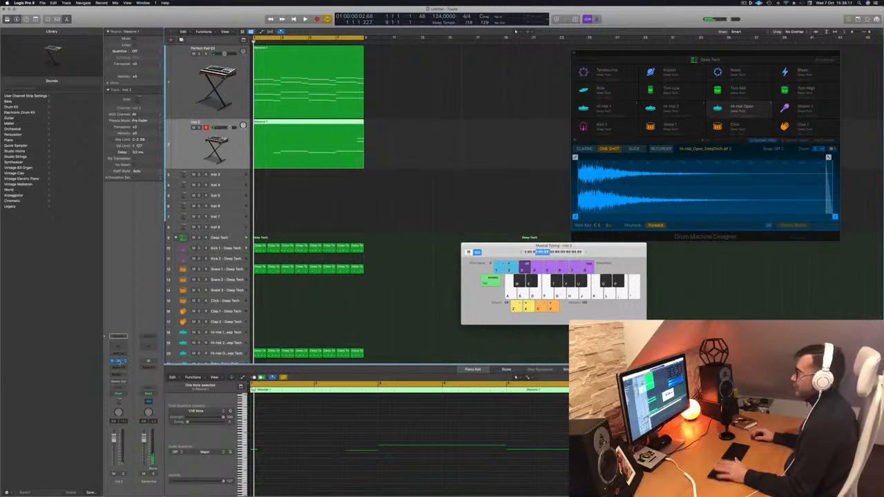
# - Load the 70s Classic Synth Bass preset from Alchemy's Bass category on the Inst 2 track and play the loop
pyautogui.click(118, 360)
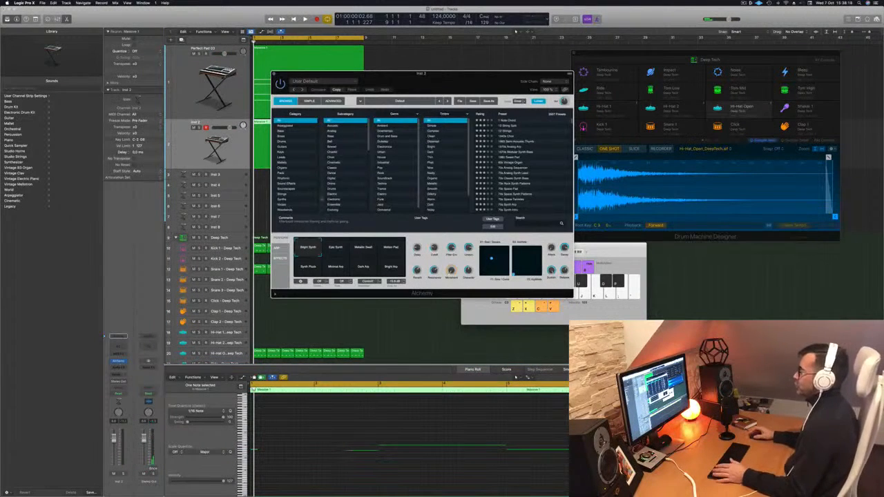
pyautogui.moveTo(465, 84); pyautogui.dragTo(472, 86)
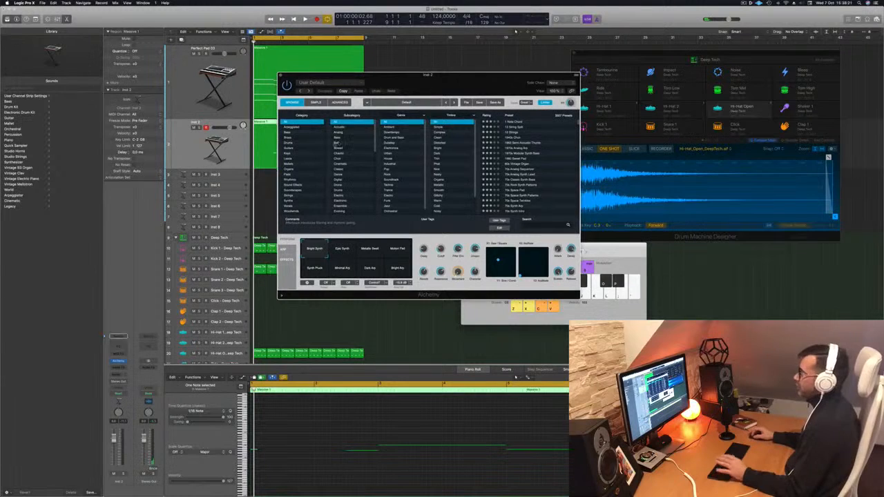
pyautogui.click(293, 132)
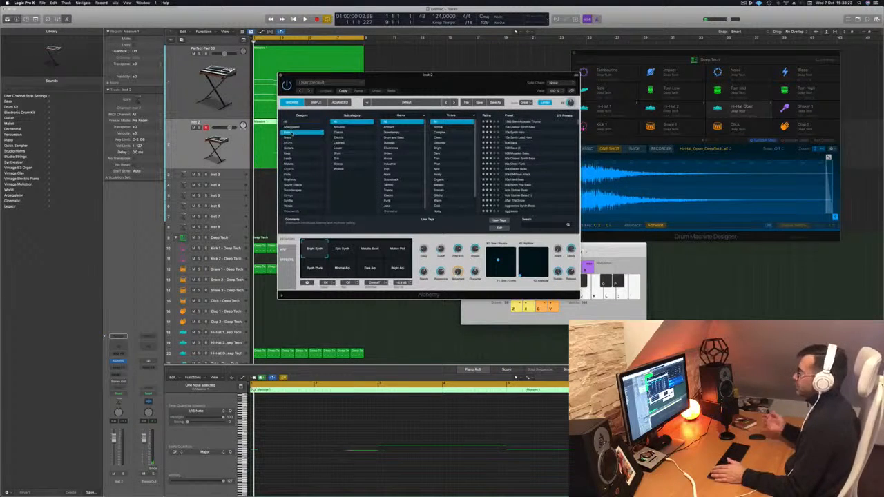
pyautogui.click(527, 128)
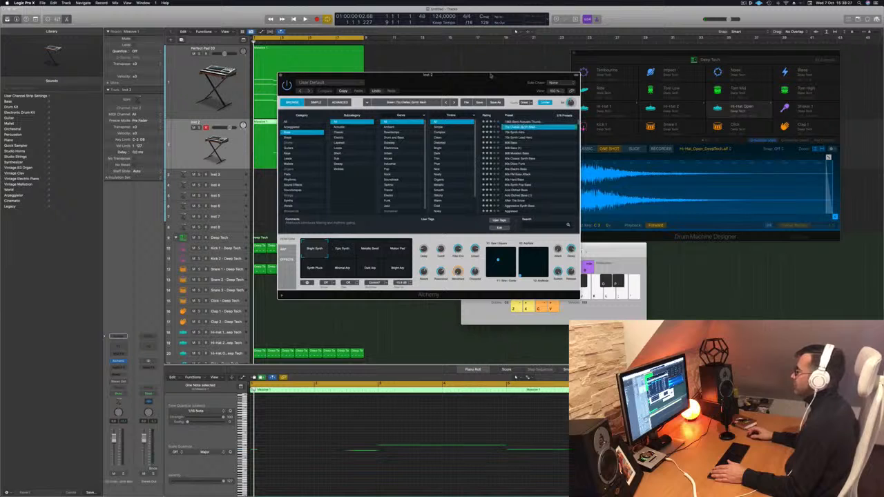
pyautogui.moveTo(478, 79); pyautogui.dragTo(639, 76)
pyautogui.press('space')
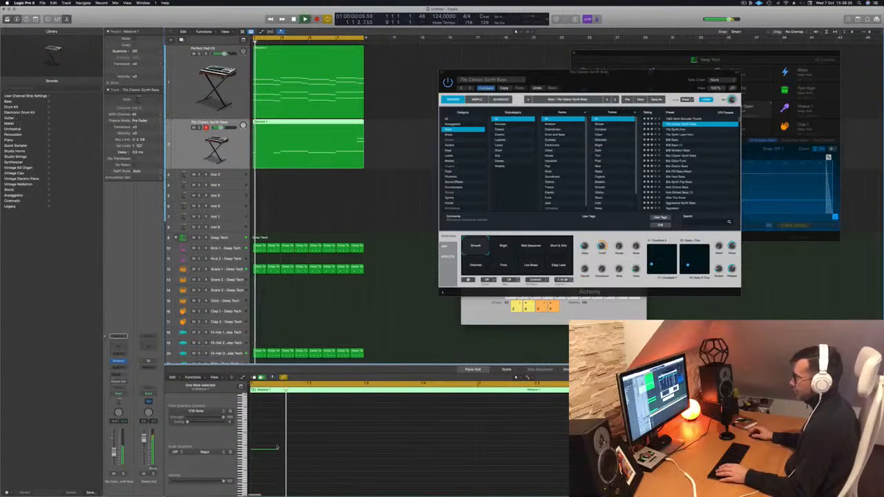
# - Copy the short first bass note three times to build a rhythmic pattern before the second pitch, auditioning the placement
pyautogui.moveTo(270, 447); pyautogui.dragTo(352, 451)
pyautogui.press('space')
pyautogui.press('space')
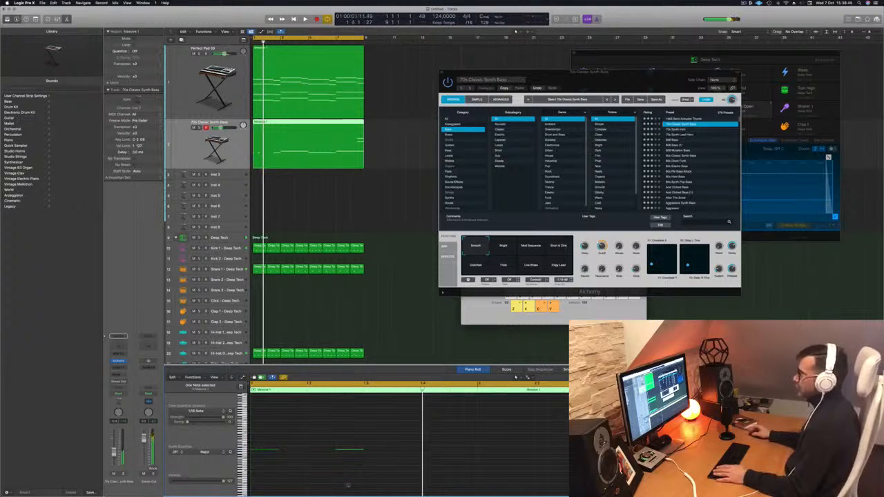
pyautogui.moveTo(395, 437); pyautogui.dragTo(250, 463)
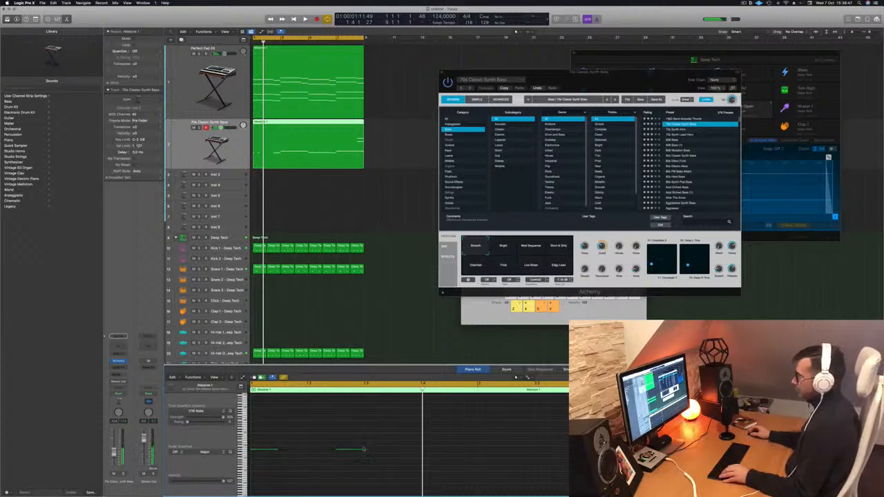
pyautogui.moveTo(352, 451); pyautogui.dragTo(410, 455)
pyautogui.press('space')
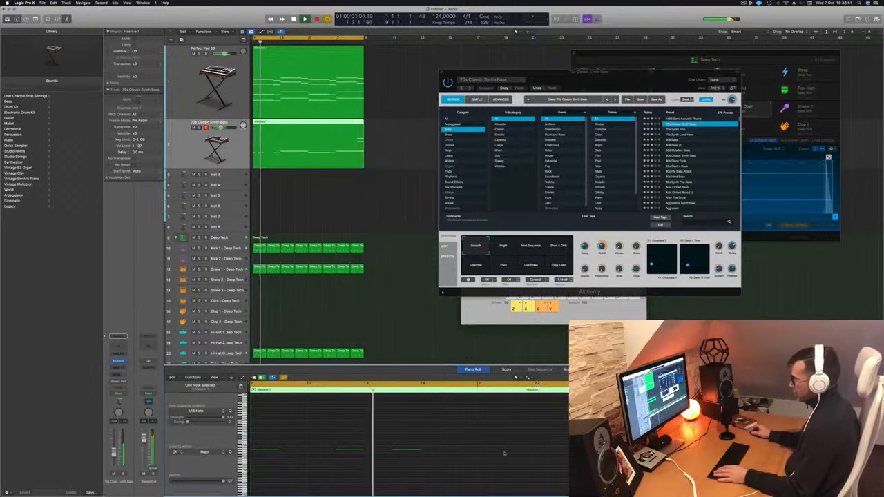
pyautogui.moveTo(405, 450); pyautogui.dragTo(489, 454)
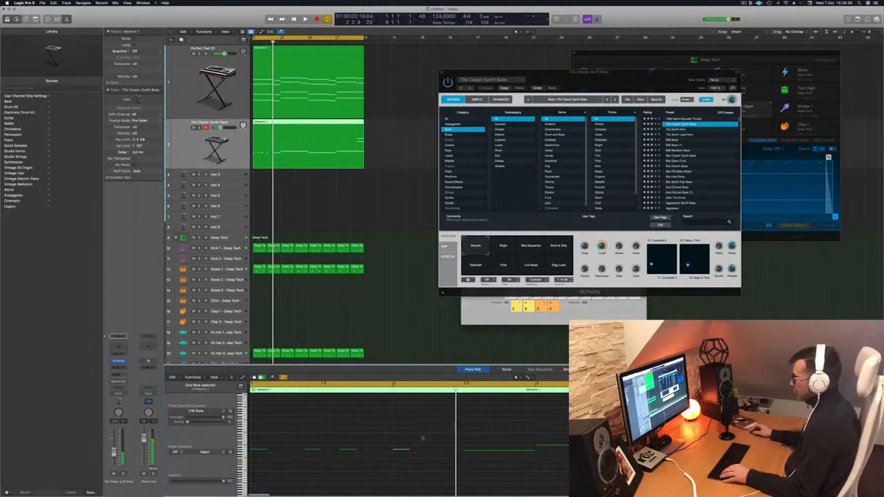
pyautogui.moveTo(403, 451); pyautogui.dragTo(437, 455)
pyautogui.press('space')
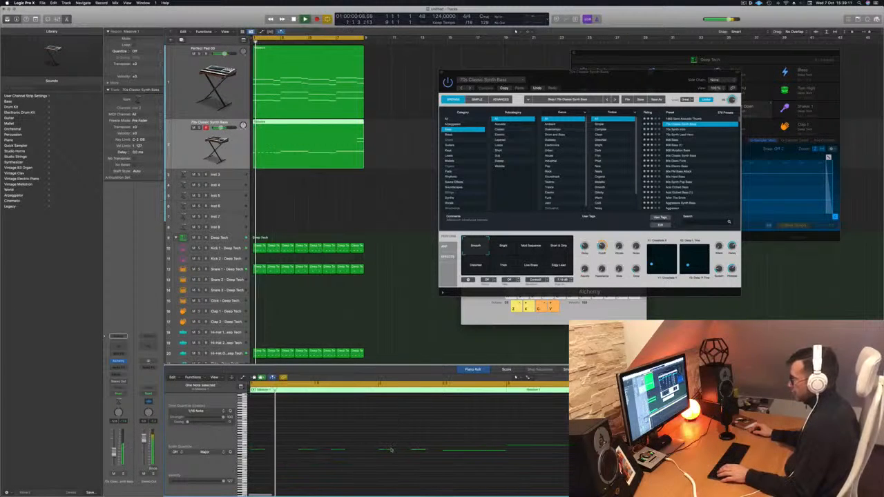
pyautogui.press('space')
pyautogui.click(420, 460)
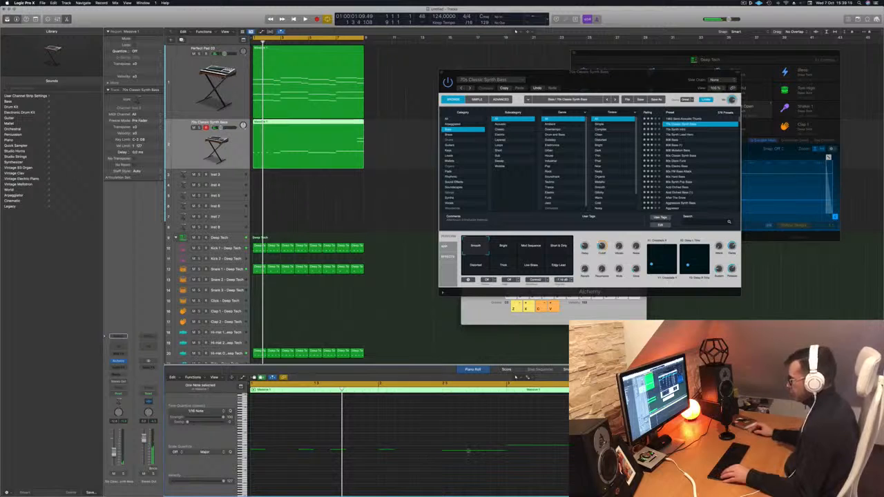
# - Shorten the next two sustained bass notes and duplicate them as short hits leading into and through bar 3
pyautogui.moveTo(504, 450)
pyautogui.mouseDown()
pyautogui.moveTo(454, 454)
pyautogui.moveTo(499, 456)
pyautogui.mouseUp()
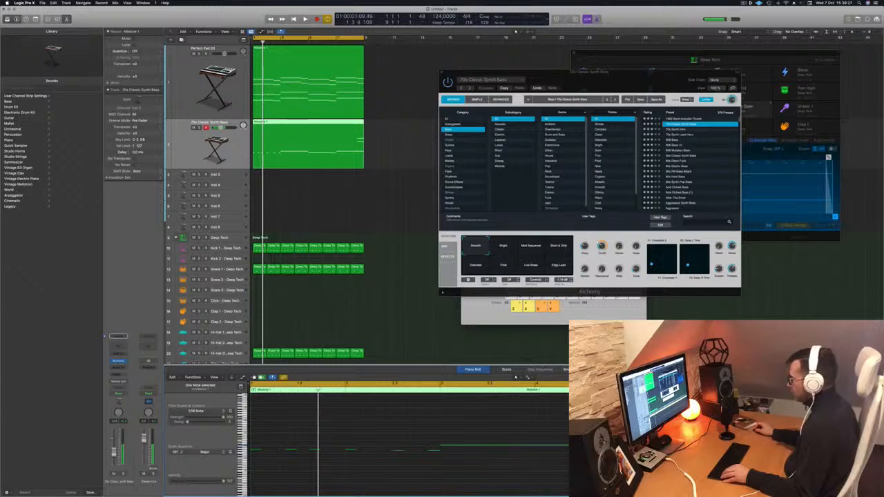
pyautogui.moveTo(626, 448); pyautogui.dragTo(450, 451)
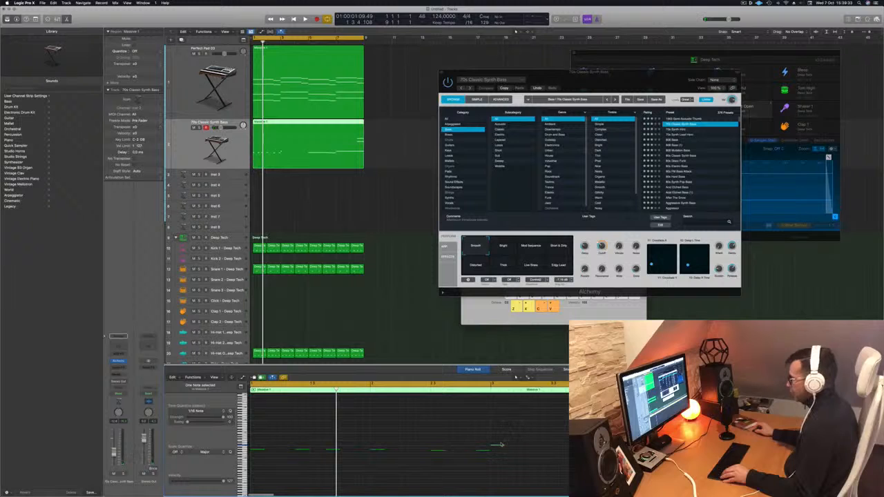
pyautogui.moveTo(500, 446); pyautogui.dragTo(544, 450)
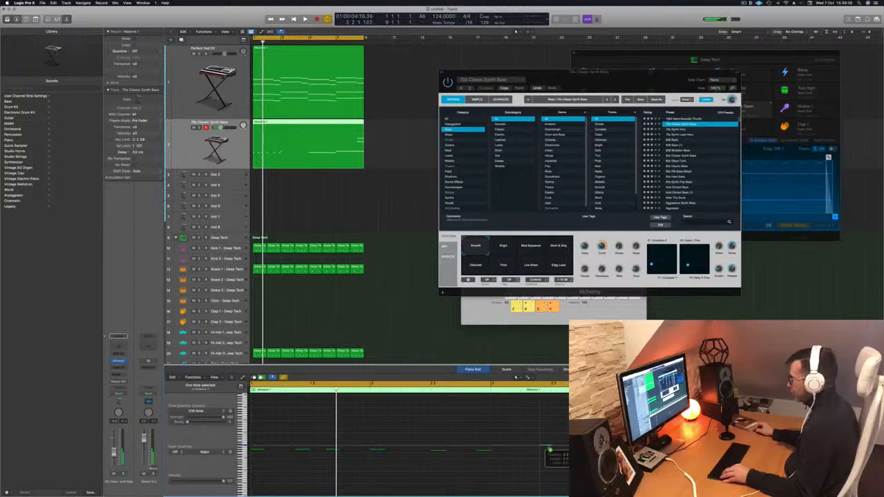
pyautogui.click(529, 445)
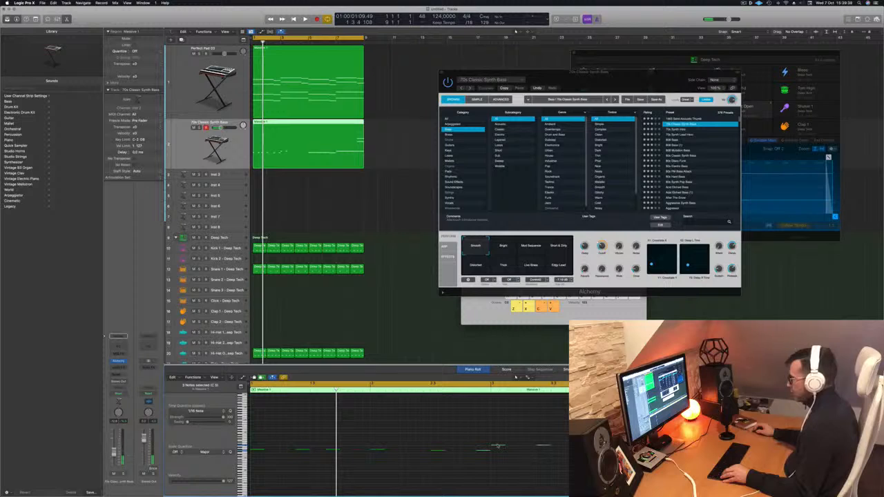
pyautogui.moveTo(498, 447); pyautogui.dragTo(569, 448)
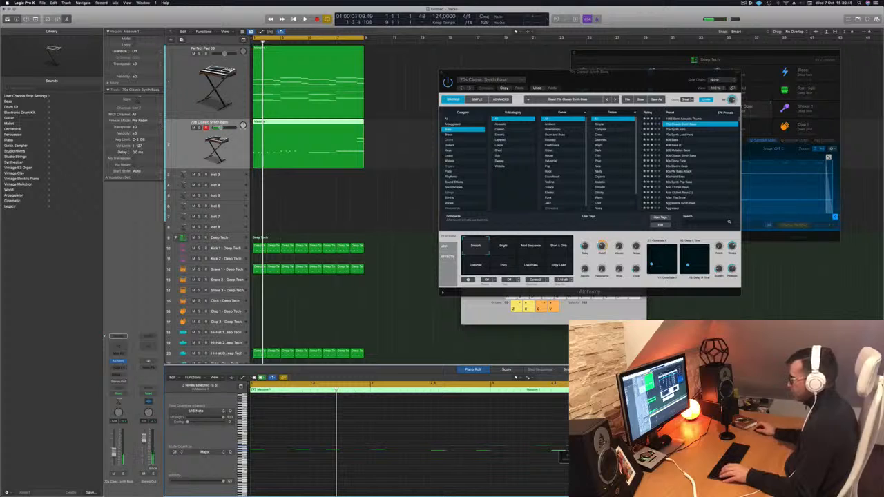
pyautogui.press('space')
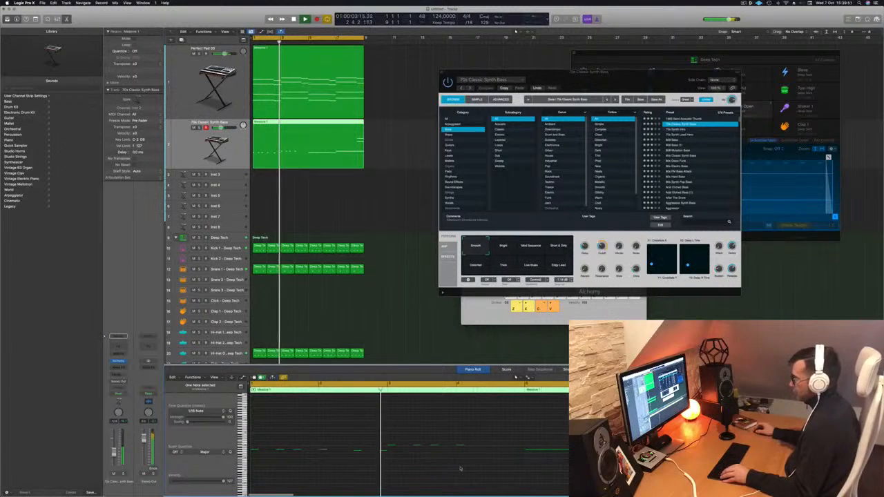
# - Nudge the first of the two short bass hits just before bar 3 slightly earlier and audition the timing
pyautogui.press('Return')
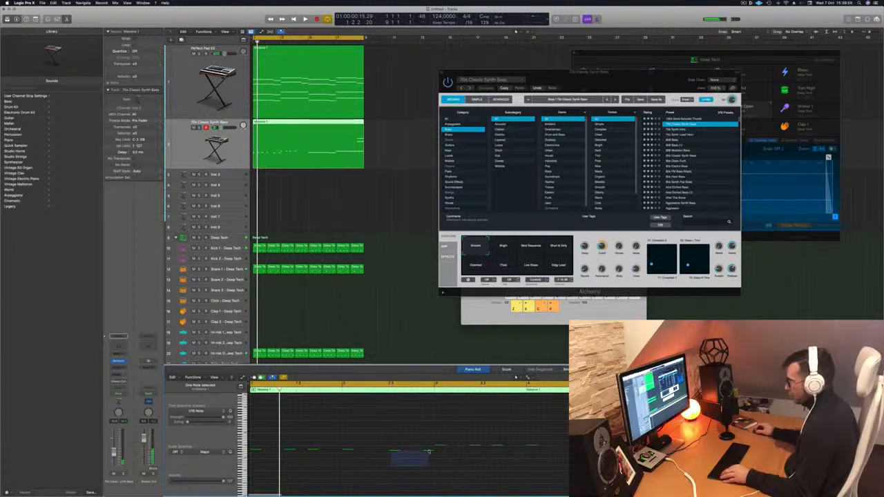
pyautogui.moveTo(429, 451); pyautogui.dragTo(429, 452)
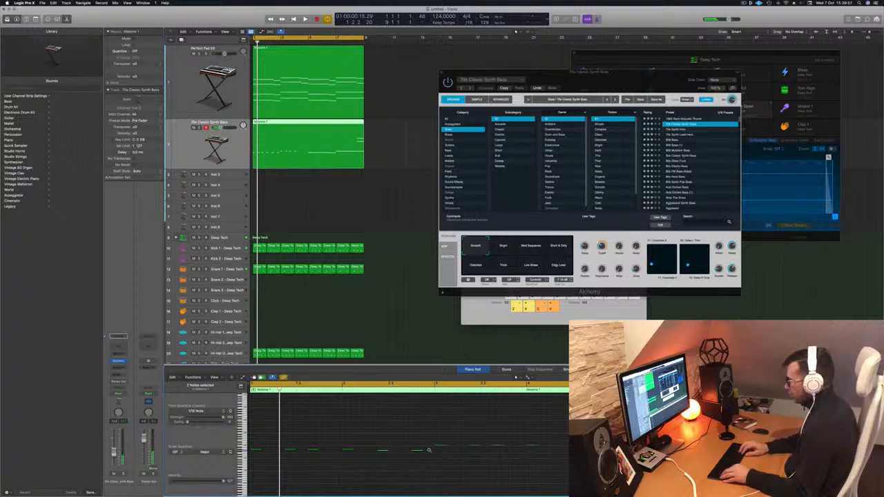
pyautogui.press('space')
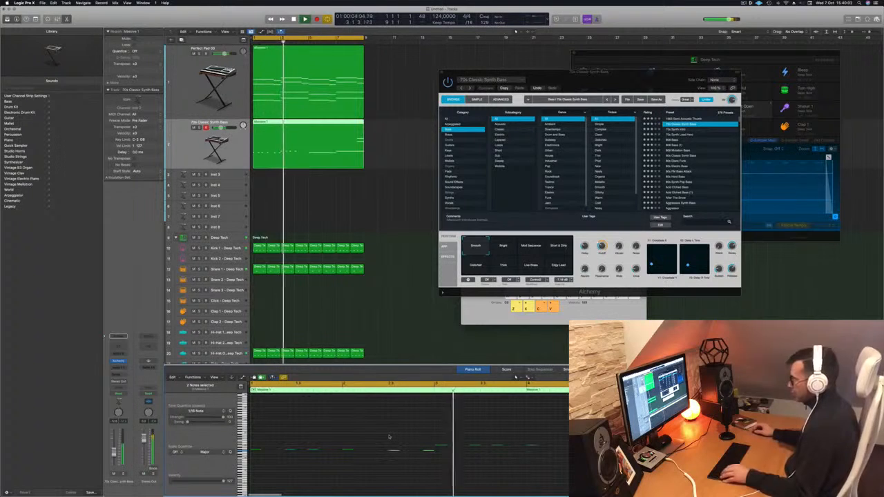
pyautogui.press('Return')
pyautogui.moveTo(389, 436); pyautogui.dragTo(406, 465)
pyautogui.press('Return')
pyautogui.hotkey('alt', 'Left')
pyautogui.hotkey('alt', 'Left')
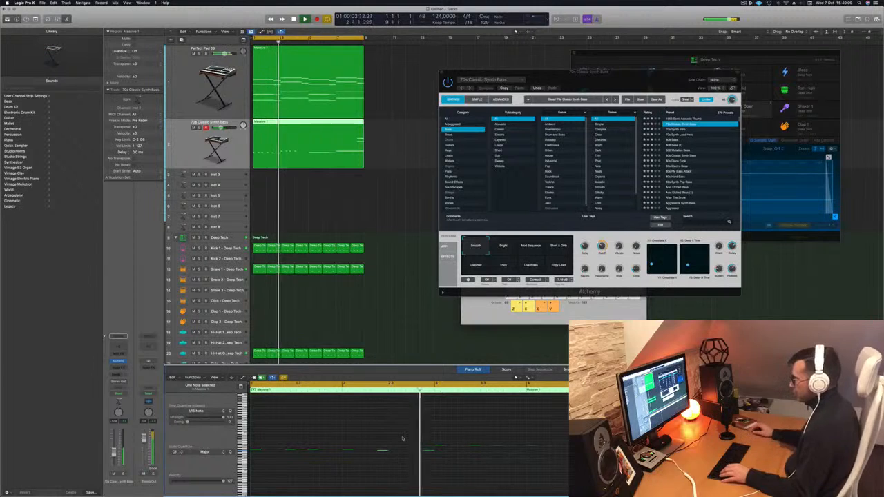
# - Nudge the second short bass hit before bar 3 slightly earlier and retime the last two hits leading into bar 4, auditioning the loop
pyautogui.press('Return')
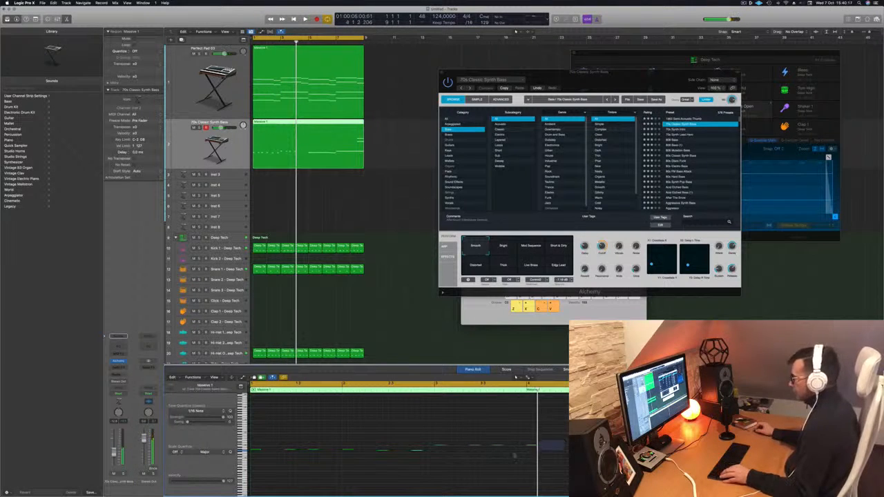
pyautogui.press('space')
pyautogui.click(218, 78)
pyautogui.press('space')
pyautogui.press('space')
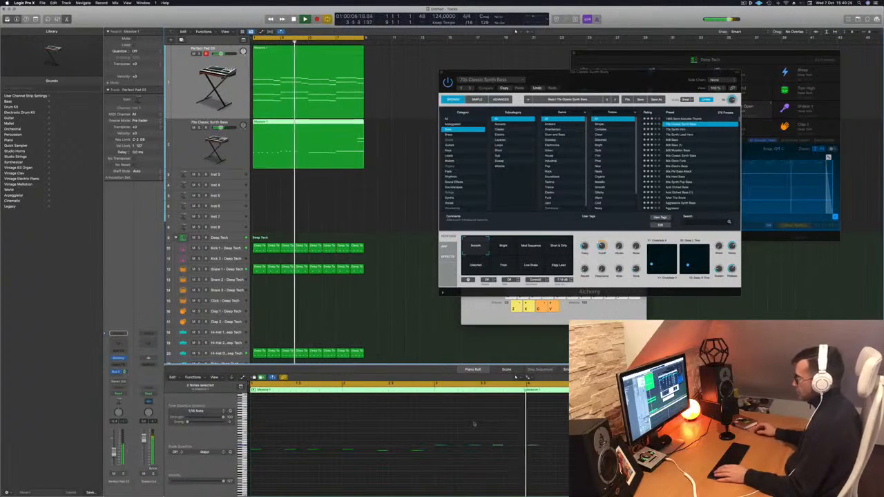
pyautogui.press('Return')
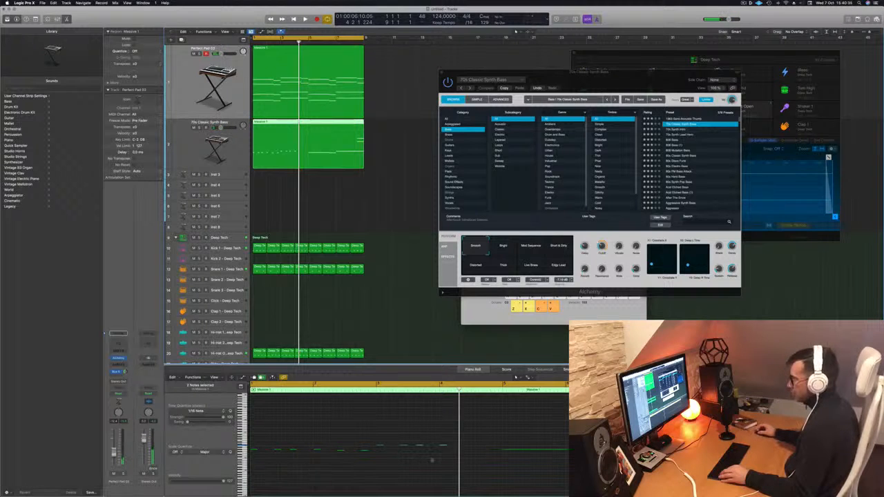
# - Duplicate the last two short bass hits to fill the rest of bar 4 and audition the result
pyautogui.click(446, 451)
pyautogui.moveTo(429, 450); pyautogui.dragTo(455, 451)
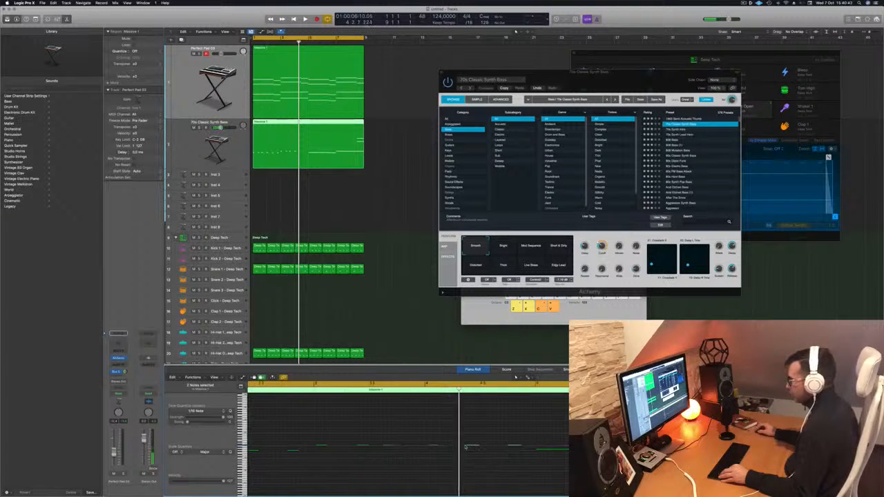
pyautogui.press('space')
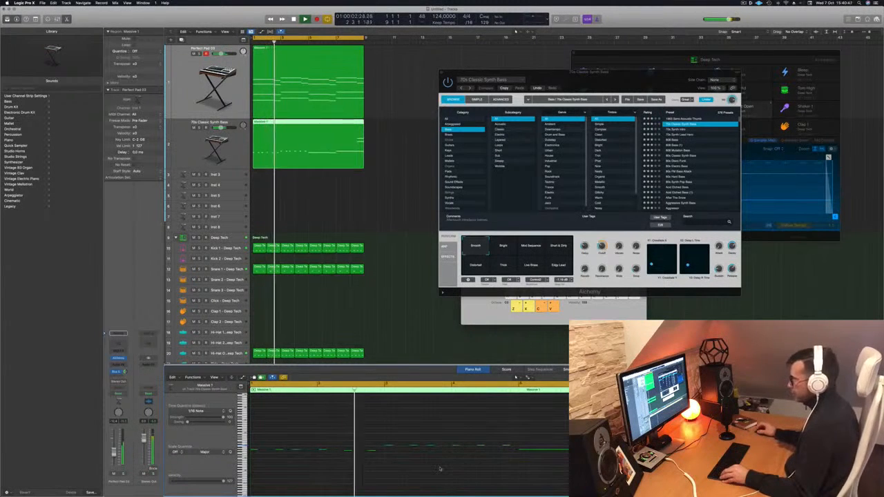
# - Shorten the sustained bass note at bar 5 and fill bars 5 and 6 with the short-hit rhythm, auditioning the placement
pyautogui.press('Return')
pyautogui.moveTo(369, 441); pyautogui.dragTo(370, 457)
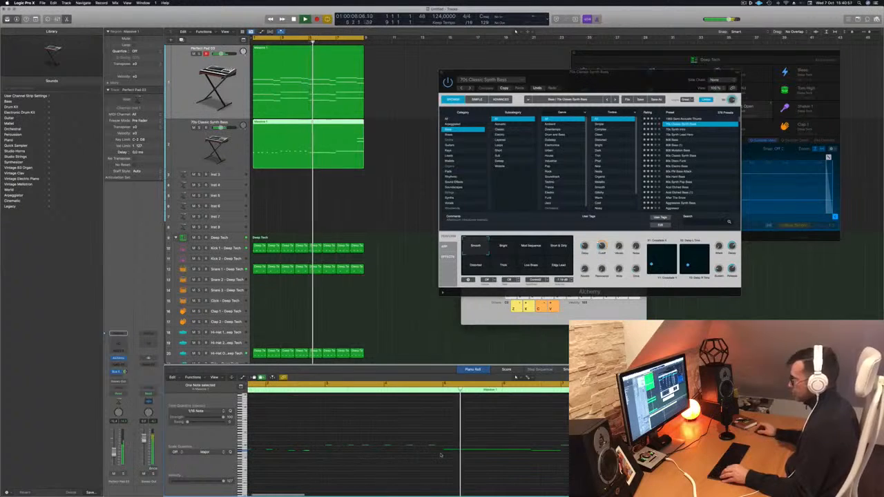
pyautogui.press('Return')
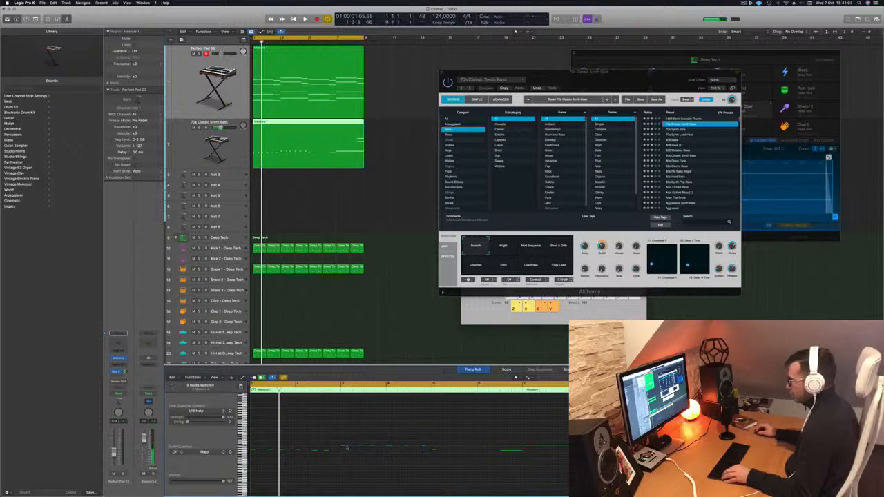
pyautogui.moveTo(426, 453); pyautogui.dragTo(438, 455)
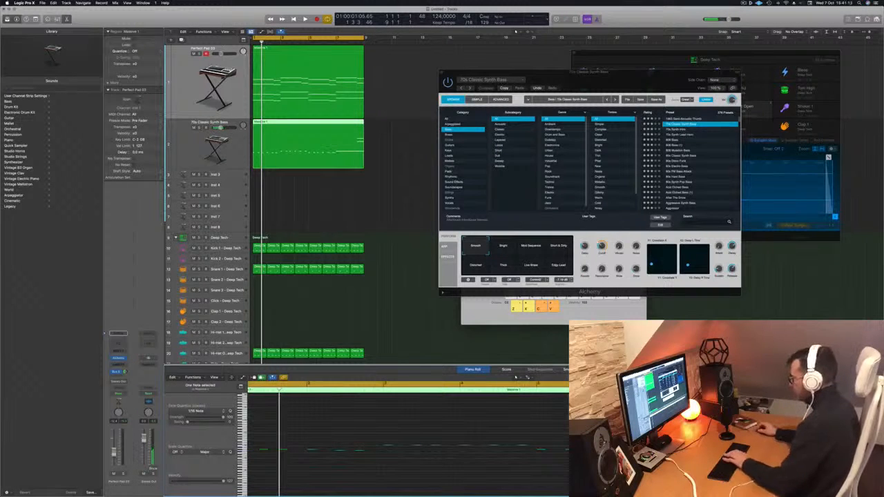
pyautogui.press('space')
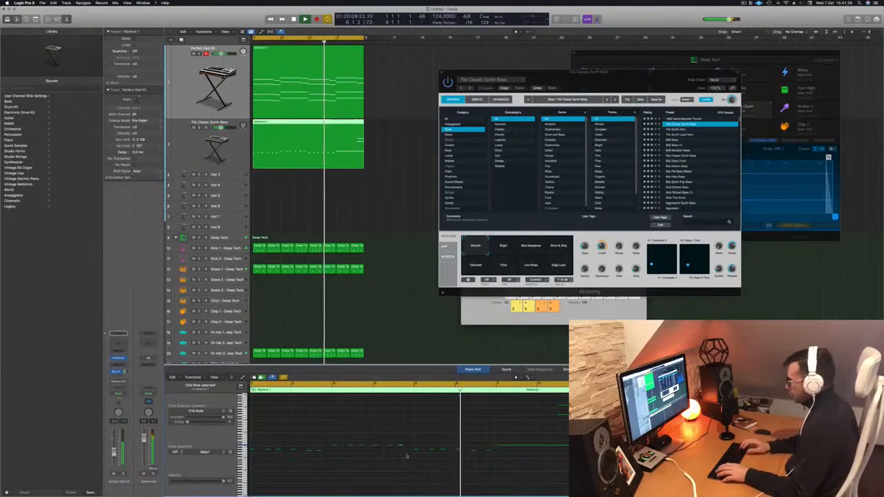
pyautogui.press('Return')
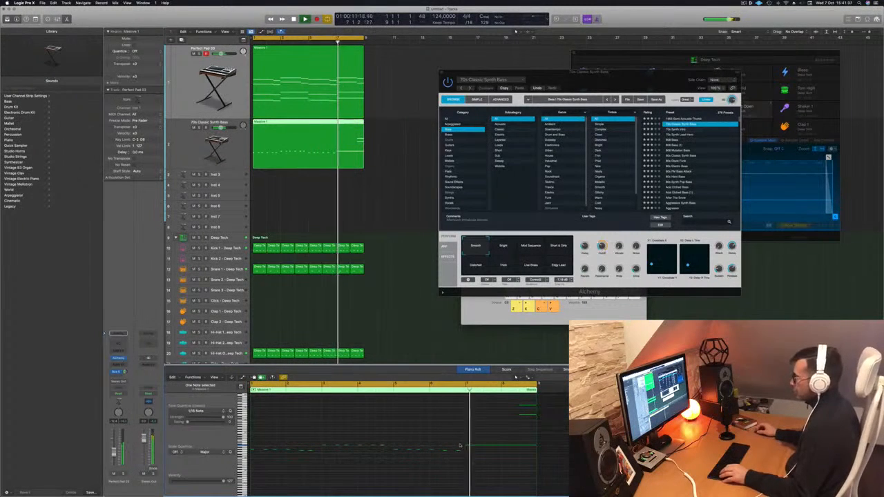
pyautogui.press('Return')
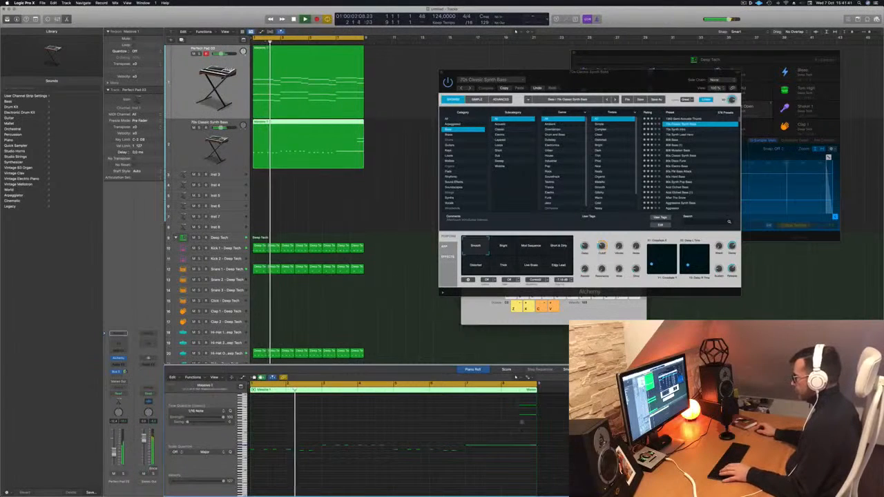
# - Delete the stray high notes and the sustained note from bar 7, and copy the short hits of bars 3 and 4 there
pyautogui.moveTo(473, 433); pyautogui.dragTo(490, 456)
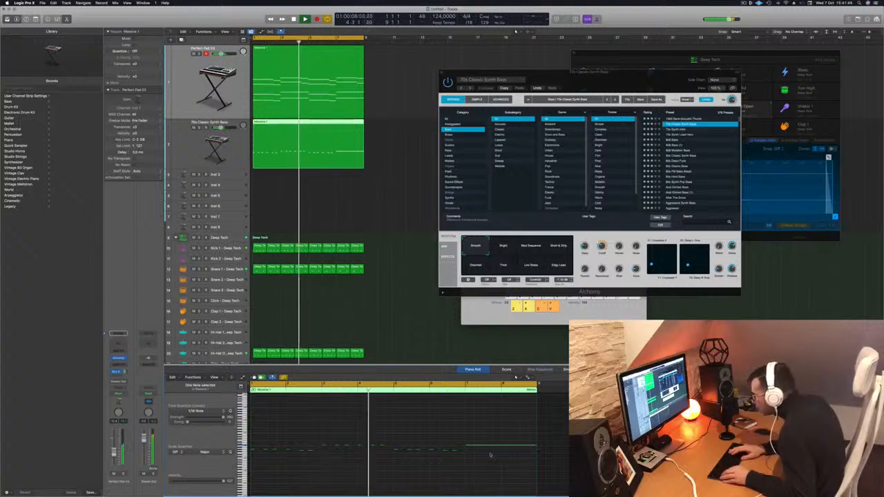
pyautogui.press('Delete')
pyautogui.press('space')
pyautogui.press('space')
pyautogui.moveTo(320, 439); pyautogui.dragTo(401, 450)
pyautogui.moveTo(323, 447); pyautogui.dragTo(468, 451)
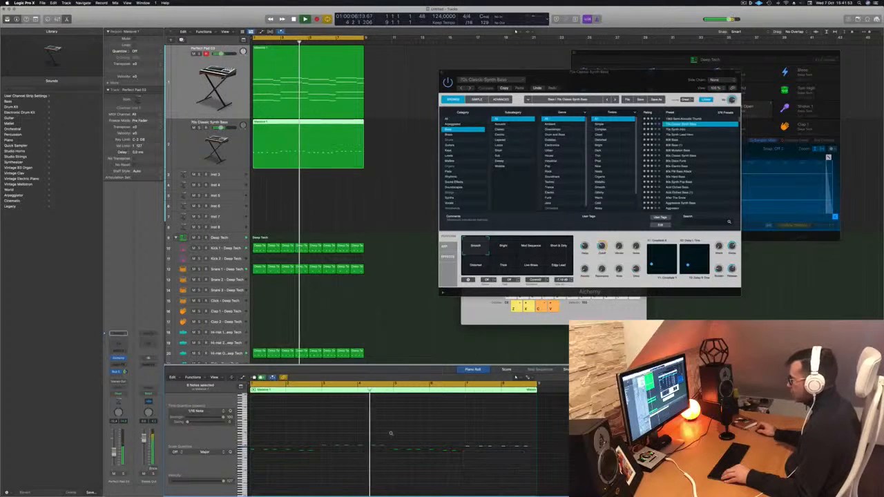
pyautogui.press('super+Left')
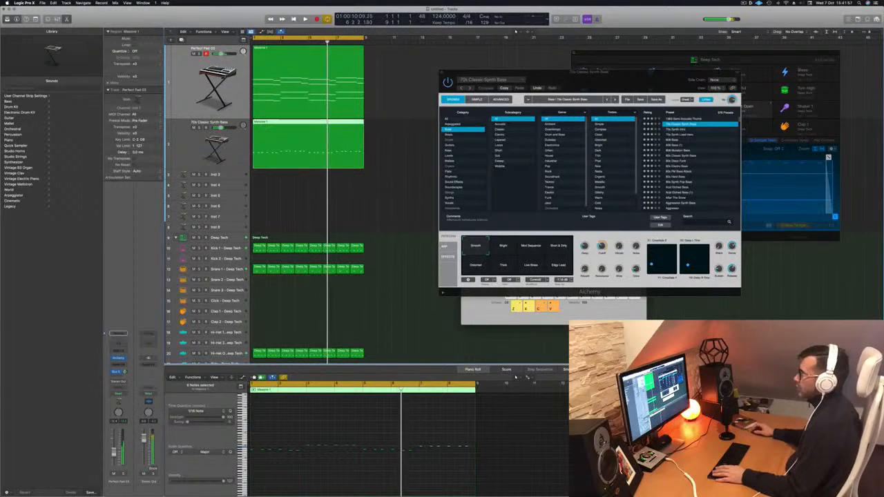
# - Audition the full bass line from the start and reposition the Alchemy window
pyautogui.press('Return')
pyautogui.click(291, 125)
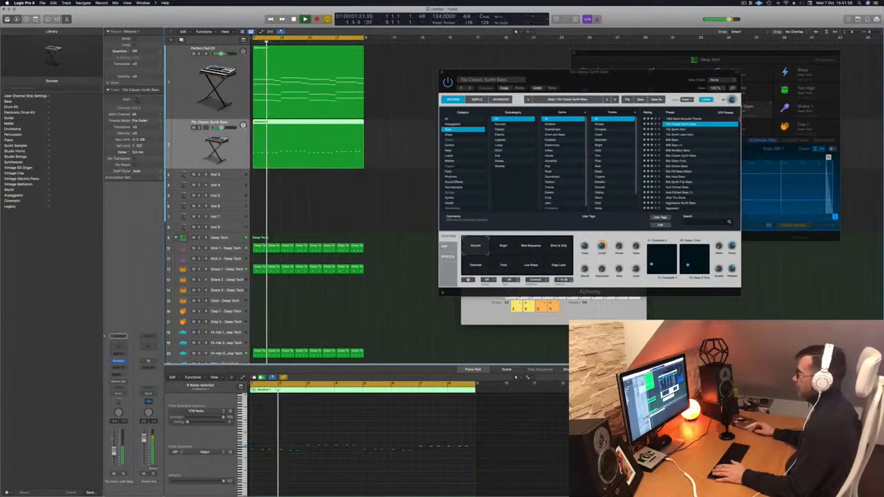
pyautogui.moveTo(624, 84); pyautogui.dragTo(603, 86)
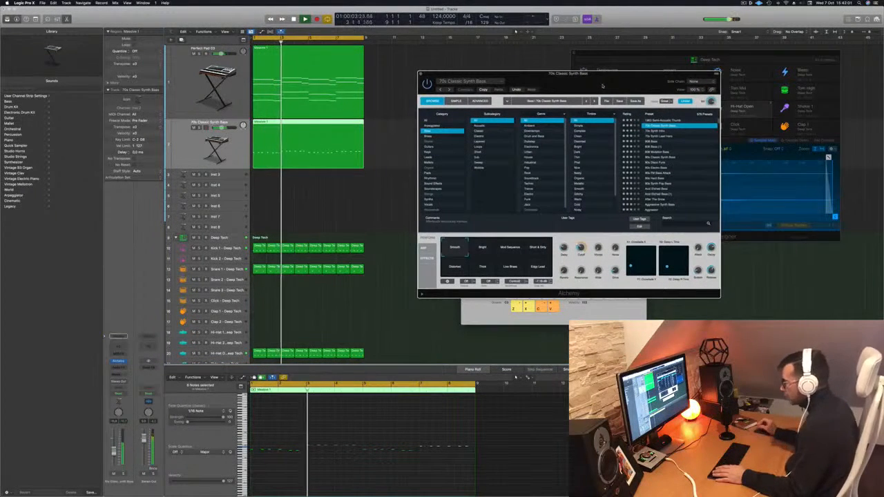
pyautogui.moveTo(607, 85); pyautogui.dragTo(559, 85)
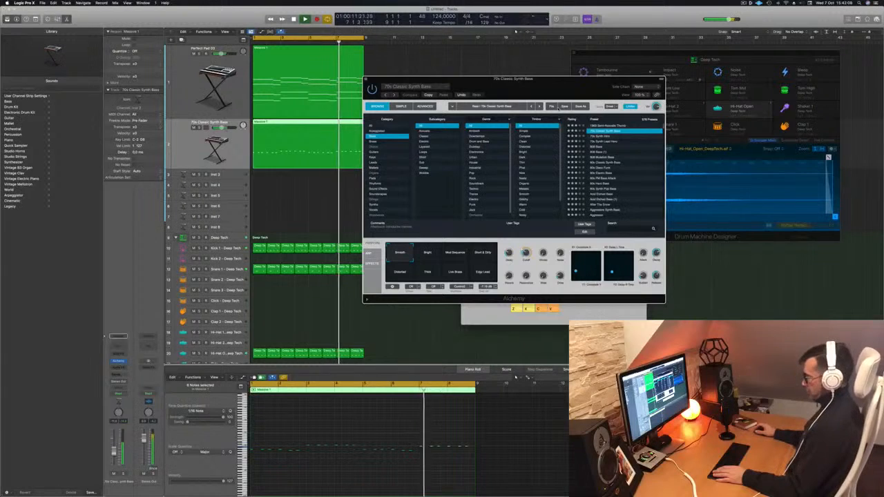
pyautogui.moveTo(562, 95); pyautogui.dragTo(594, 93)
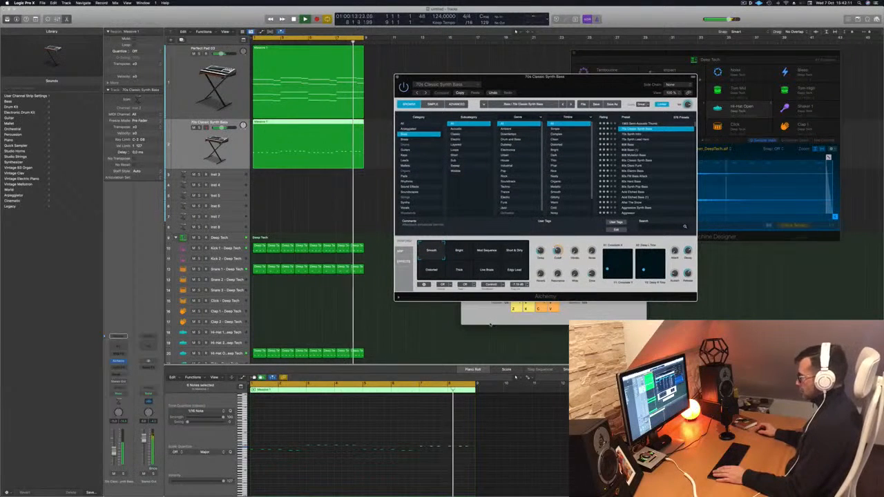
# - Undo the copied hits at bar 7, copy the complete bars 3 and 4 pattern there instead, and audition it
pyautogui.hscroll(-1, 417, 458)
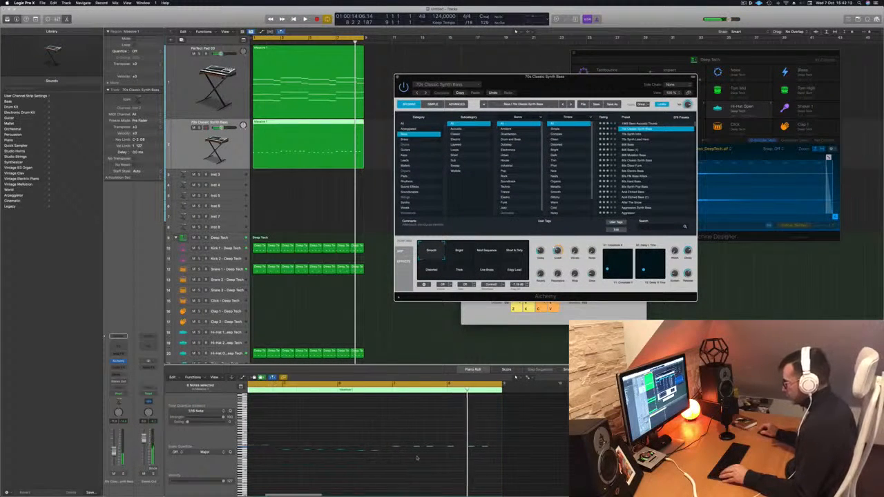
pyautogui.moveTo(411, 429); pyautogui.dragTo(533, 464)
pyautogui.press('super+z')
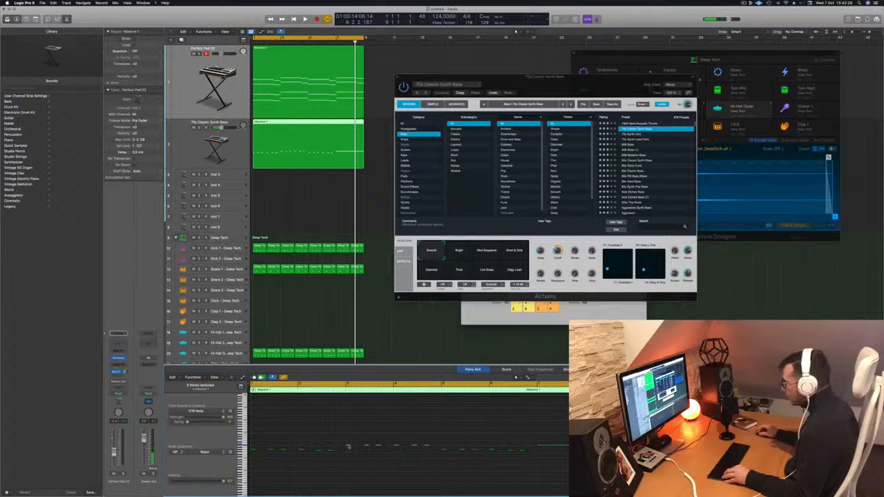
pyautogui.moveTo(426, 450); pyautogui.dragTo(540, 451)
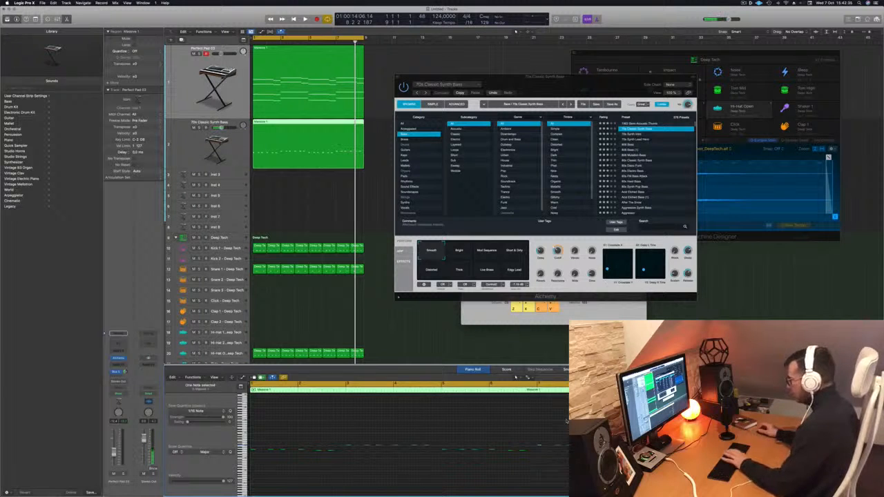
pyautogui.press('space')
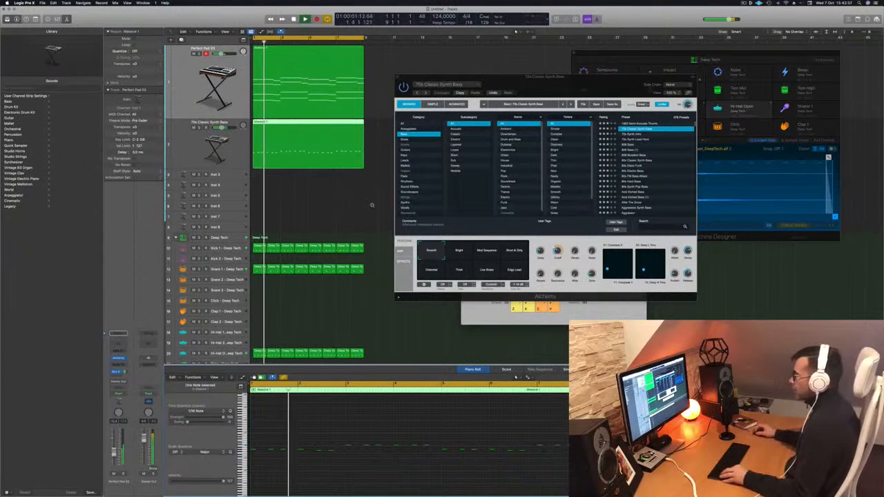
# - Show the pad region's chords in the Piano Roll during playback and close the Alchemy window
pyautogui.scroll(-1, 372, 205)
pyautogui.click(330, 90)
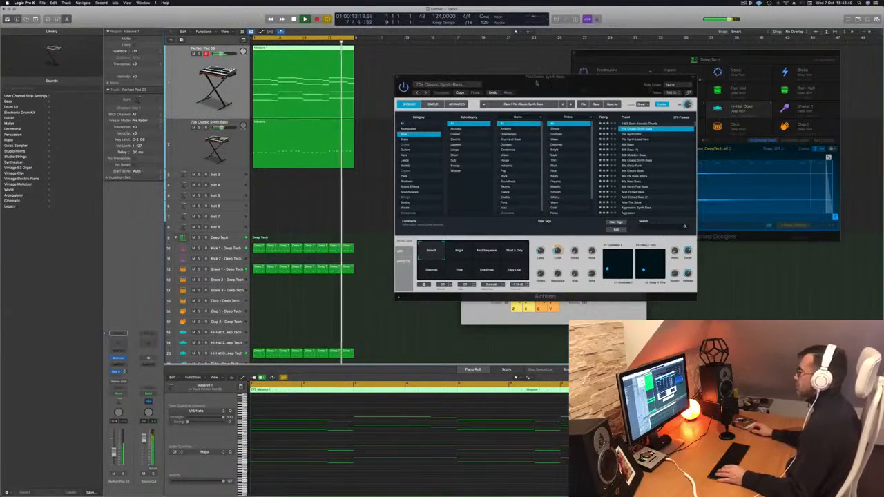
pyautogui.moveTo(534, 80); pyautogui.dragTo(541, 80)
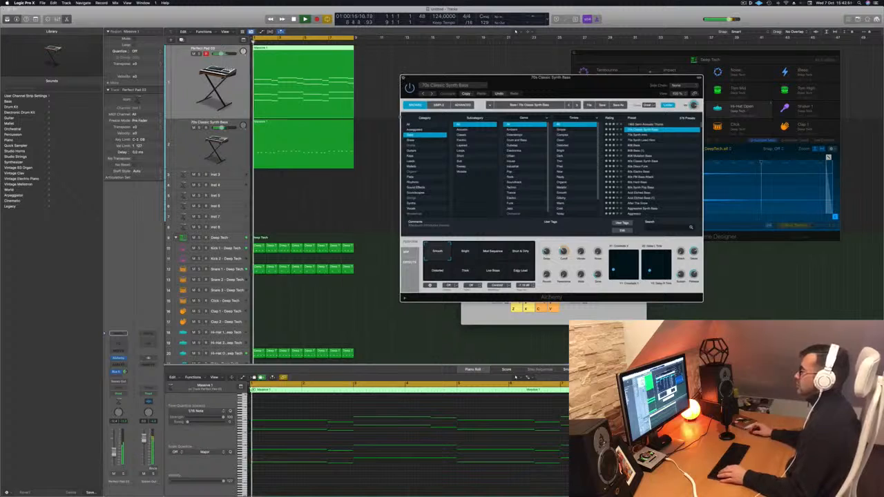
pyautogui.press('super+w')
# - Reopen Alchemy on the 70s Classic Synth Bass track and switch its performance variation to Short & Dirty while auditioning
pyautogui.press('Down')
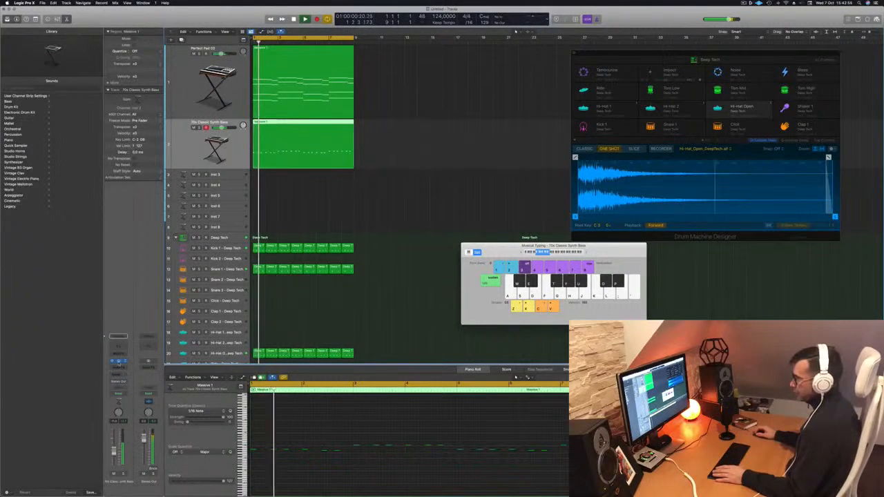
pyautogui.press('v')
pyautogui.press('Return')
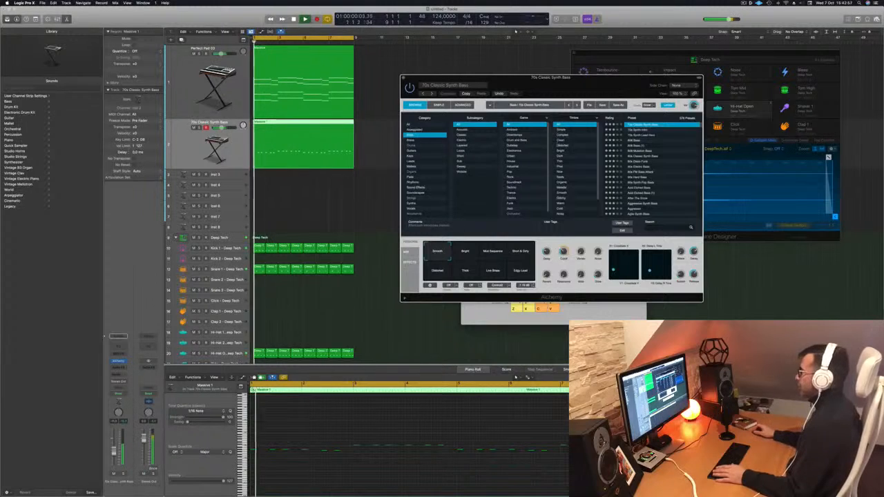
pyautogui.moveTo(511, 78); pyautogui.dragTo(450, 96)
pyautogui.press('Return')
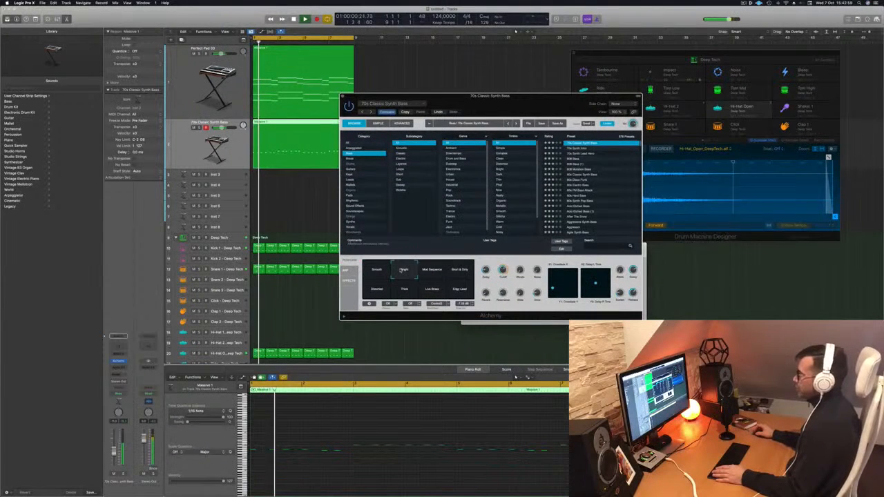
pyautogui.click(425, 272)
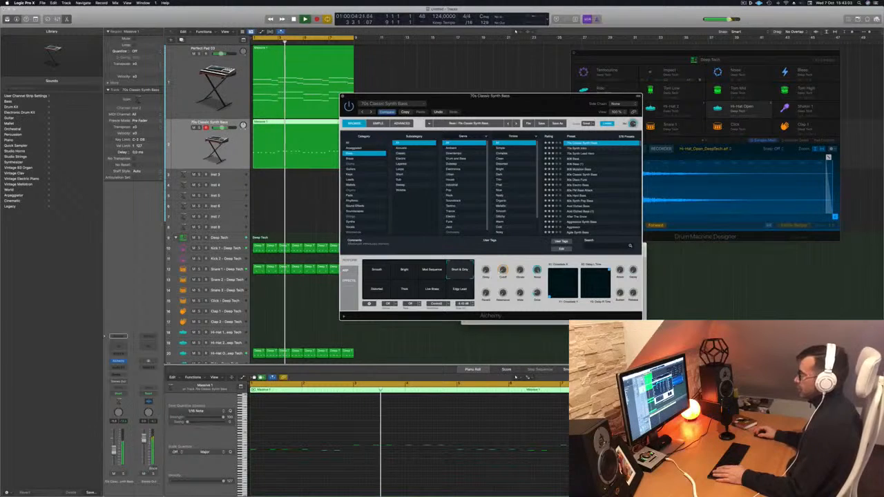
# - Adjust the bass channel's volume while the loop plays and close the Alchemy window
pyautogui.click(114, 451)
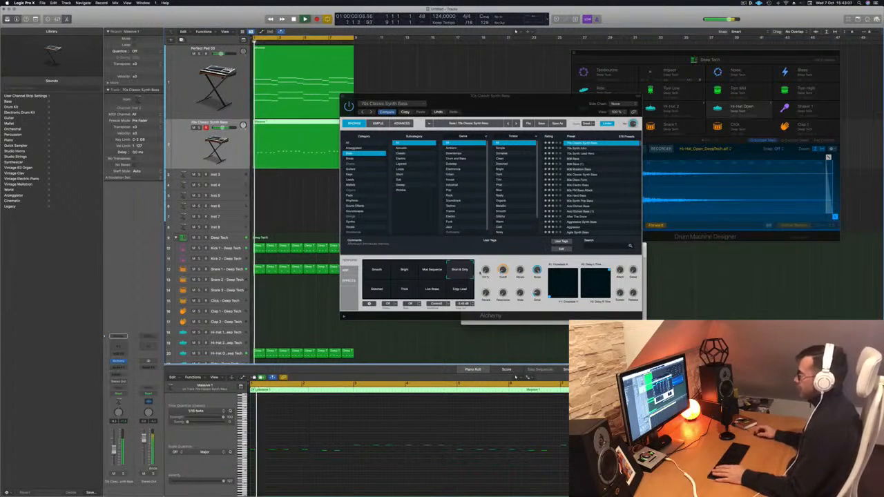
pyautogui.moveTo(522, 105); pyautogui.dragTo(522, 93)
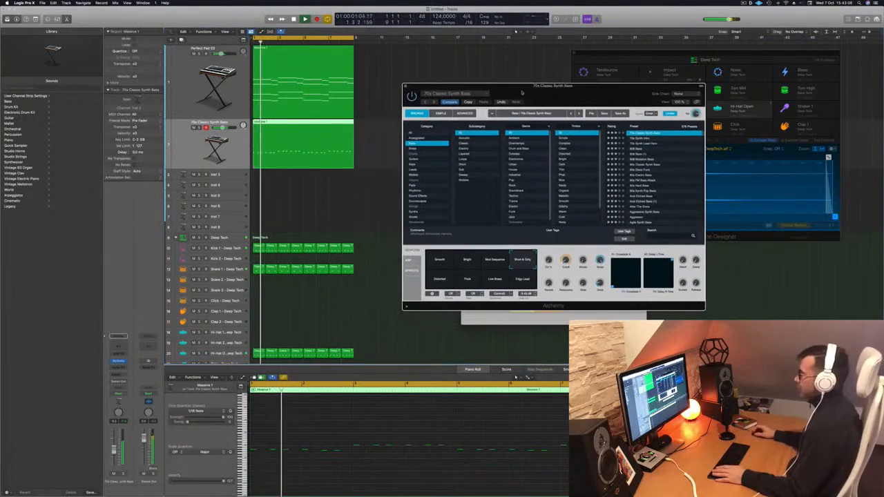
pyautogui.click(234, 153)
pyautogui.moveTo(582, 85); pyautogui.dragTo(564, 88)
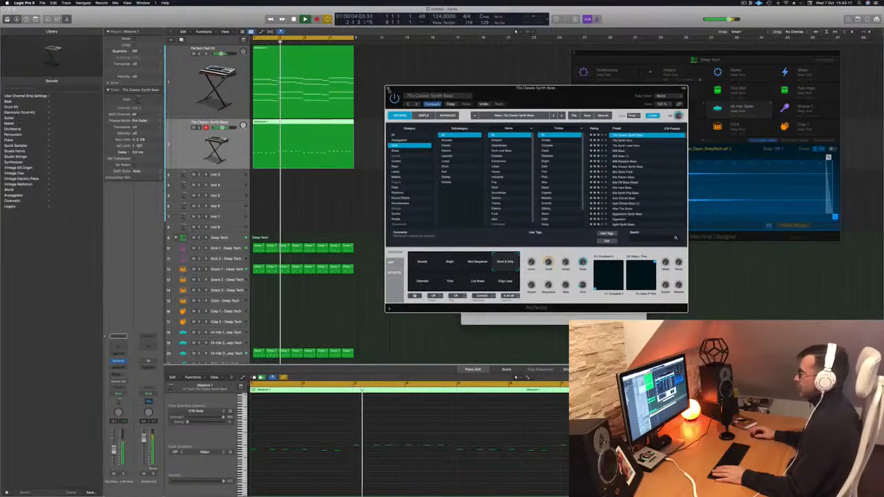
pyautogui.press('super+w')
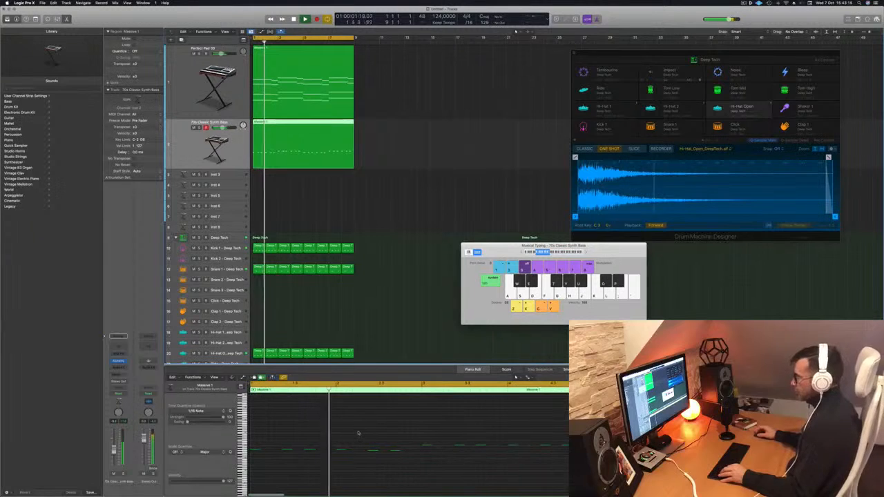
# - Copy the Perfect Pad 03 chord region onto the Inst 3 track at the same position and enlarge that track's height
pyautogui.scroll(-5, 359, 433)
pyautogui.scroll(3, 329, 432)
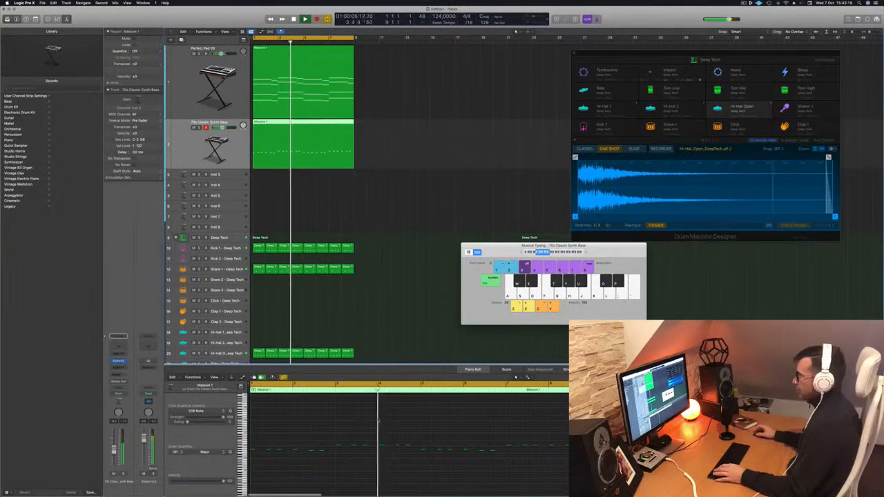
pyautogui.scroll(-3, 365, 197)
pyautogui.press('Up')
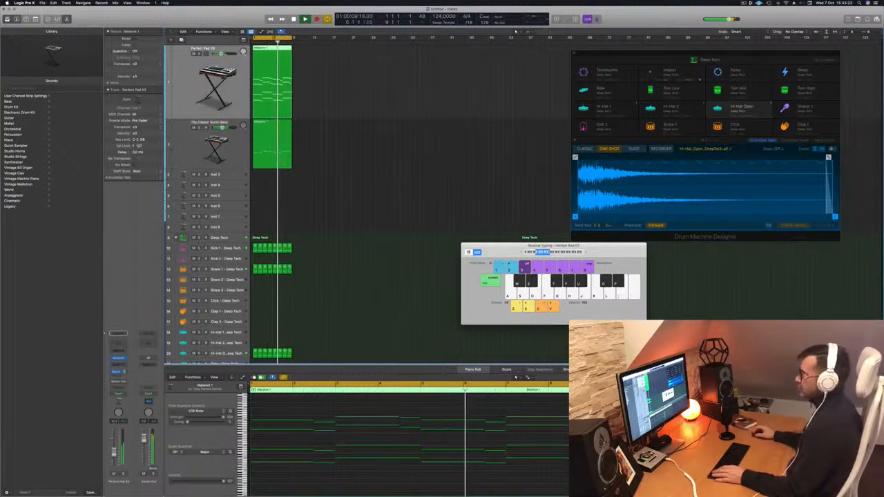
pyautogui.scroll(4, 375, 148)
pyautogui.scroll(-1, 382, 154)
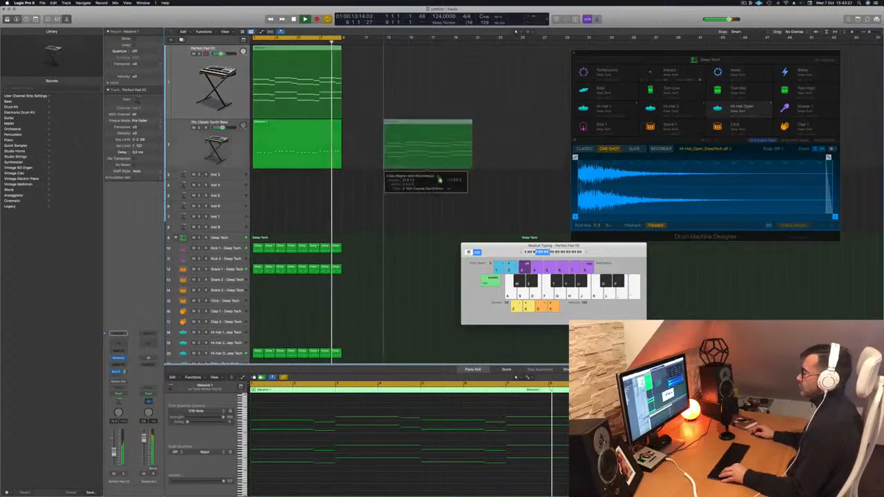
pyautogui.click(228, 177)
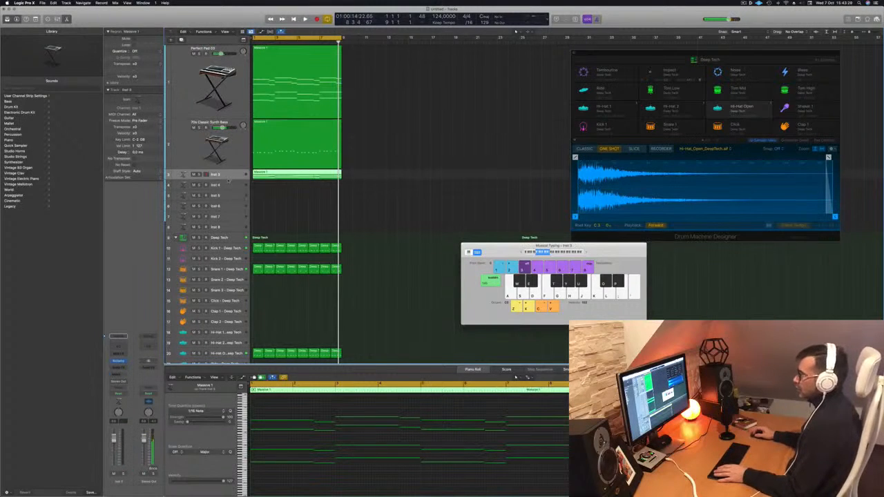
pyautogui.moveTo(228, 181); pyautogui.dragTo(226, 223)
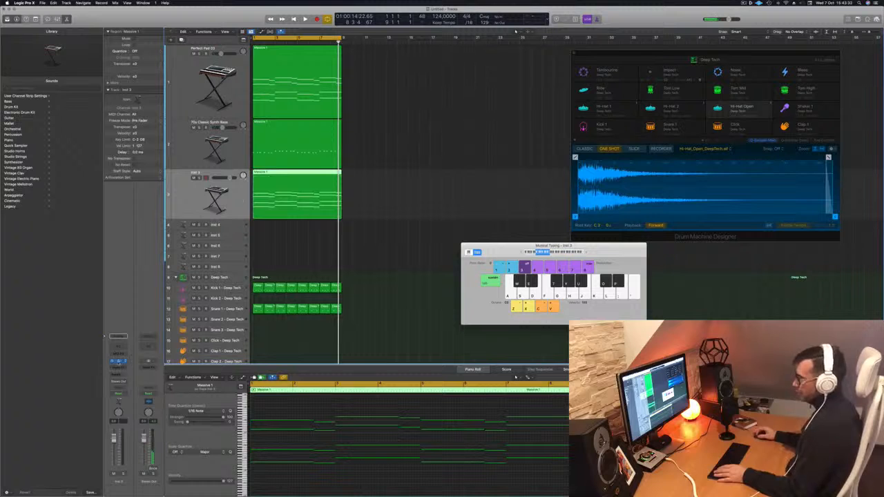
# - Open Alchemy on Inst 3, load the Destination preset from the Arpeggiated category, and audition it from the project start
pyautogui.moveTo(469, 81); pyautogui.dragTo(557, 101)
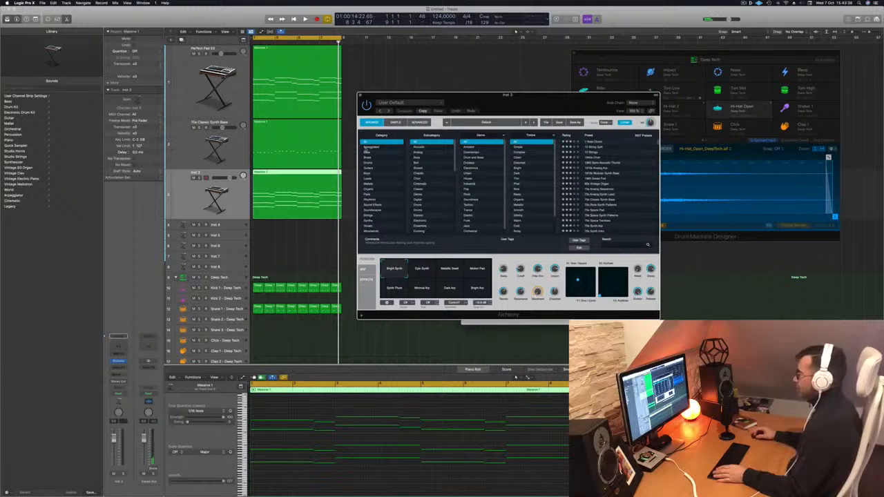
pyautogui.scroll(-10, 602, 161)
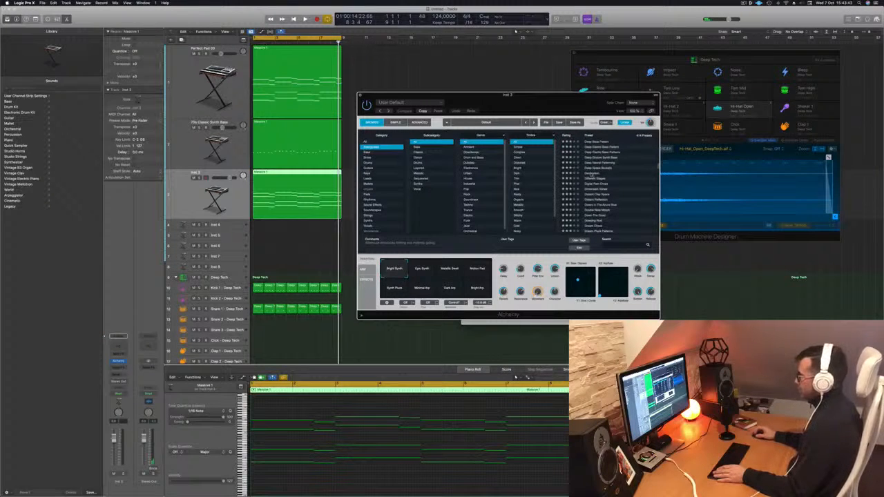
pyautogui.moveTo(508, 95); pyautogui.dragTo(571, 85)
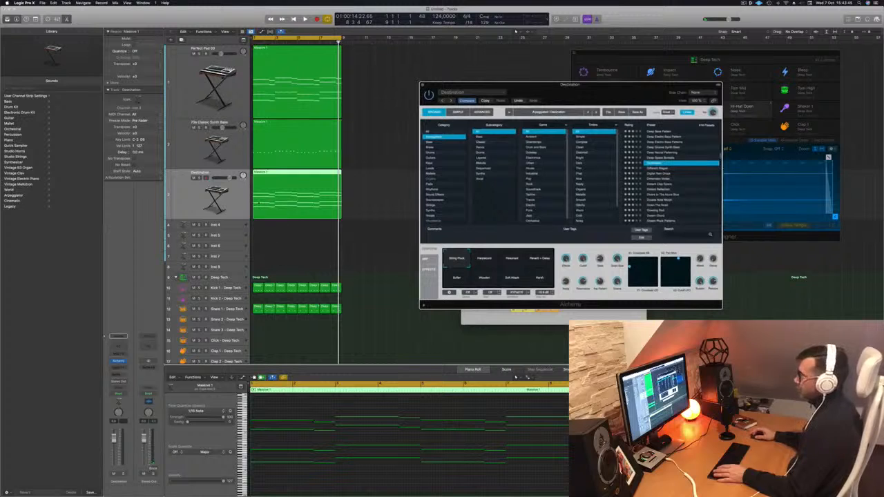
pyautogui.click(789, 283)
pyautogui.press('Return')
pyautogui.press('space')
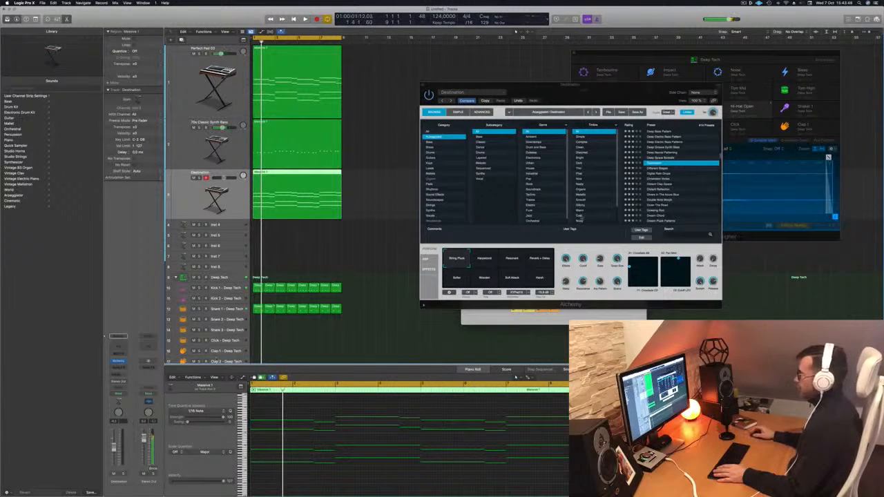
pyautogui.moveTo(644, 85); pyautogui.dragTo(599, 86)
pyautogui.press('space')
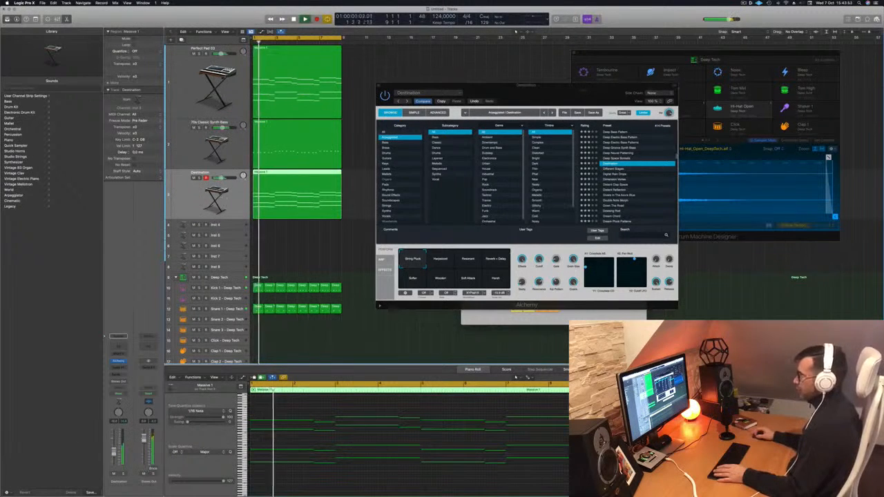
# - Audition the arpeggiated presets Different Stages, Digital Rain Drops, Dowsing Rod and Dream Chord over the looping chords
pyautogui.click(615, 170)
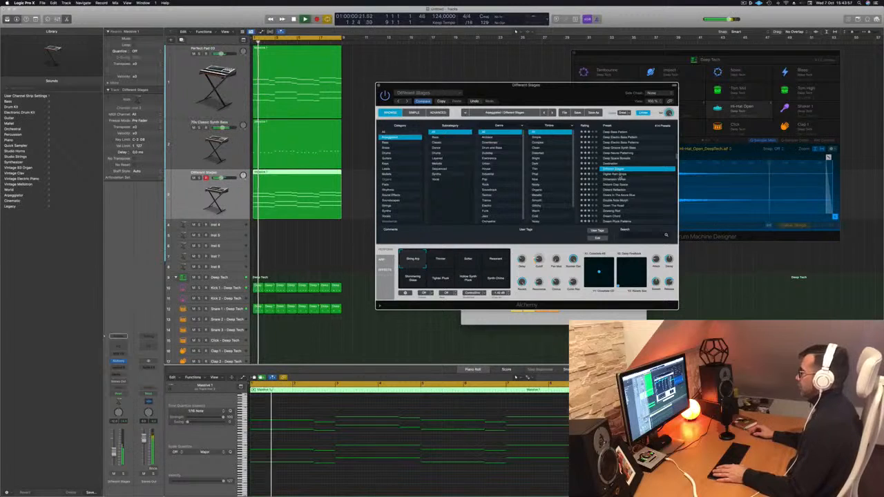
pyautogui.click(614, 175)
pyautogui.moveTo(583, 99); pyautogui.dragTo(596, 80)
pyautogui.click(630, 171)
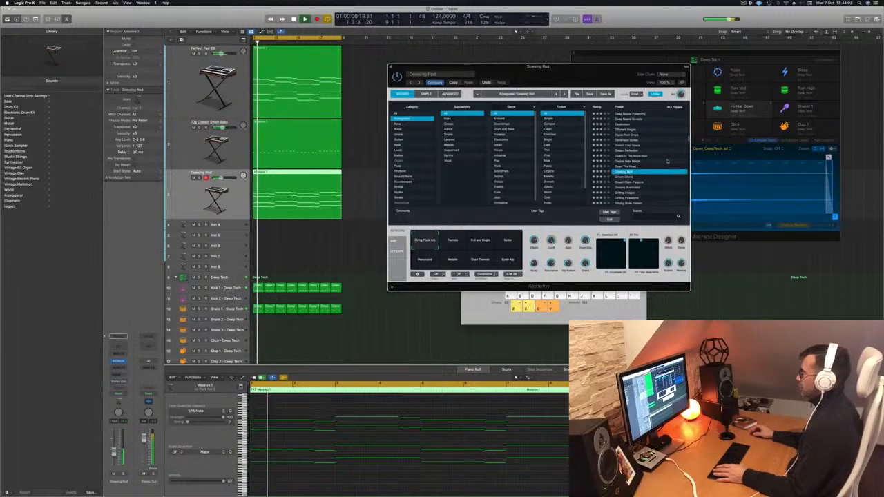
pyautogui.scroll(-2, 668, 161)
pyautogui.click(624, 153)
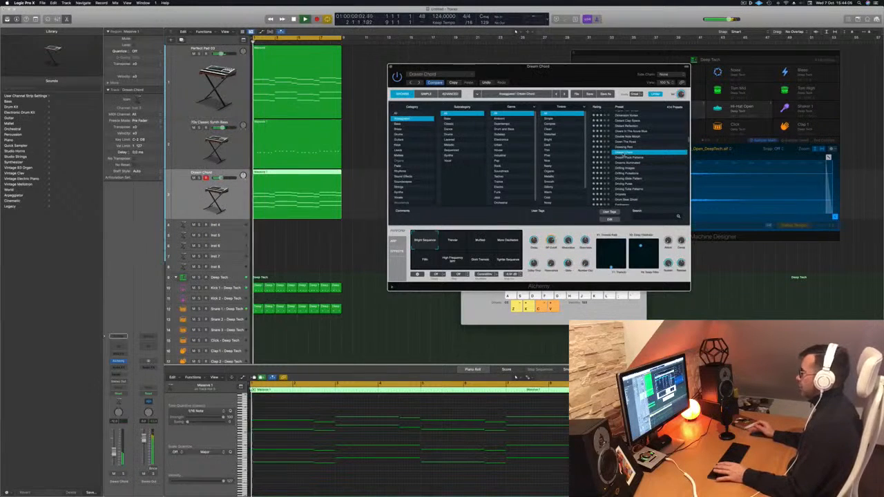
pyautogui.scroll(-2, 625, 157)
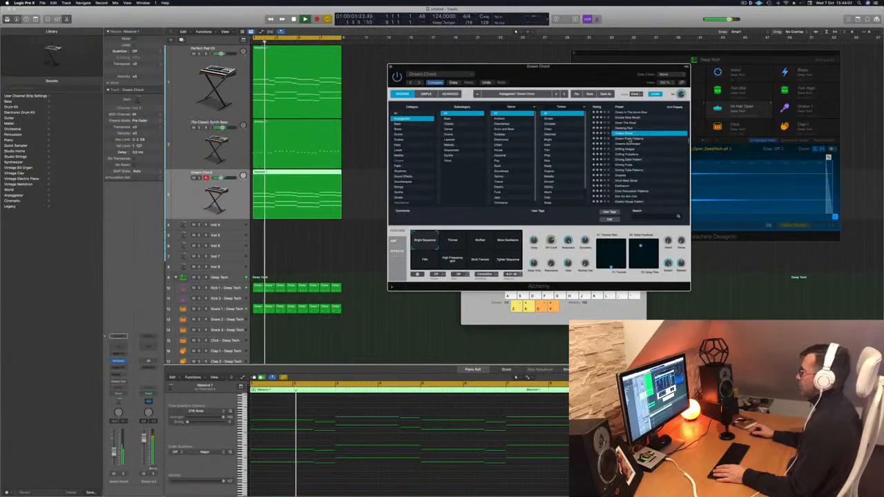
# - Load the Dream Pluck Patterns preset, audition its eighth performance variation with the loop, and close the Alchemy window
pyautogui.moveTo(591, 84); pyautogui.dragTo(550, 80)
pyautogui.click(587, 94)
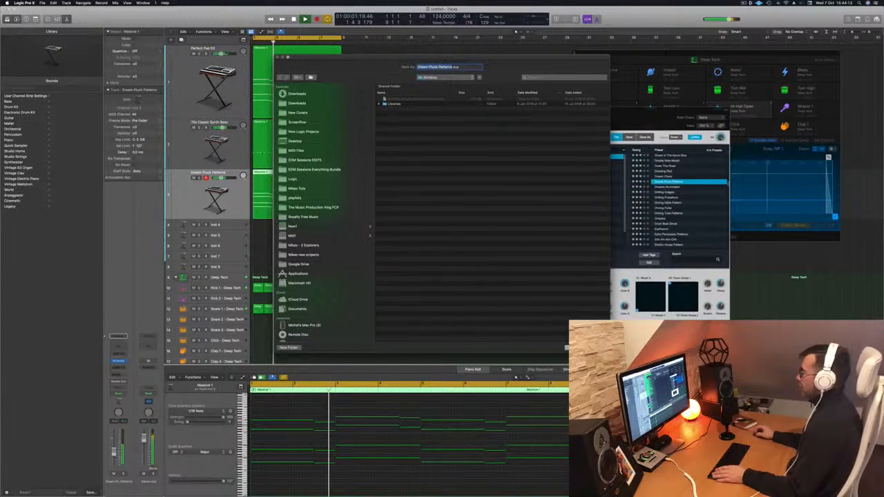
pyautogui.click(576, 348)
pyautogui.moveTo(621, 110); pyautogui.dragTo(582, 146)
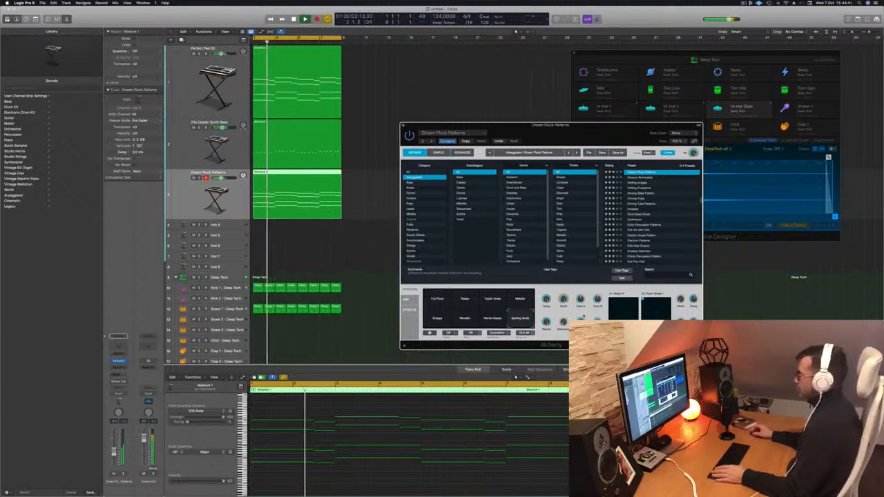
pyautogui.moveTo(591, 137); pyautogui.dragTo(594, 72)
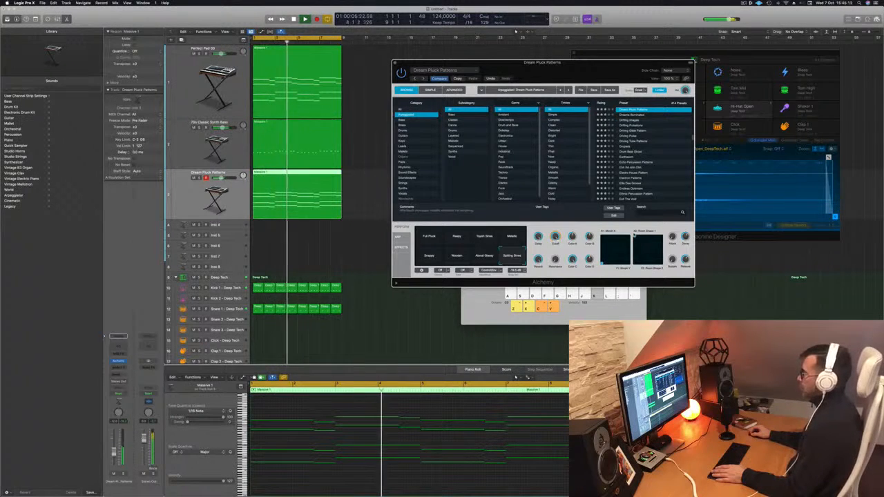
pyautogui.moveTo(636, 69); pyautogui.dragTo(668, 60)
# - Lower the Cutoff in Alchemy on the Perfect Pad 03 track while the loop plays and close the synth's window
pyautogui.press('Up')
pyautogui.press('Up')
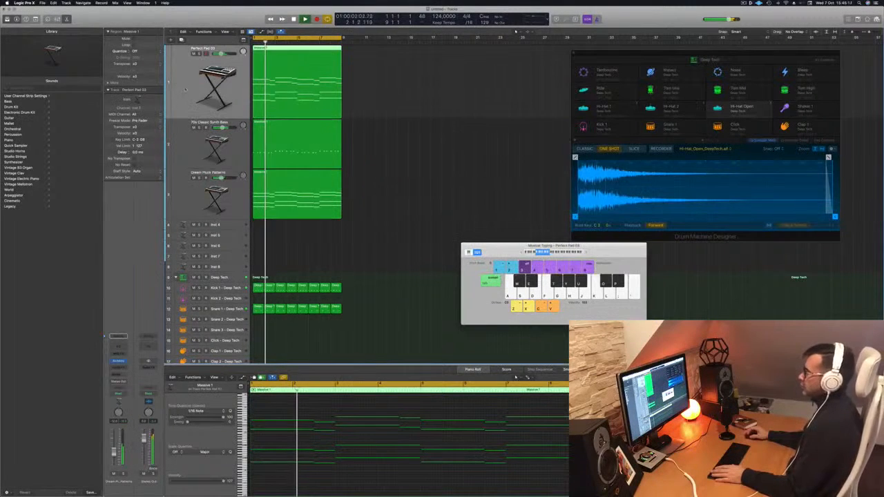
pyautogui.click(119, 358)
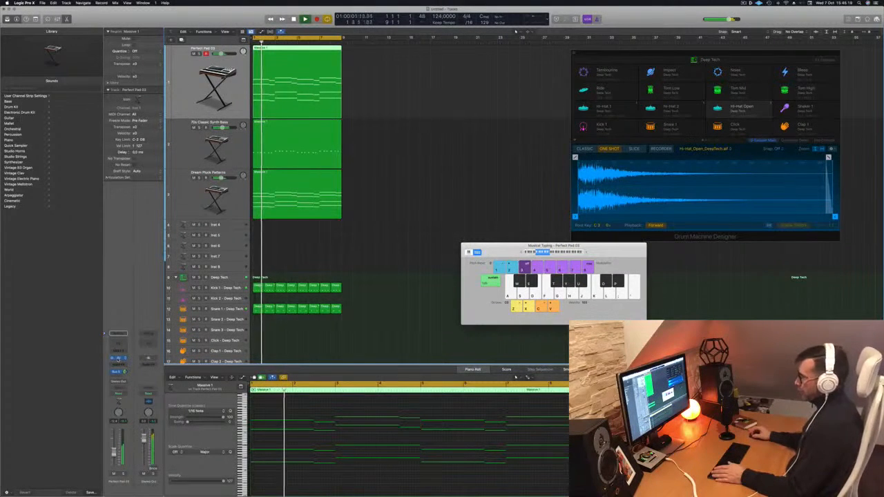
pyautogui.press('space')
pyautogui.press('space')
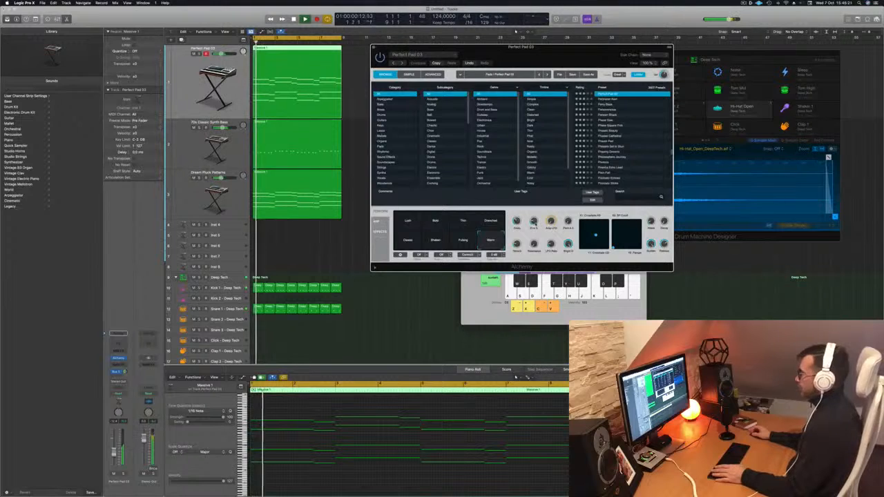
pyautogui.moveTo(534, 221); pyautogui.dragTo(534, 230)
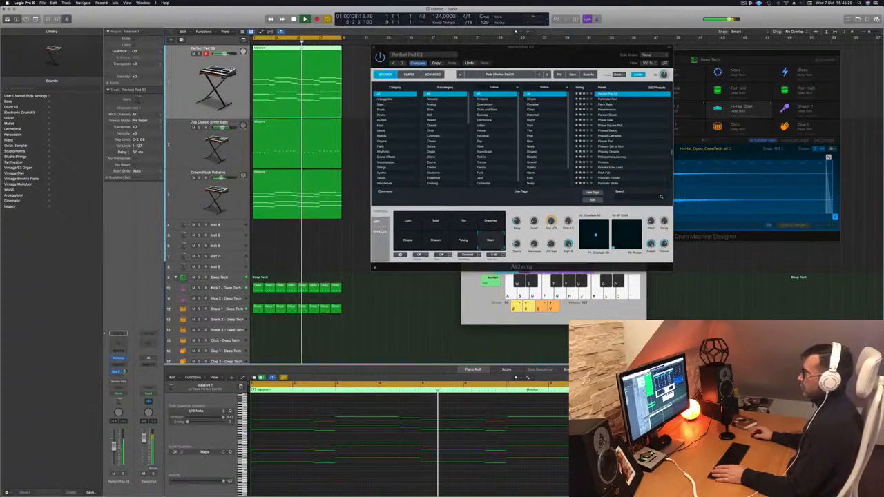
pyautogui.click(553, 42)
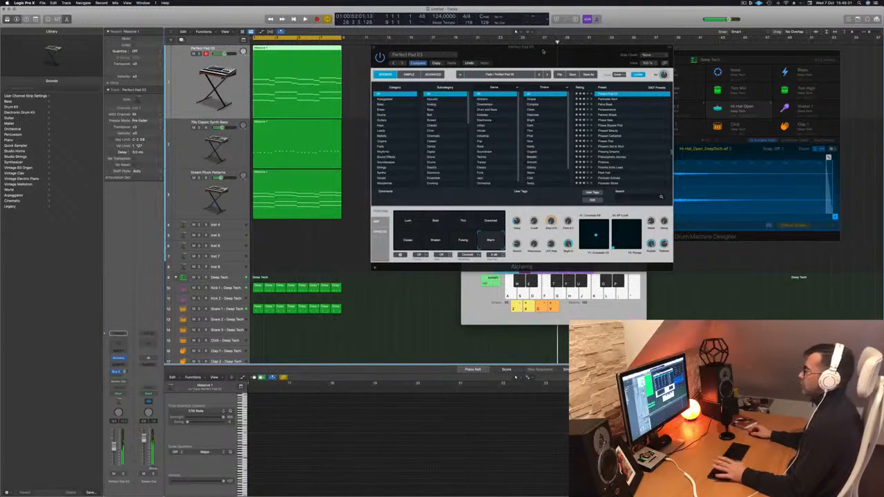
pyautogui.moveTo(542, 52); pyautogui.dragTo(482, 86)
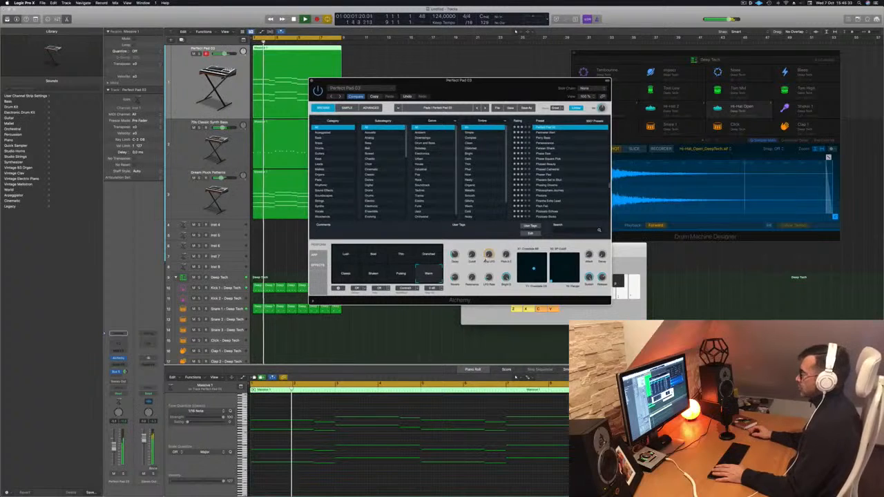
pyautogui.moveTo(333, 79); pyautogui.dragTo(360, 78)
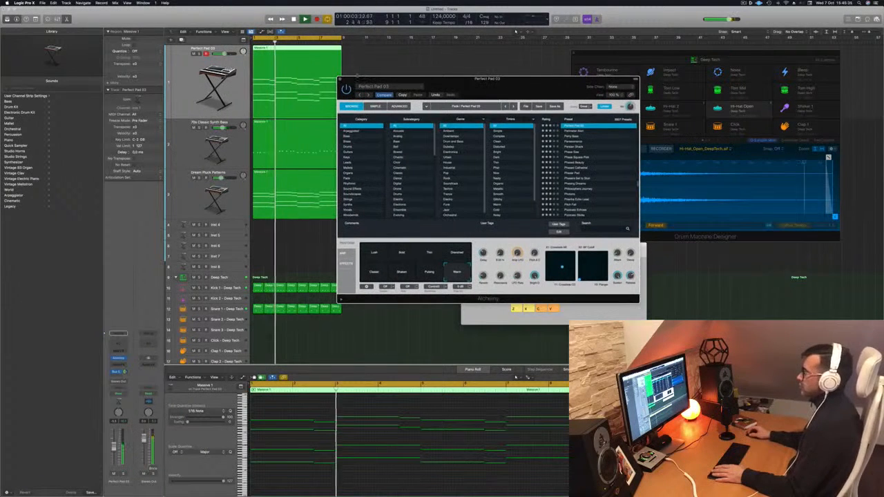
pyautogui.click(340, 78)
# - Select the copied chords' arpeggio track, restart playback from the beginning, and reopen its Alchemy window
pyautogui.click(217, 197)
pyautogui.press('Return')
pyautogui.click(118, 362)
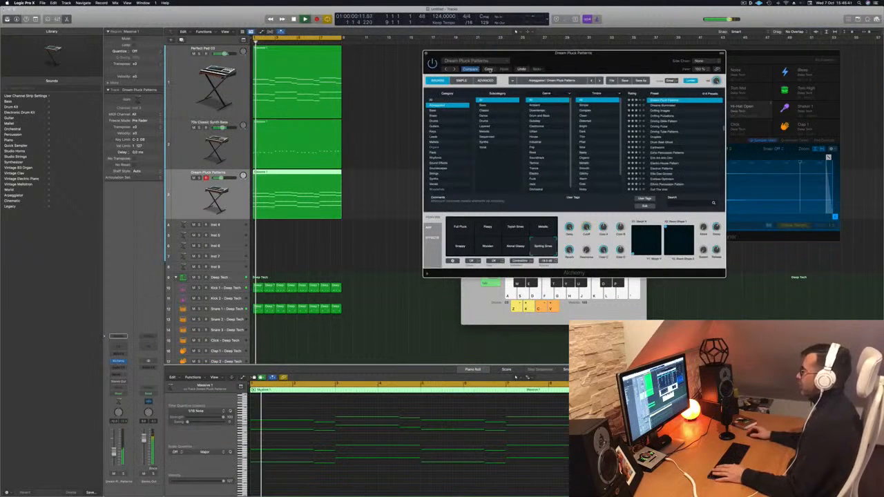
# - Audition the presets Drifting Images, Flopper and Flow Forms on the arpeggio track
pyautogui.click(662, 111)
pyautogui.scroll(-10, 670, 121)
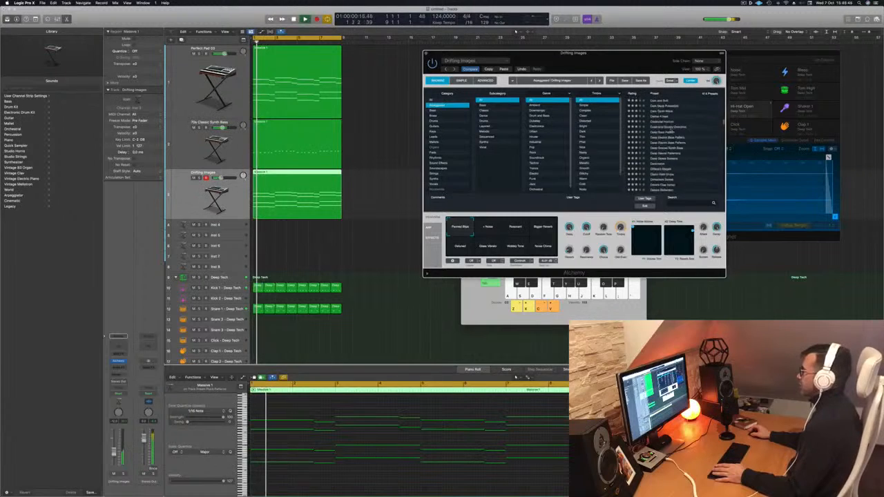
pyautogui.click(660, 124)
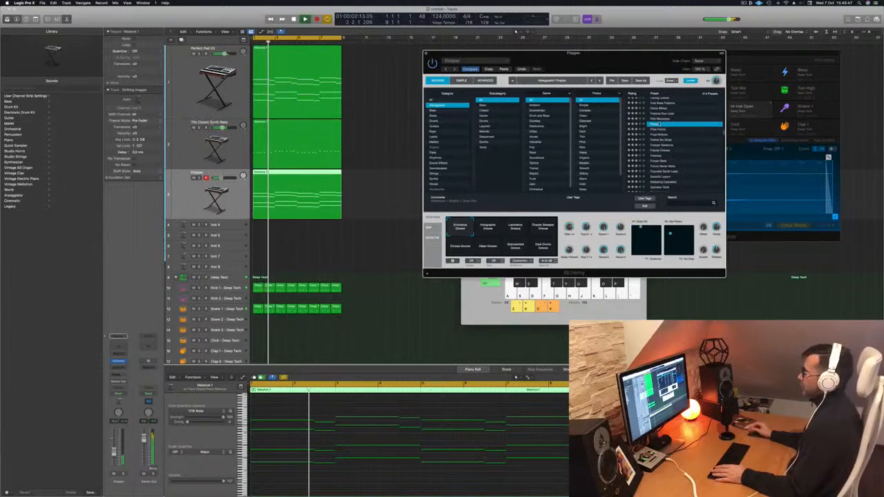
pyautogui.moveTo(658, 119); pyautogui.dragTo(617, 146)
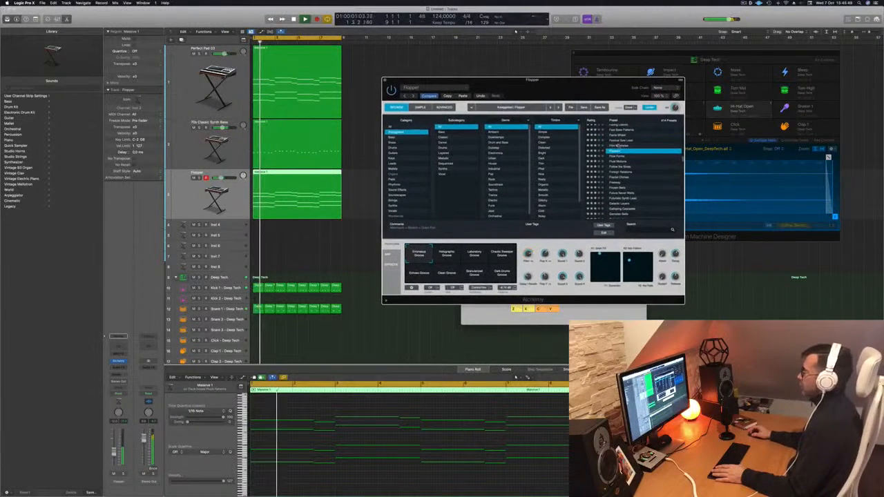
pyautogui.click(613, 157)
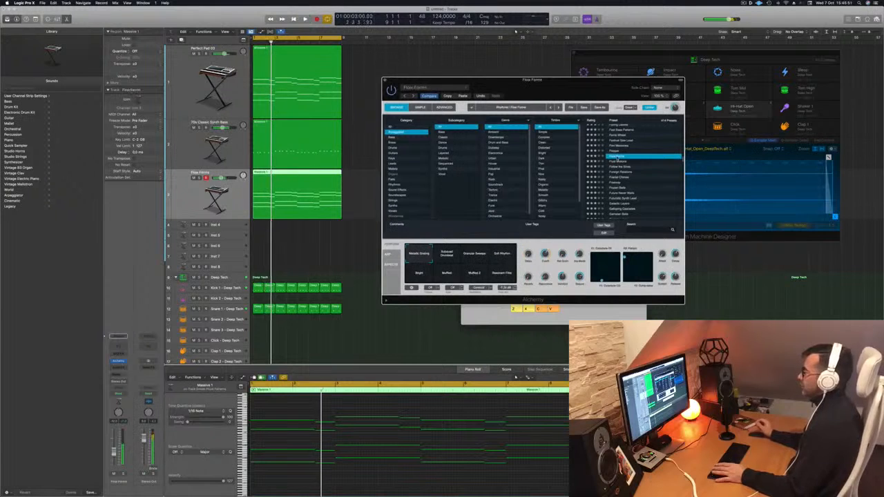
# - Load the Fluid Motions preset on the arpeggio track and compare its performance variations during playback
pyautogui.click(618, 162)
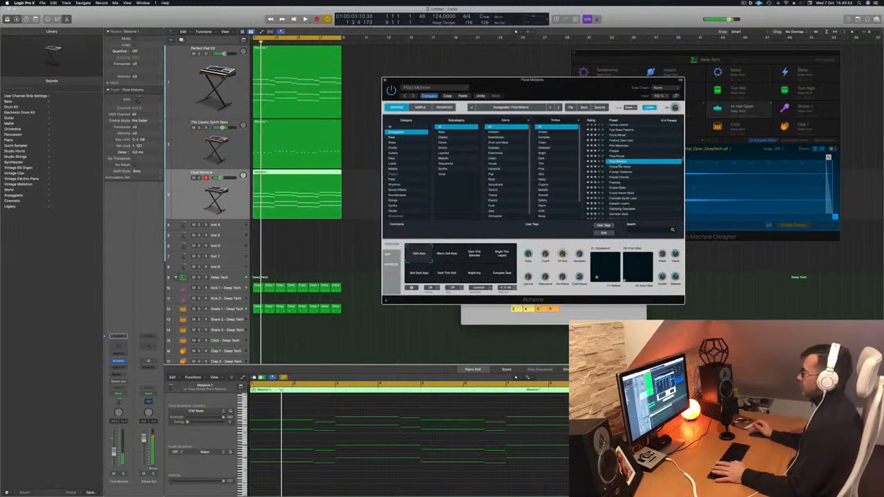
pyautogui.scroll(-1, 641, 159)
pyautogui.scroll(-2, 648, 162)
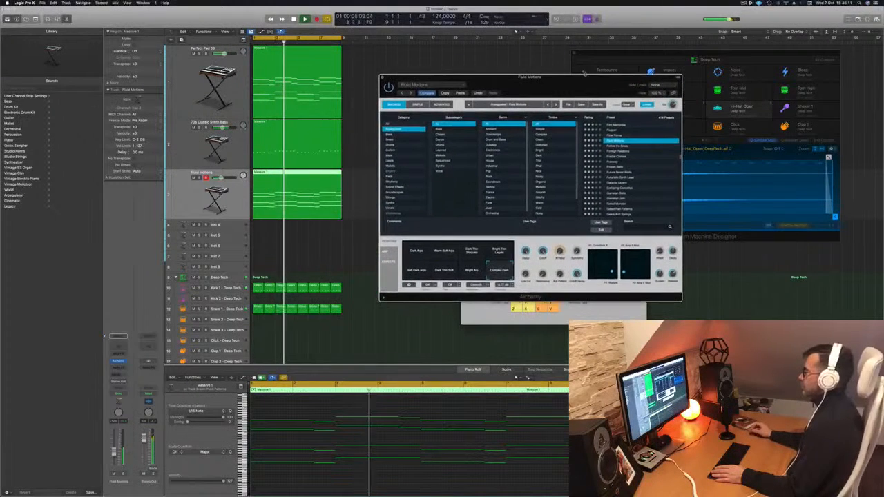
pyautogui.moveTo(576, 85); pyautogui.dragTo(571, 120)
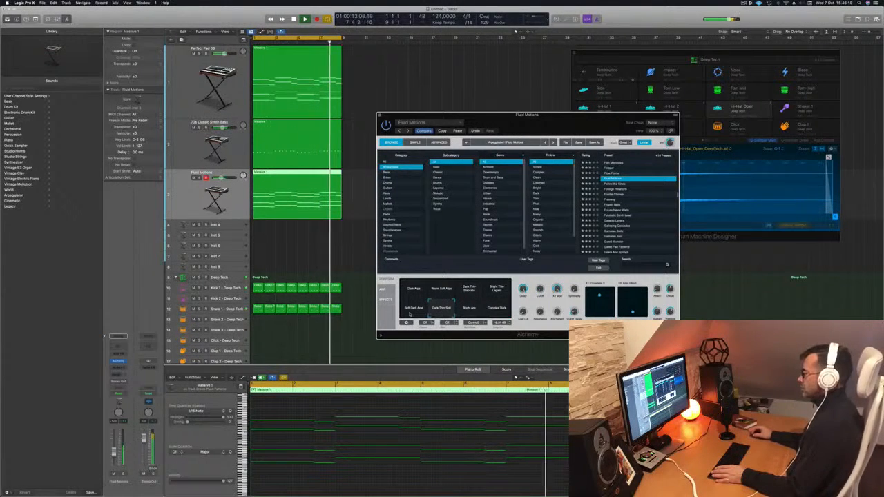
# - Switch Fluid Motions to its Complex Dark variation, lower the Cutoff, and adjust the XY pad during playback
pyautogui.press('space')
pyautogui.moveTo(540, 289); pyautogui.dragTo(541, 314)
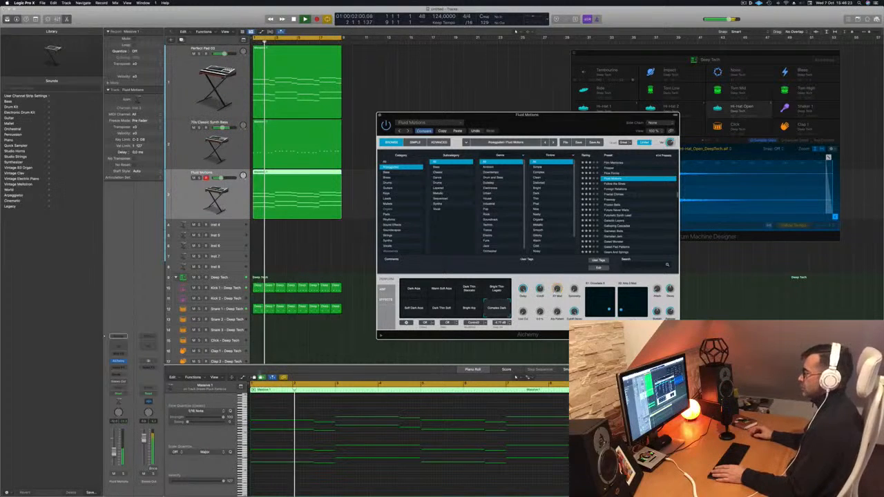
pyautogui.click(323, 358)
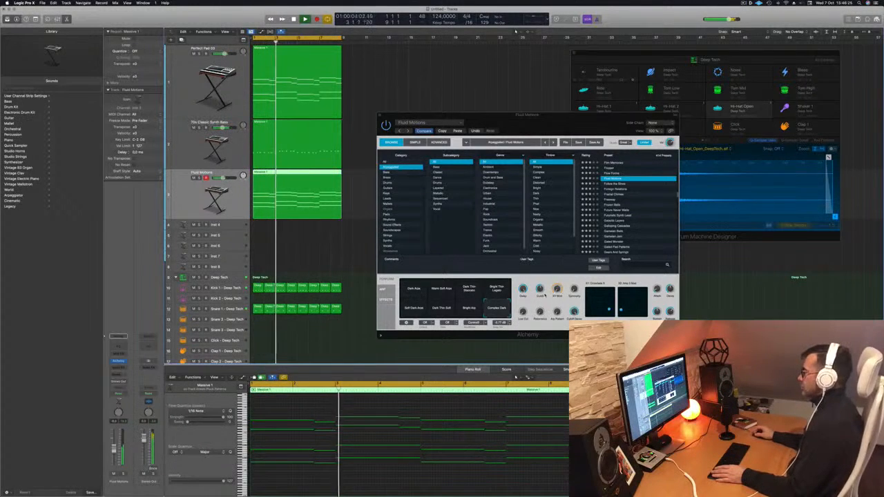
pyautogui.moveTo(541, 291); pyautogui.dragTo(542, 317)
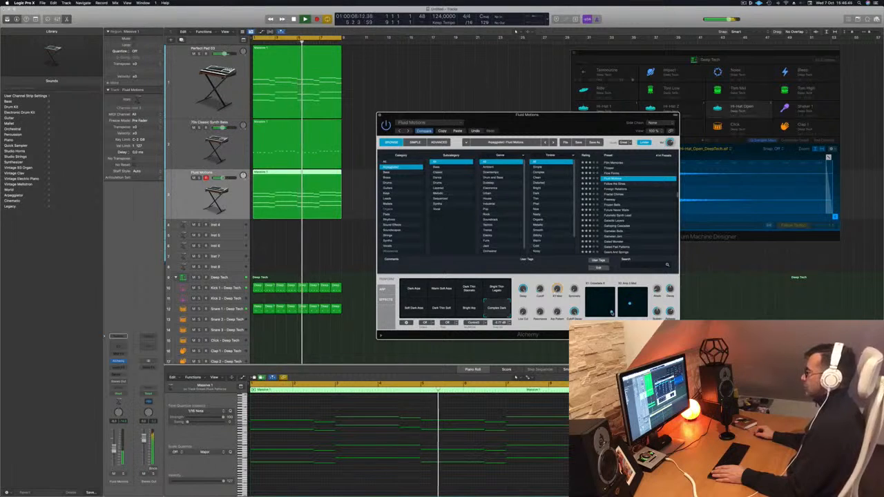
# - Move the Fluid Motions Alchemy window aside and close it
pyautogui.moveTo(557, 117); pyautogui.dragTo(588, 117)
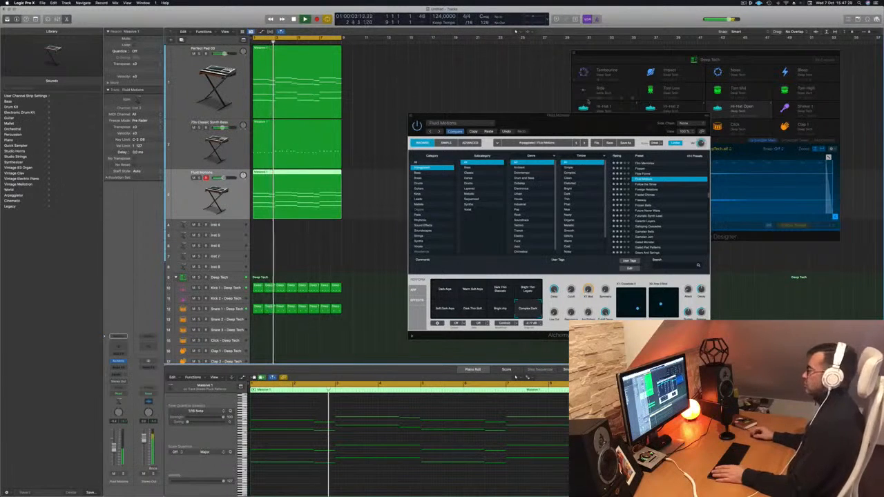
pyautogui.moveTo(510, 118); pyautogui.dragTo(495, 118)
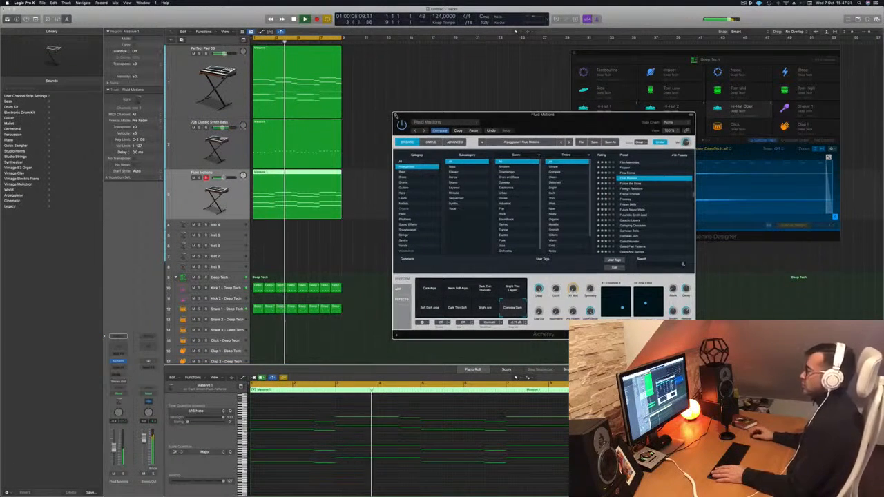
pyautogui.click(396, 115)
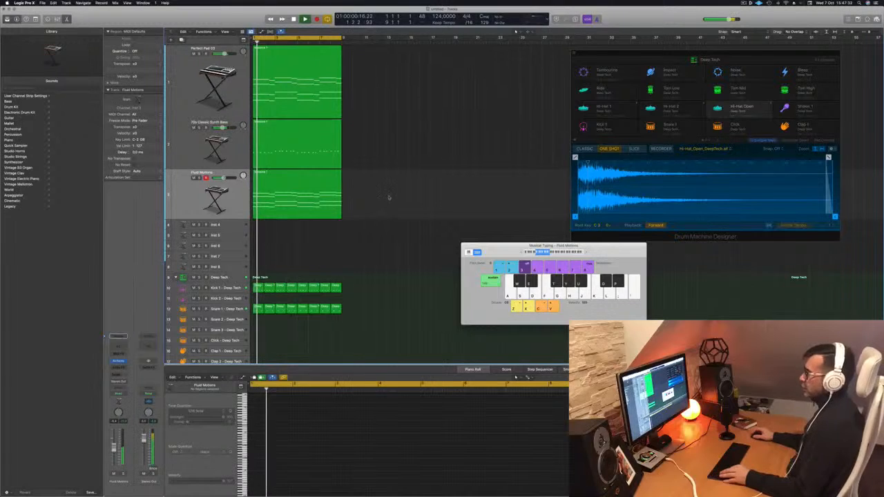
# - Add a send to the Large Room bus on the Fluid Motions track and deselect its region
pyautogui.scroll(-3, 389, 195)
pyautogui.scroll(-2, 386, 183)
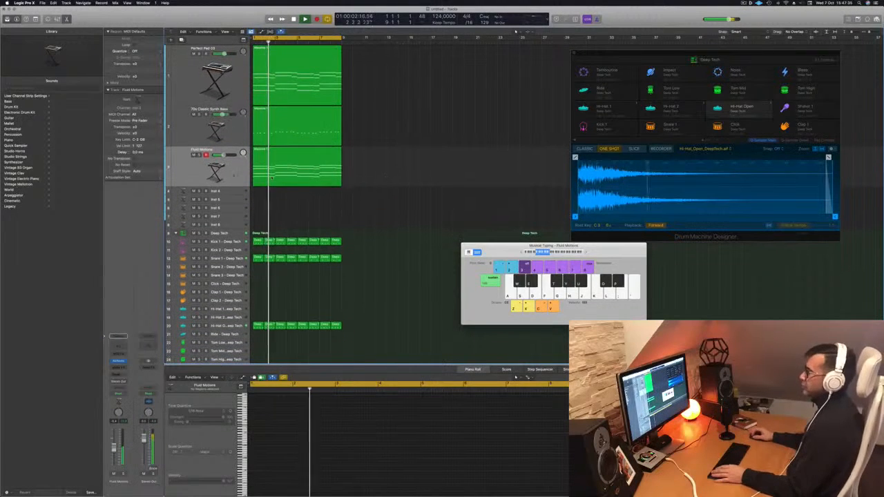
pyautogui.click(304, 170)
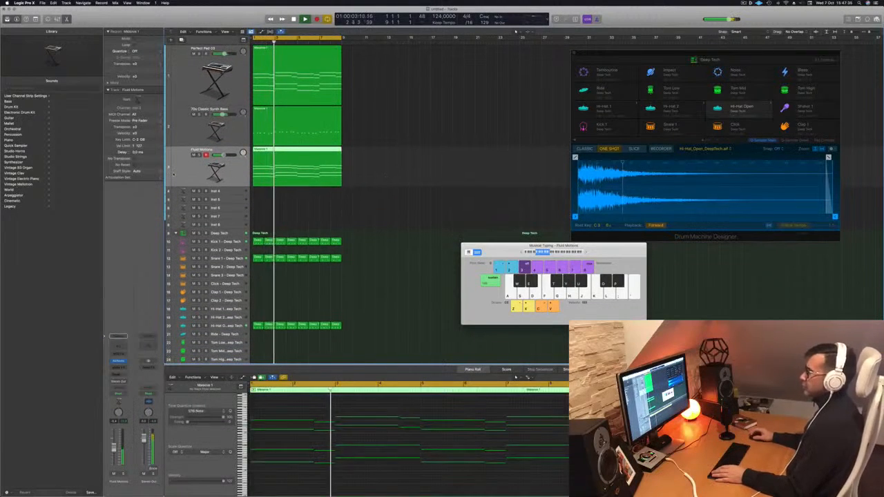
pyautogui.click(118, 374)
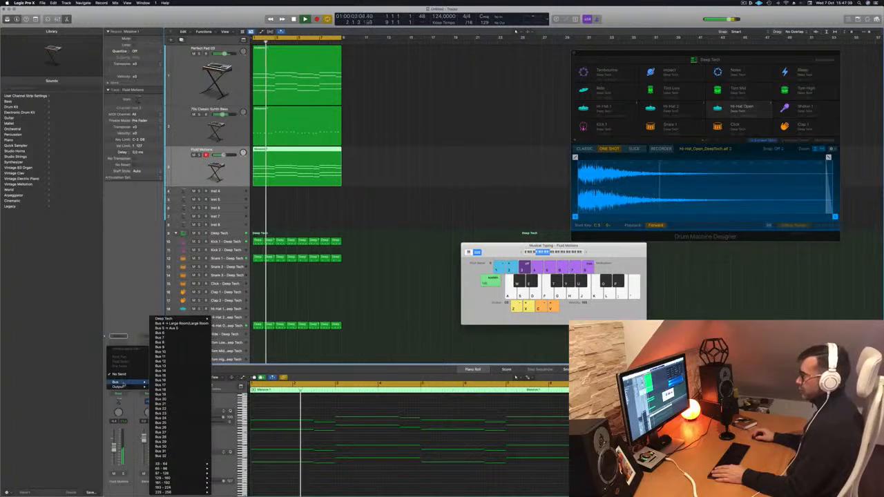
pyautogui.click(176, 324)
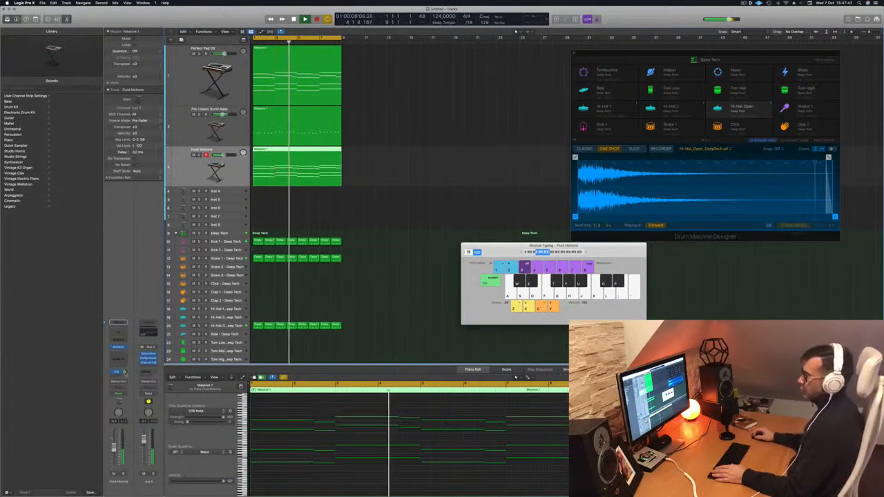
pyautogui.click(353, 213)
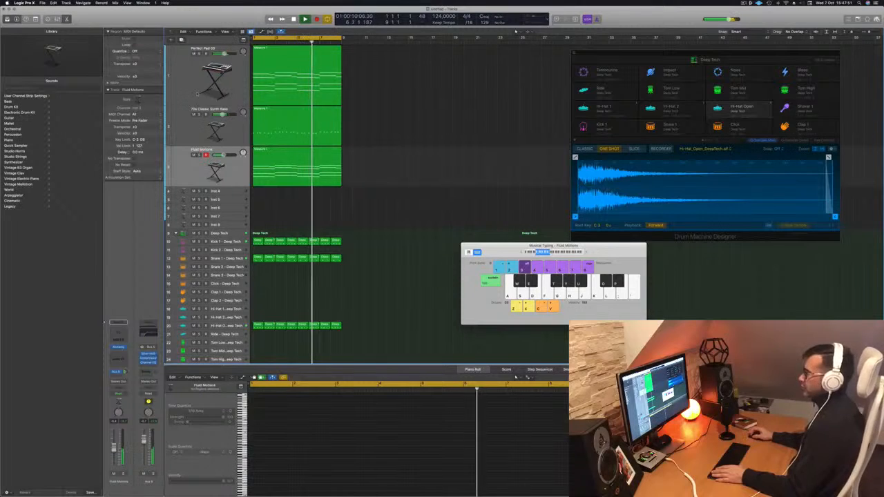
# - Duplicate the 70s Classic Synth Bass track with its instrument and copy the bass region onto the new track
pyautogui.click(303, 61)
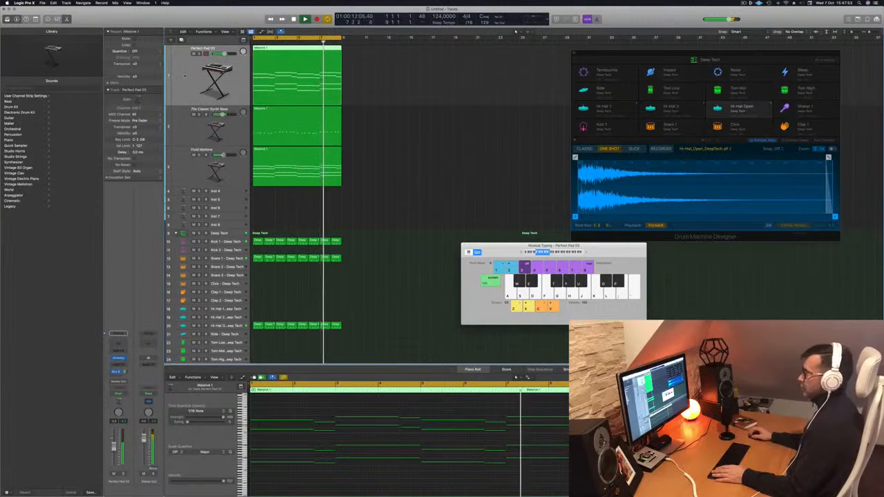
pyautogui.click(405, 122)
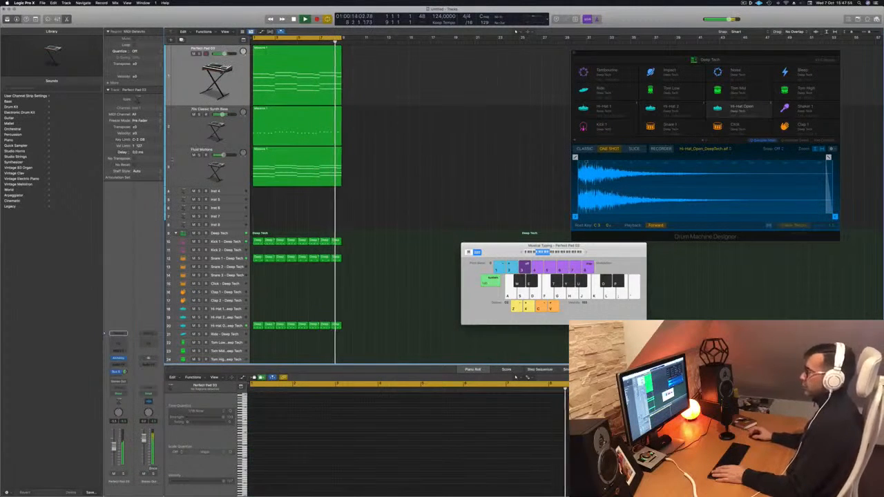
pyautogui.click(297, 128)
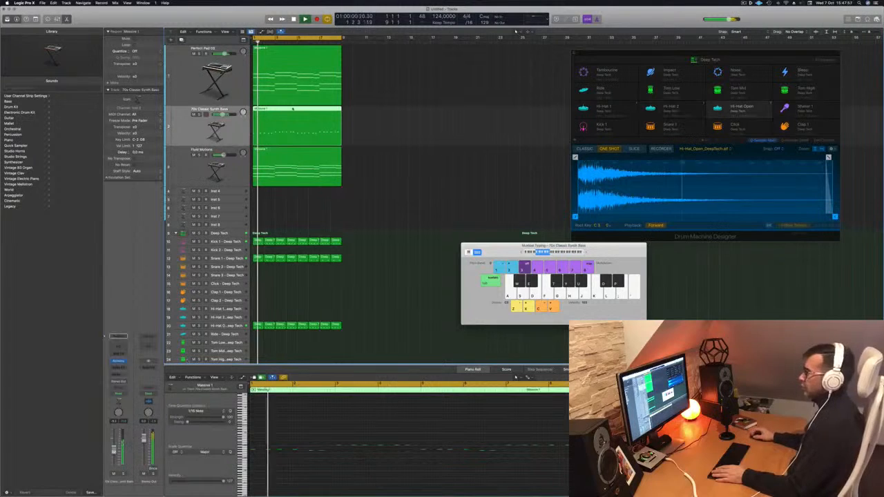
pyautogui.click(182, 40)
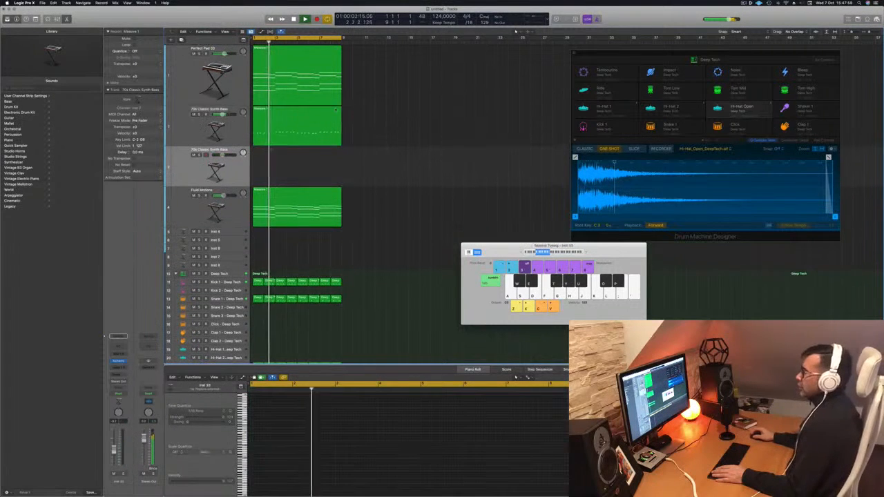
pyautogui.moveTo(281, 127); pyautogui.dragTo(282, 169)
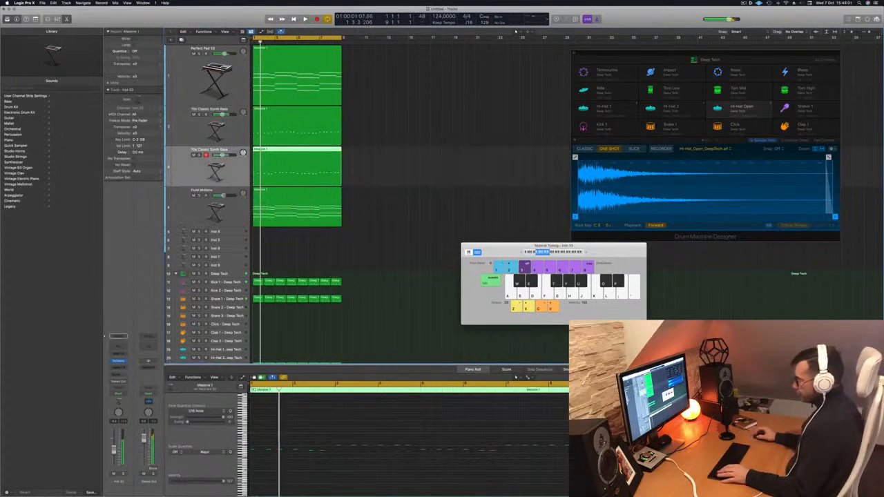
# - Delete the extra notes in the copied bass region and stretch the remaining ones to one bar each
pyautogui.moveTo(266, 441); pyautogui.dragTo(329, 462)
pyautogui.moveTo(351, 435); pyautogui.dragTo(493, 463)
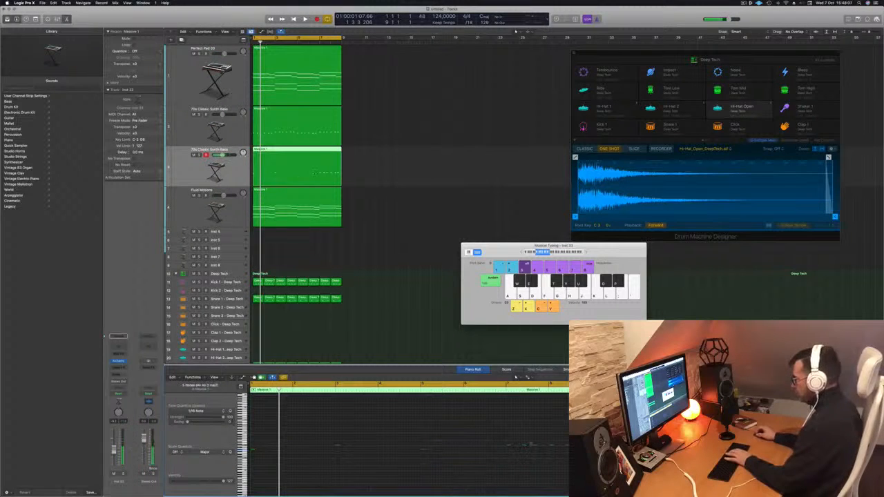
pyautogui.moveTo(544, 422); pyautogui.dragTo(291, 451)
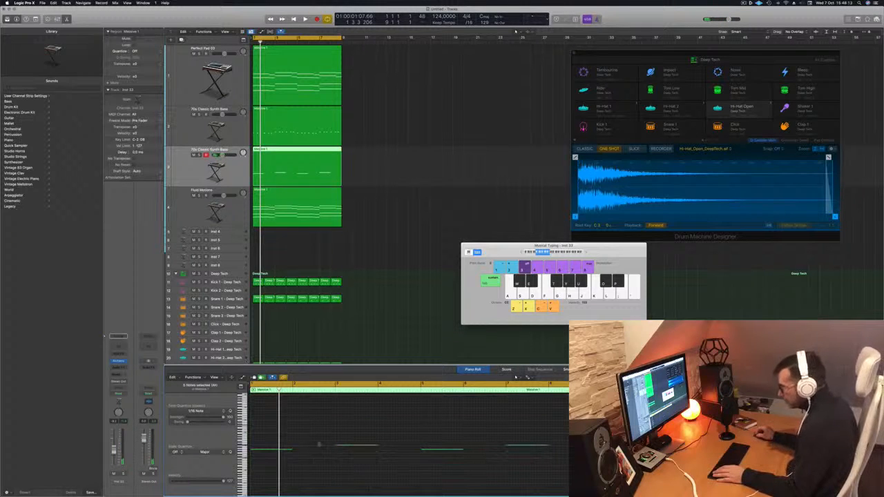
# - Transpose all notes in the copied bass region up one octave
pyautogui.scroll(3, 309, 453)
pyautogui.press('super+a')
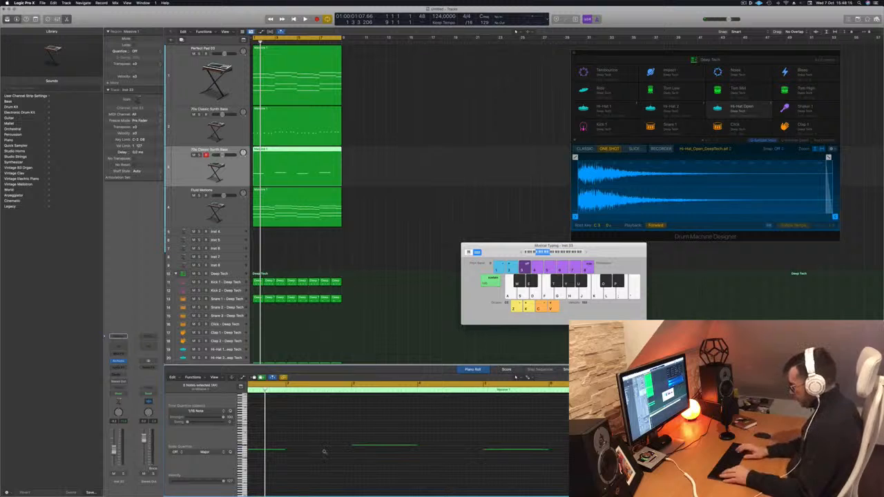
pyautogui.hotkey('alt', 'shift', 'Up')
# - Open the duplicated track's Alchemy during playback, filter to the Brass category, and audition presets up to Brass Response
pyautogui.press('space')
pyautogui.click(188, 167)
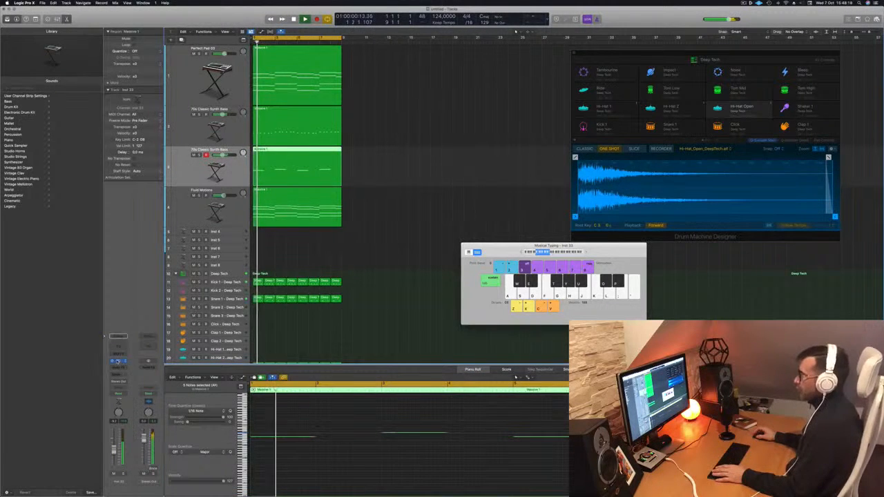
pyautogui.click(118, 361)
pyautogui.moveTo(449, 74); pyautogui.dragTo(373, 72)
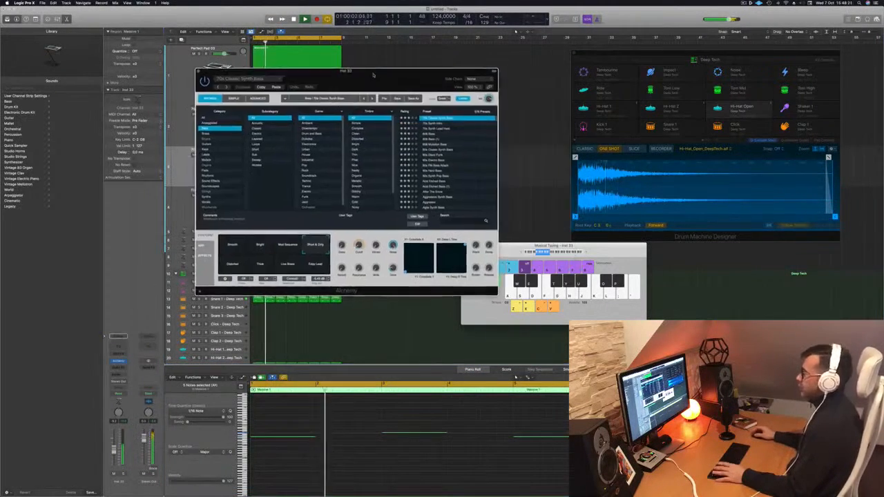
pyautogui.click(206, 133)
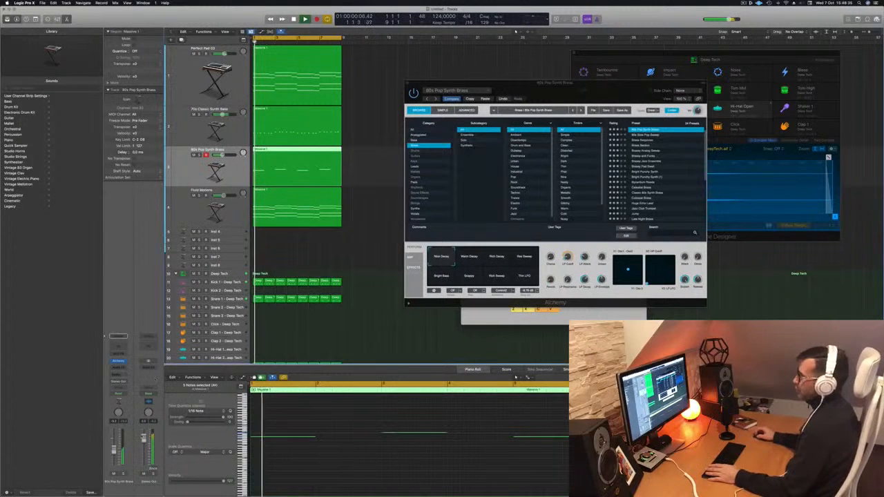
pyautogui.click(643, 136)
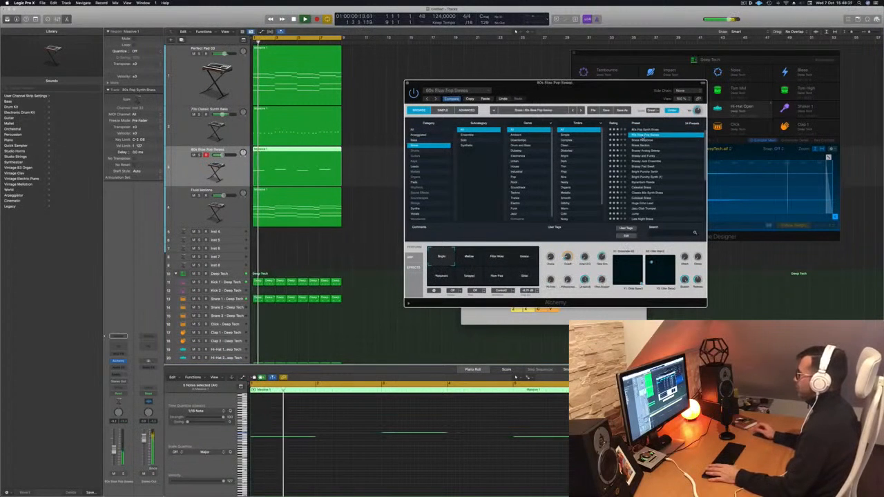
pyautogui.click(643, 141)
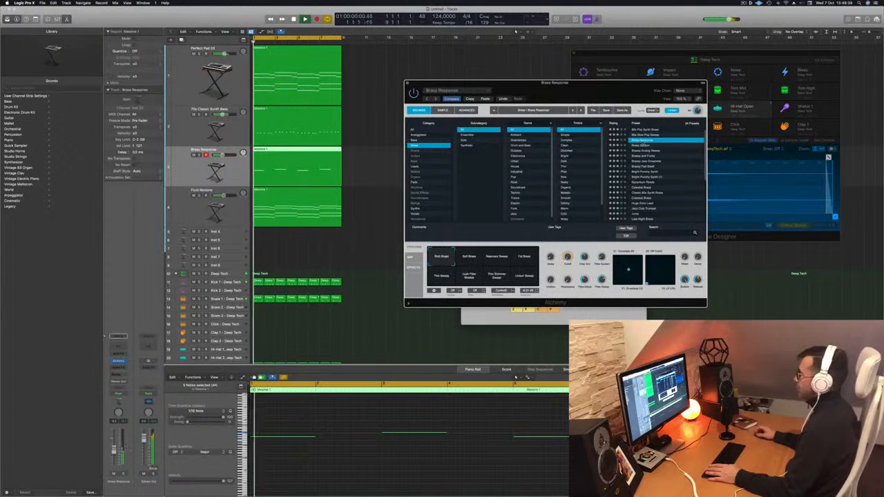
# - Transpose the duplicated track's notes down one octave and restart playback
pyautogui.press('space')
pyautogui.moveTo(290, 423); pyautogui.dragTo(595, 460)
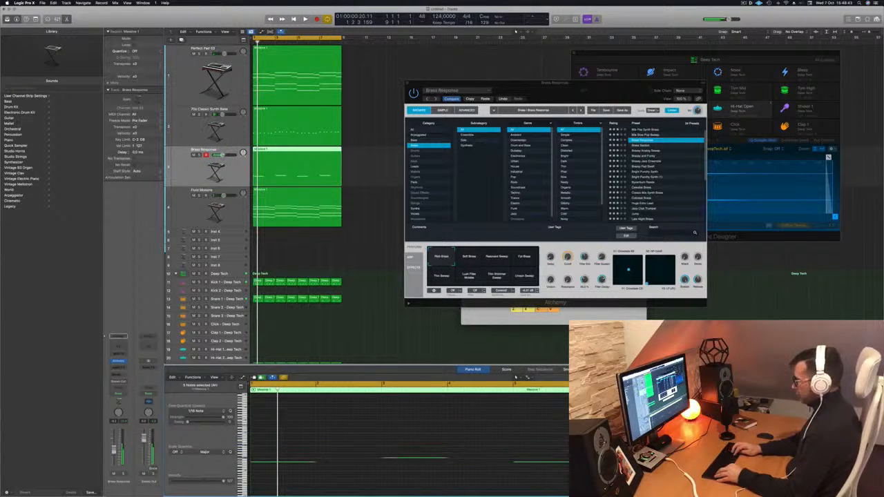
pyautogui.press('space')
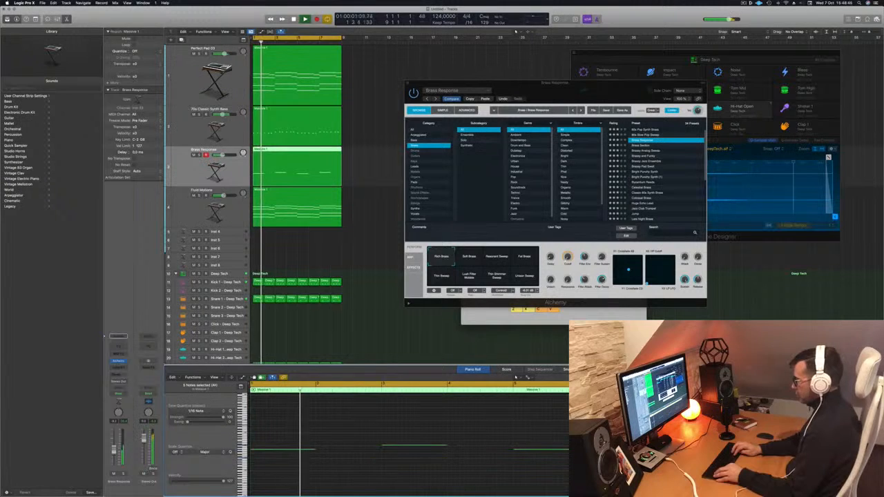
pyautogui.press('space')
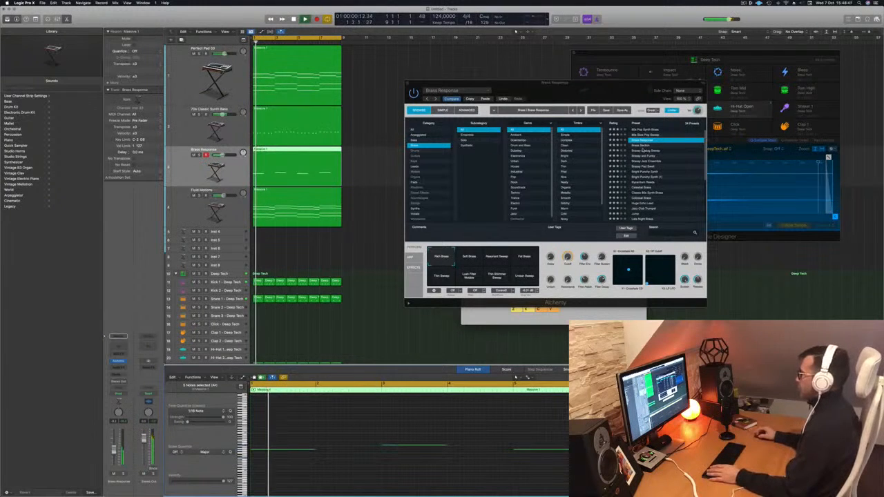
# - Audition the Brass Section and Brassy Analog Sweep presets on the duplicated track, restarting playback for each
pyautogui.click(643, 146)
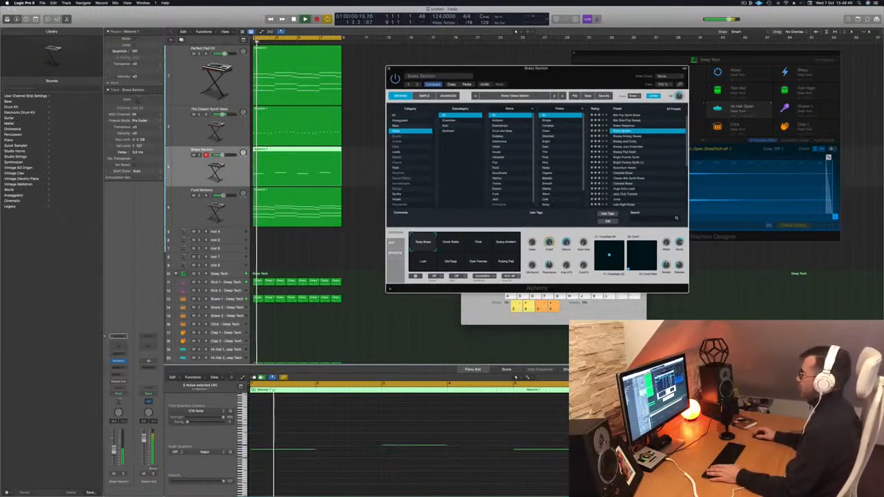
pyautogui.press('space')
pyautogui.press('space')
pyautogui.click(626, 137)
pyautogui.press('space')
pyautogui.press('space')
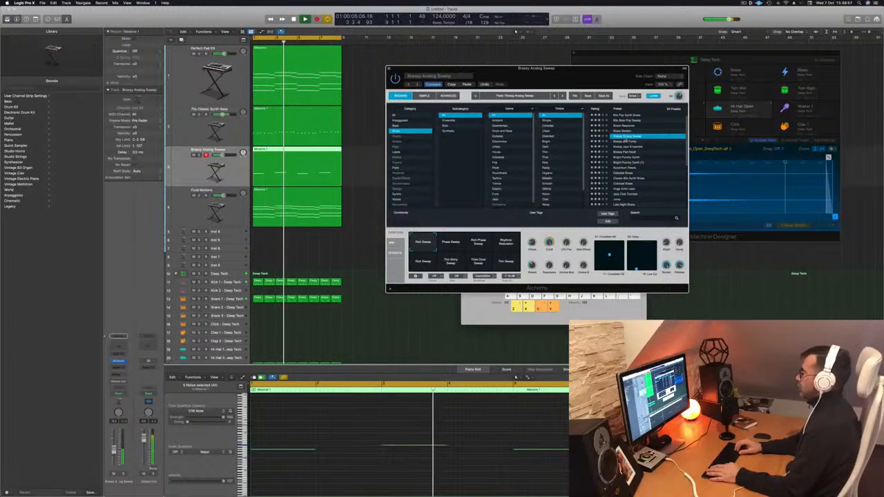
# - Audition the next Brass presets, from Brassy and Funky through Brassy Jazz Ensemble and Brassy Pad Swell to both Bright Punchy Synth versions
pyautogui.press('Down')
pyautogui.press('Down')
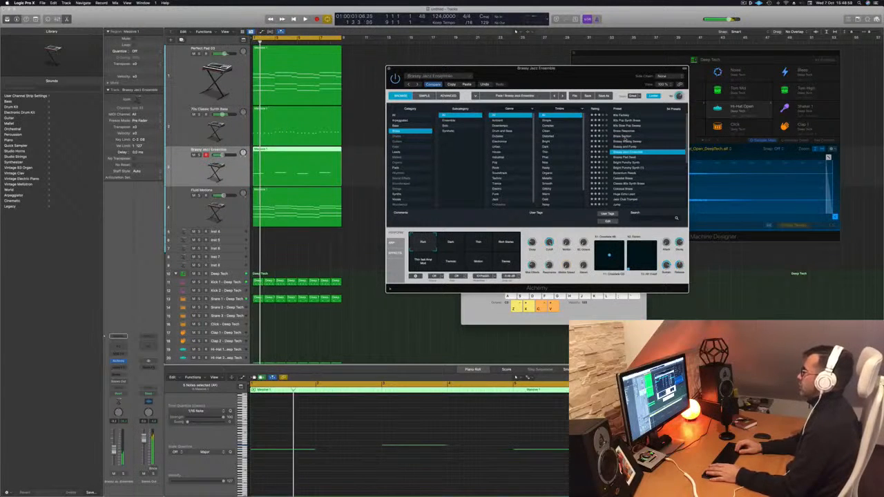
pyautogui.press('Down')
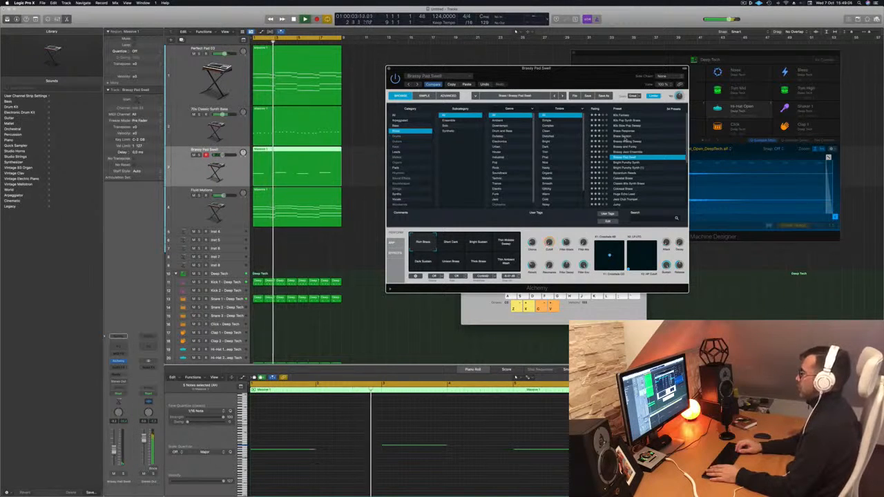
pyautogui.press('Down')
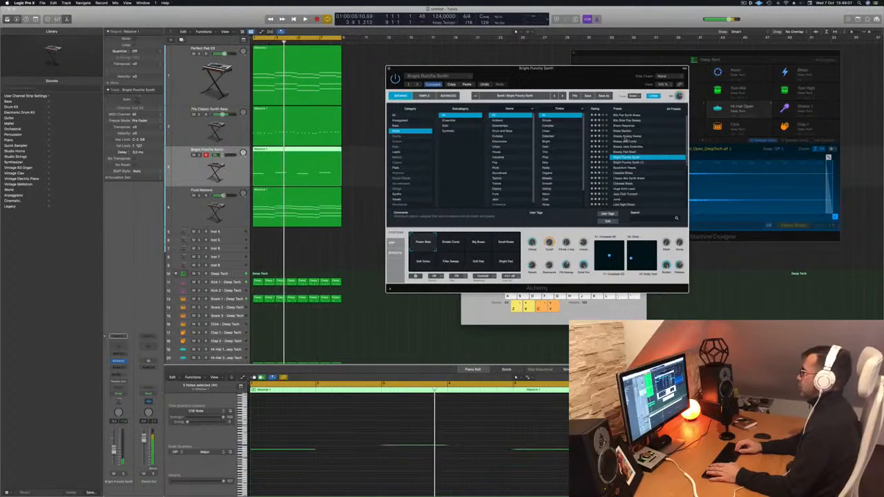
pyautogui.press('Down')
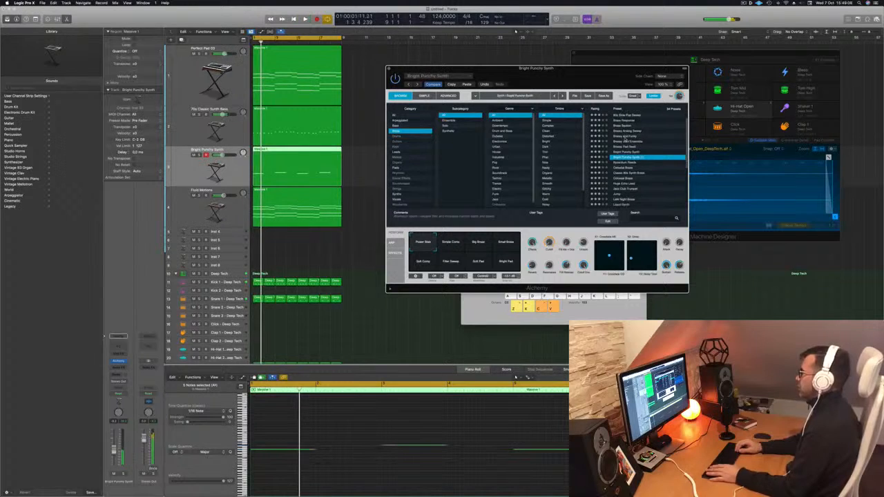
# - Compare Byzantium Reeds, Celestial Brass and Classic 80s Synth Brass, load Colossal Brass, and deselect the region's notes
pyautogui.press('Down')
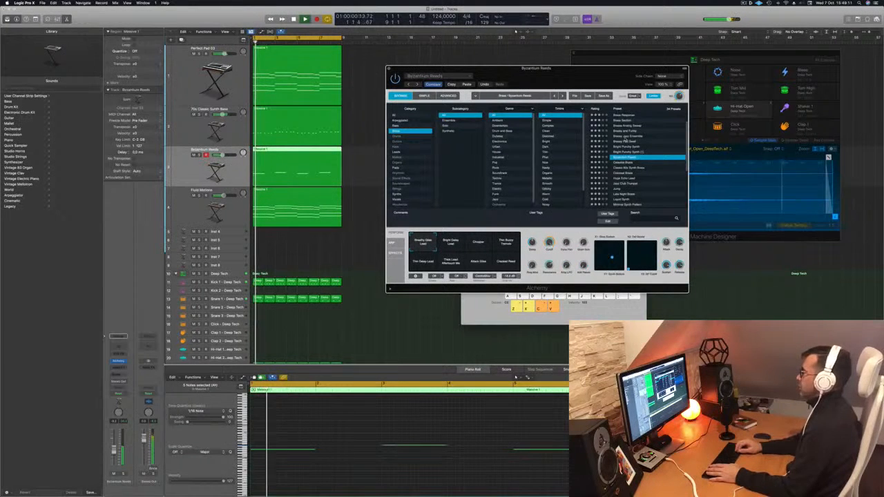
pyautogui.press('Down')
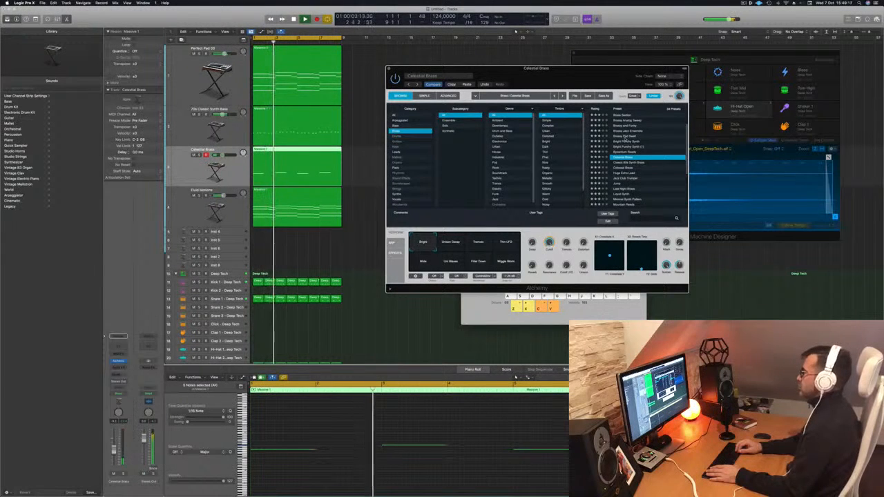
pyautogui.press('Down')
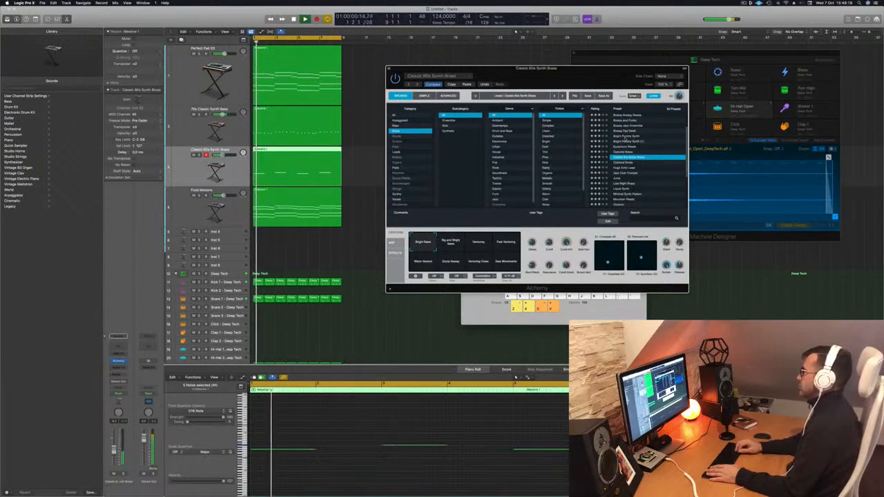
pyautogui.press('Down')
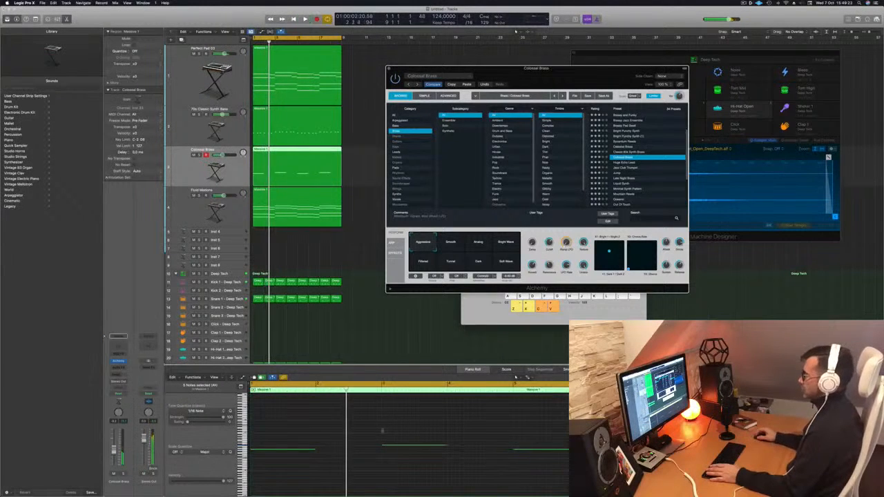
pyautogui.click(360, 437)
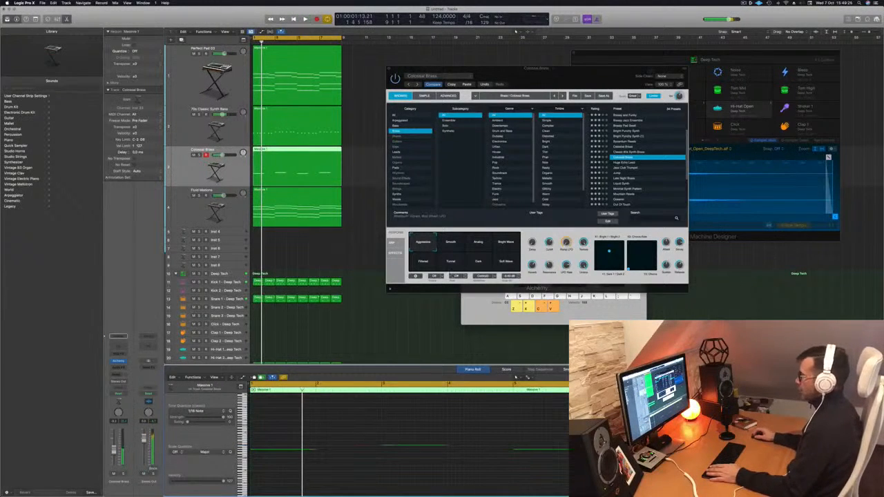
# - Audition Colossal Brass's performance snapshots, including Smooth, Analog, Bright Wave, Filtered, Tunnel and Soft Wave, and return to Aggressive
pyautogui.click(453, 244)
pyautogui.click(483, 244)
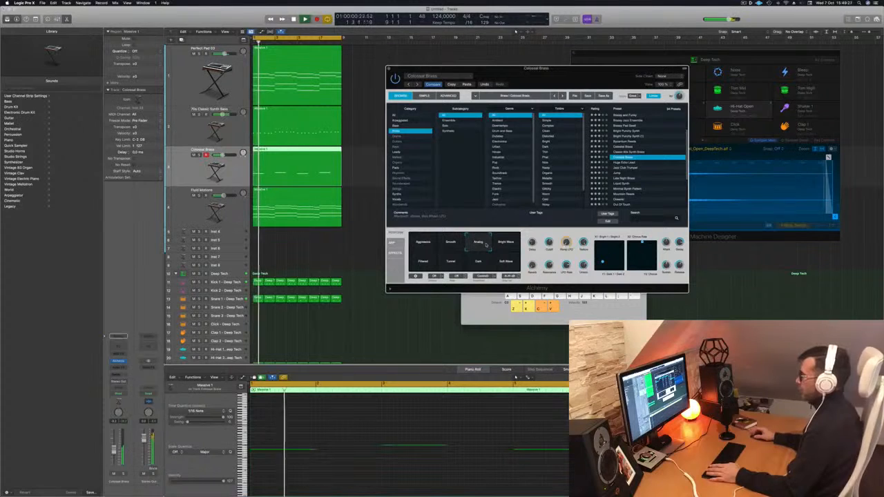
pyautogui.click(508, 243)
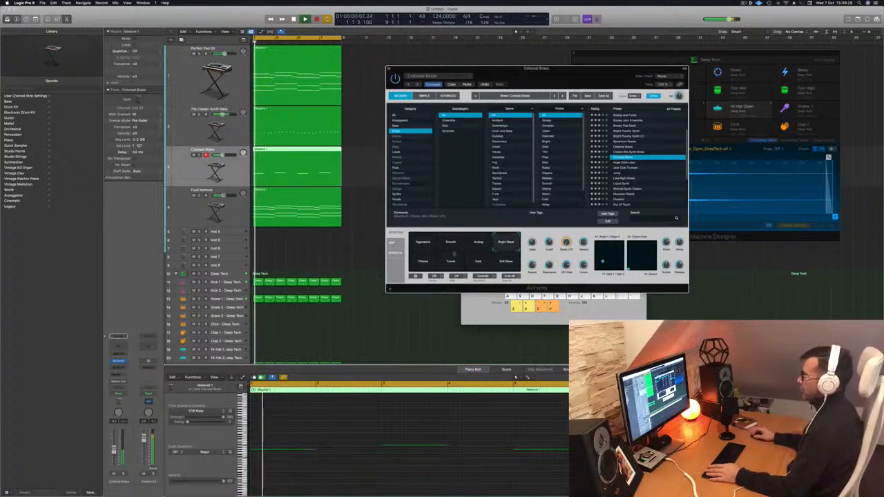
pyautogui.click(423, 263)
pyautogui.click(451, 261)
pyautogui.click(509, 263)
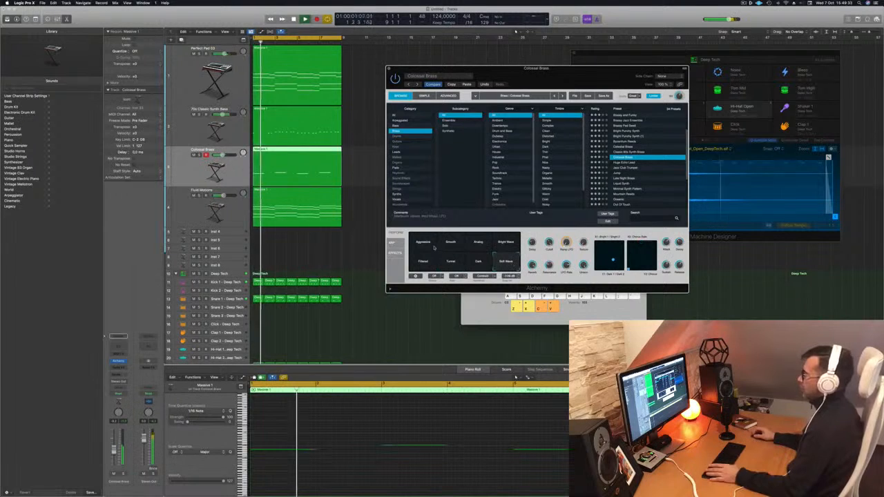
pyautogui.click(423, 243)
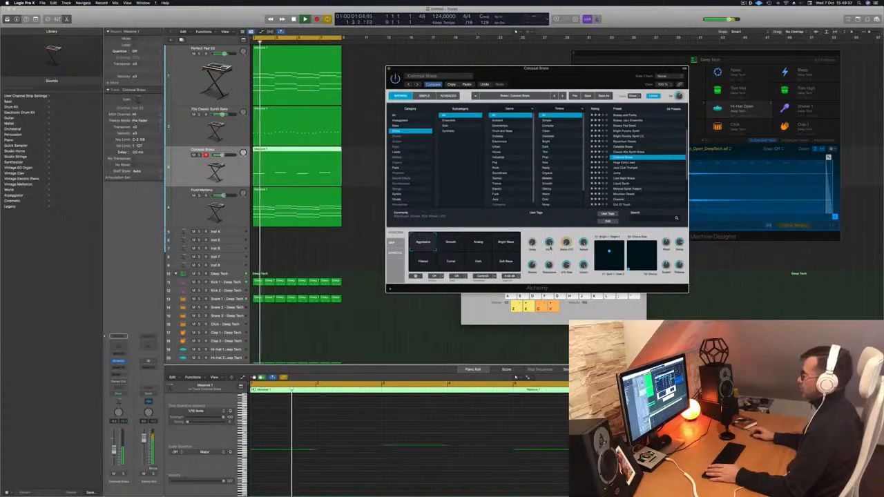
# - Try the brass region's notes one octave higher in playback, and transpose them back down an octave
pyautogui.click(350, 435)
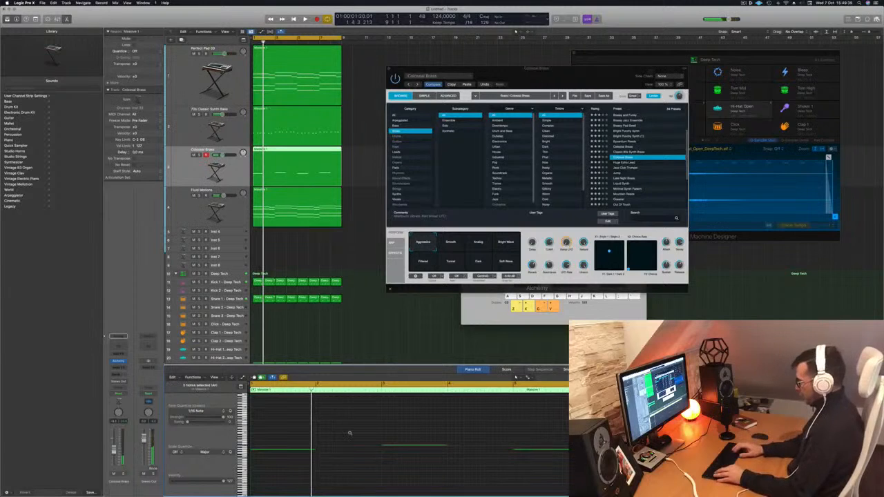
pyautogui.hotkey('alt', 'shift', 'Up')
pyautogui.press('space')
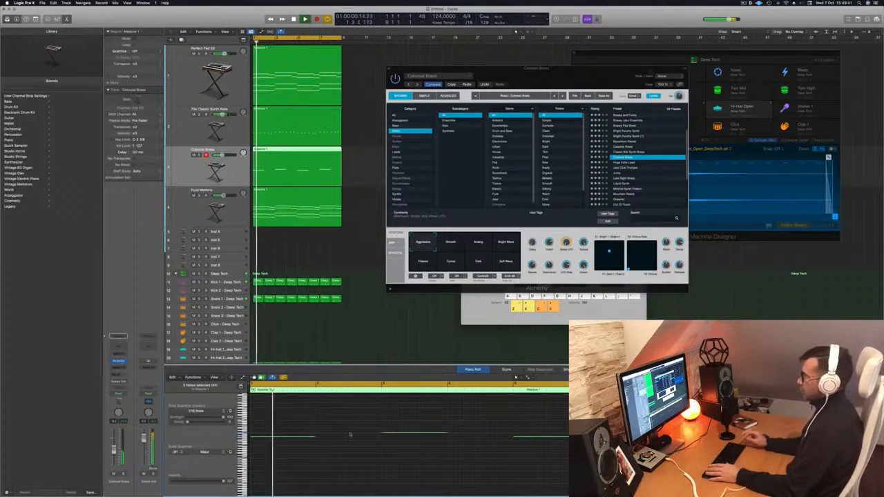
pyautogui.press('space')
pyautogui.press('space')
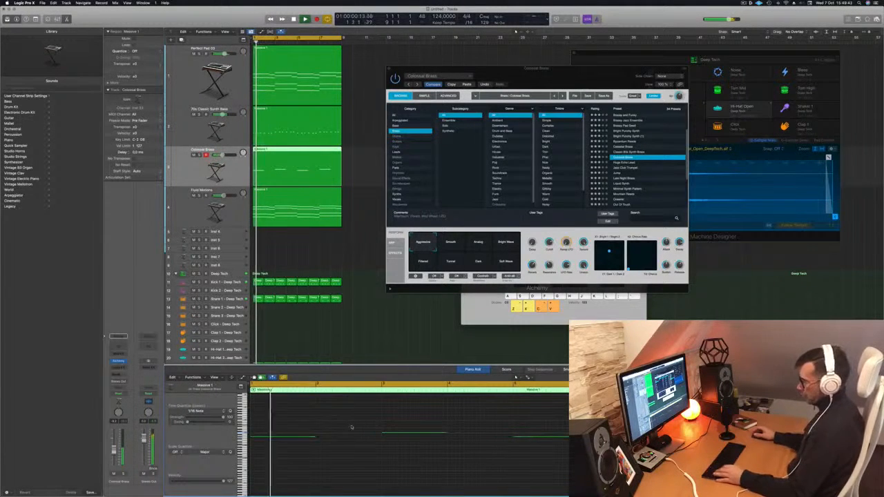
pyautogui.hotkey('alt', 'shift', 'Down')
pyautogui.press('space')
pyautogui.press('space')
pyautogui.click(352, 427)
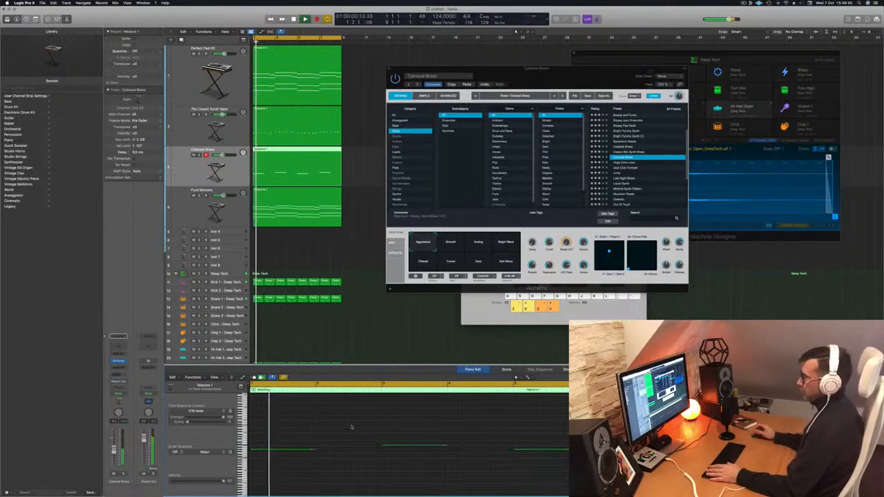
# - Lengthen all the brass region's notes so each nearly reaches the next one, and restart playback
pyautogui.moveTo(544, 67); pyautogui.dragTo(588, 61)
pyautogui.moveTo(272, 417); pyautogui.dragTo(592, 466)
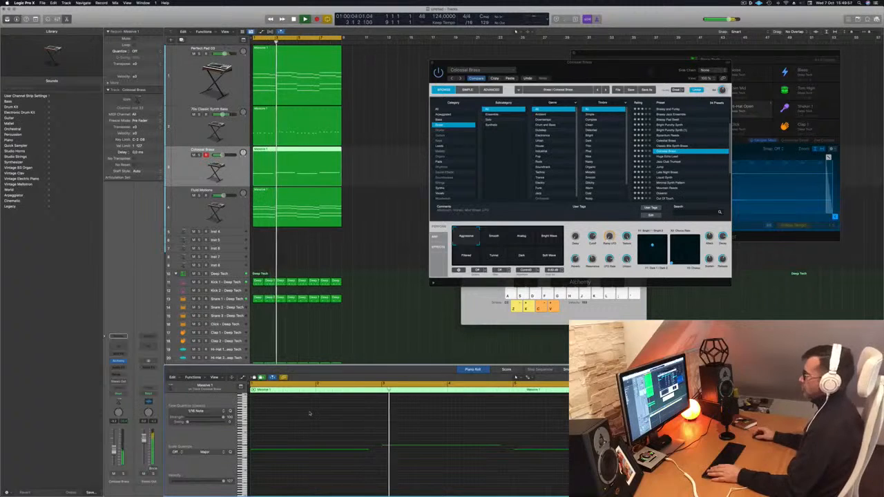
pyautogui.press('Return')
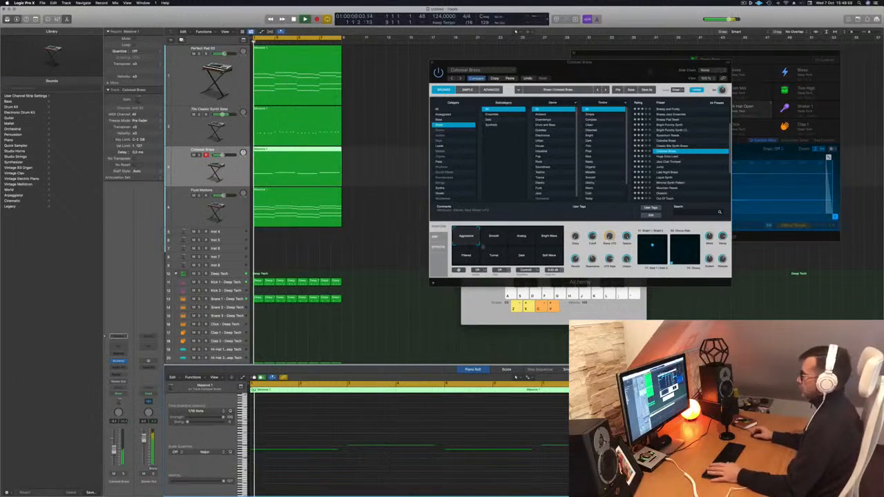
# - Try different cutoff, reverb and delay amounts on Colossal Brass, replaying the loop from the start
pyautogui.moveTo(593, 236); pyautogui.dragTo(593, 255)
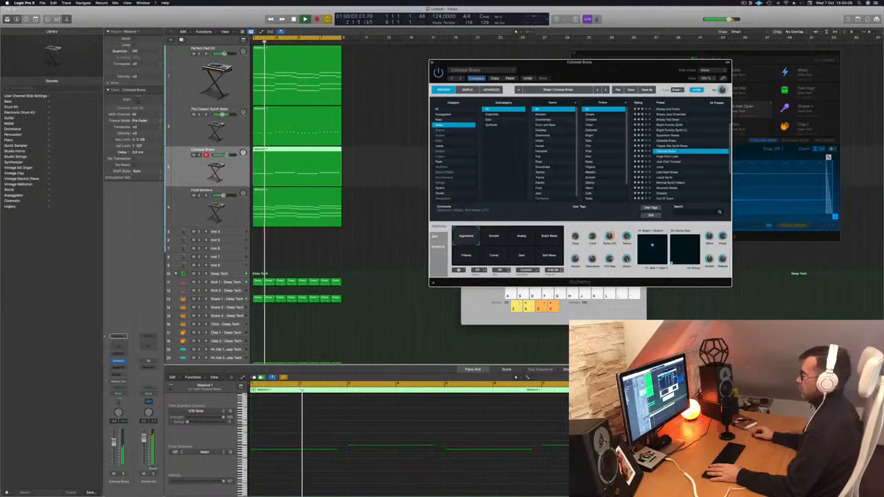
pyautogui.click(592, 237)
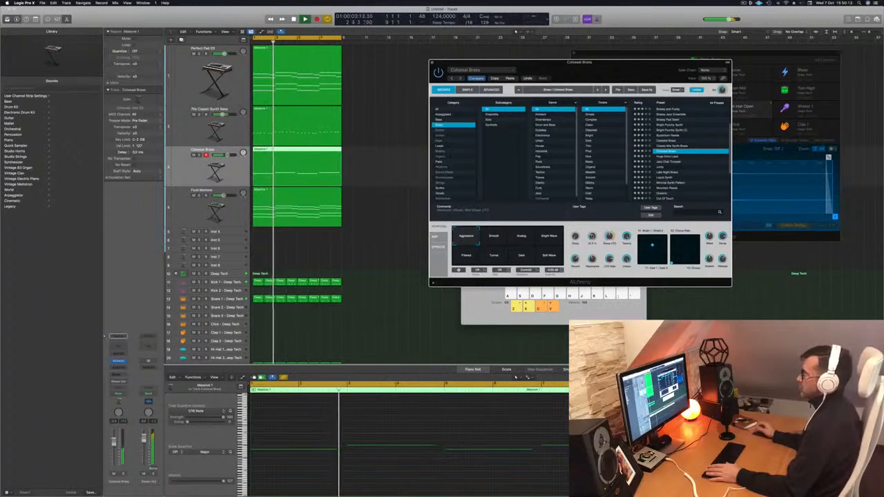
pyautogui.press('Return')
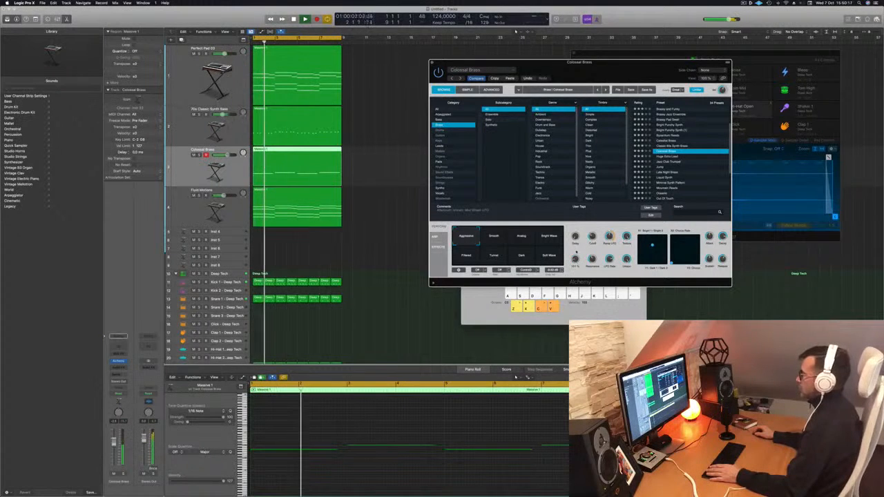
pyautogui.press('Return')
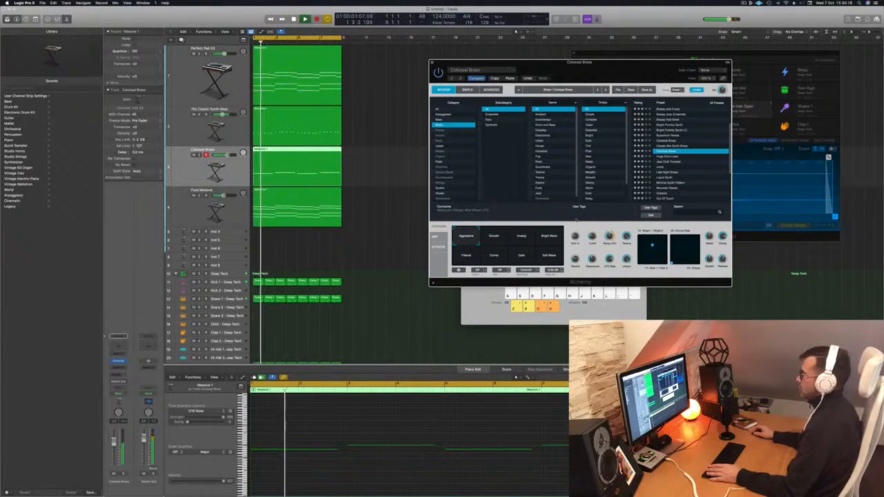
pyautogui.press('Return')
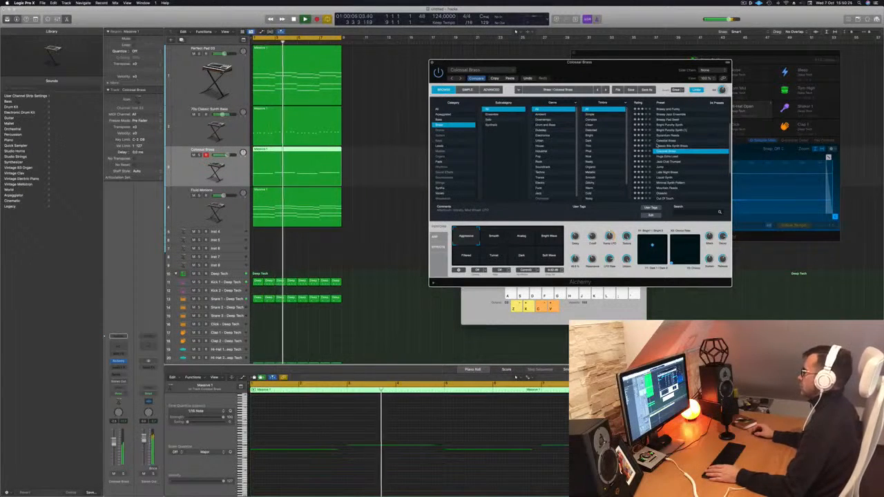
# - Audition the Huge Echo Lead, Jazz Club Trumpet, Jump and Late Night Brass presets on the brass track
pyautogui.moveTo(646, 71); pyautogui.dragTo(591, 72)
pyautogui.press('Return')
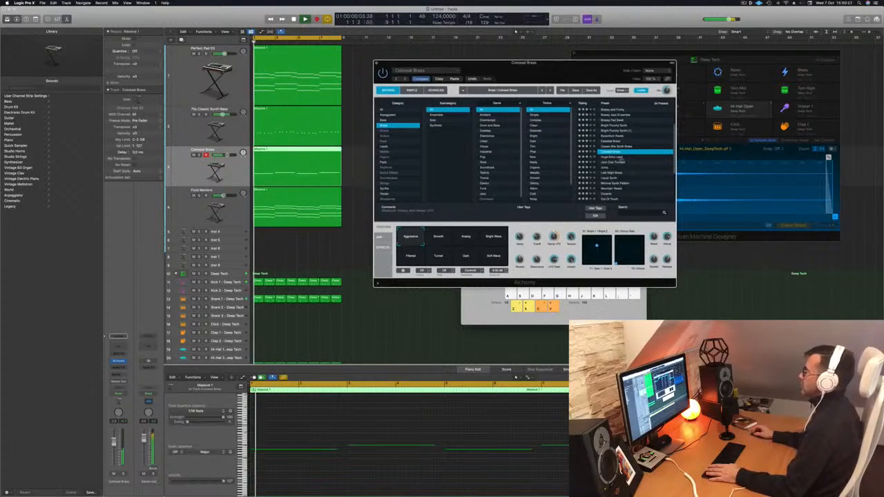
pyautogui.click(620, 158)
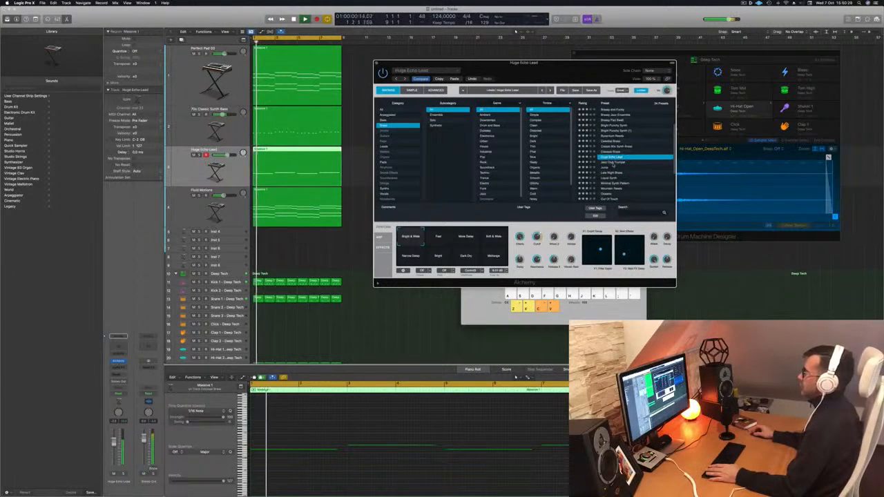
pyautogui.press('Down')
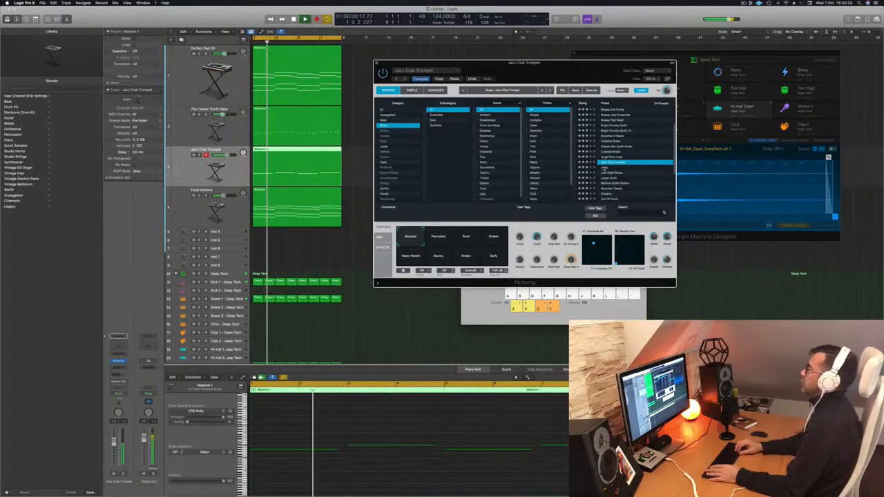
pyautogui.press('Down')
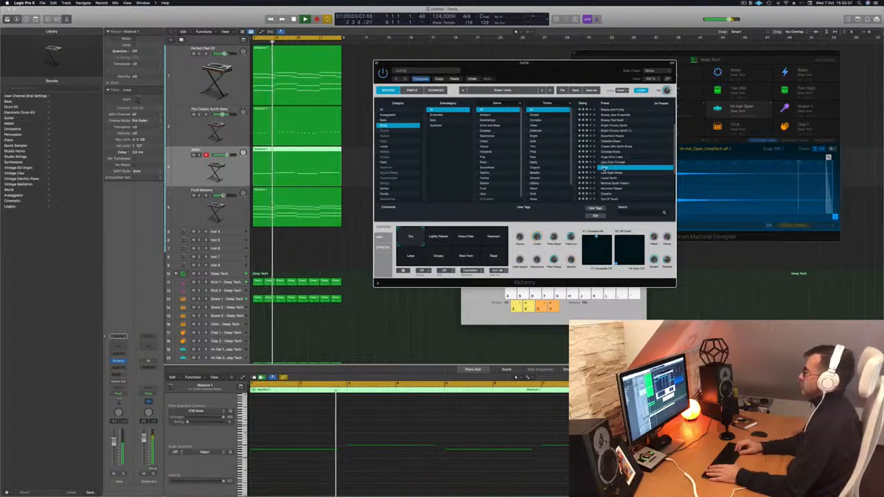
pyautogui.press('Down')
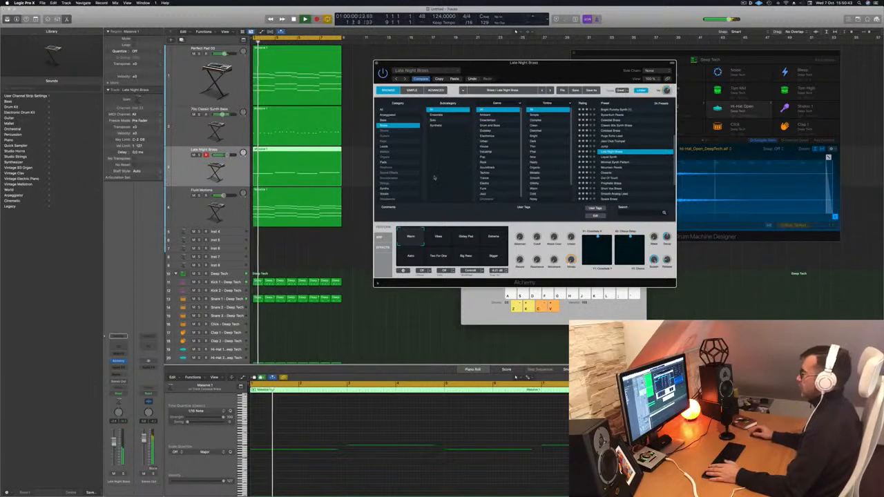
# - Examine the arpeggiator, performance and effects settings of Late Night Brass, including the arpeggiator's option list
pyautogui.click(380, 237)
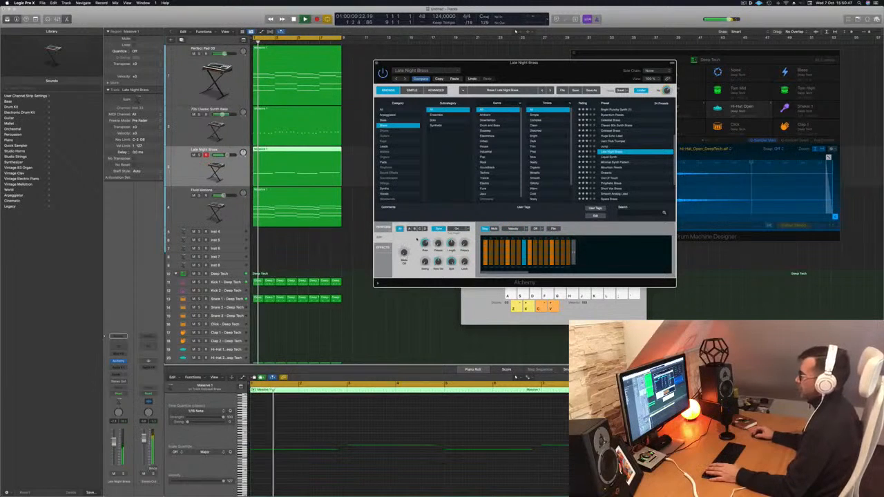
pyautogui.click(457, 229)
pyautogui.click(458, 222)
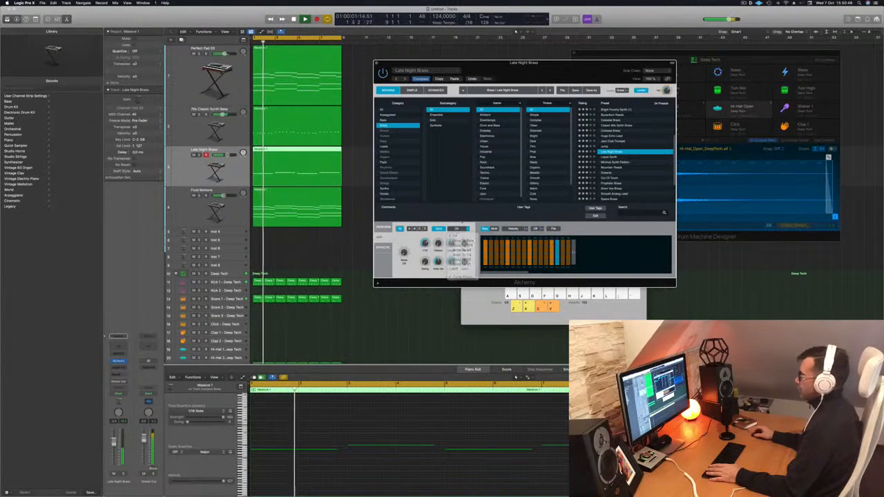
pyautogui.click(380, 228)
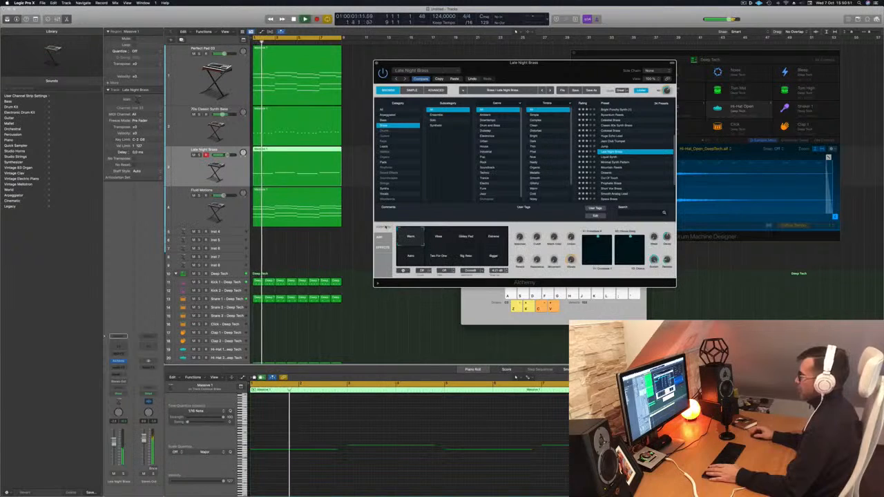
pyautogui.click(379, 237)
pyautogui.click(380, 247)
pyautogui.click(380, 237)
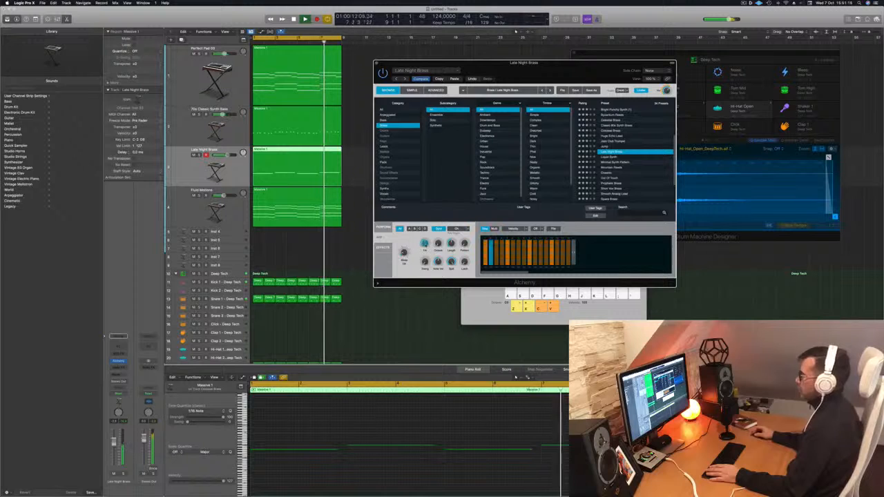
# - Try different arpeggiator rate, octave and length settings on Late Night Brass, restarting playback for each
pyautogui.press('Return')
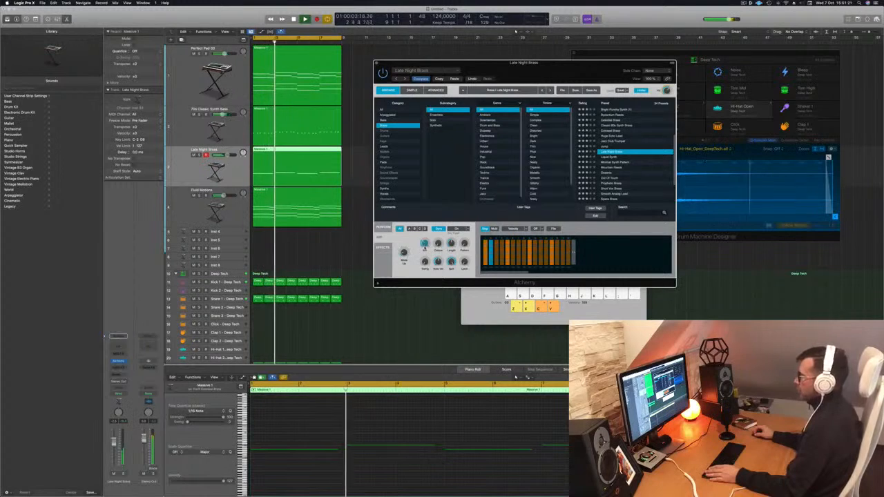
pyautogui.press('Return')
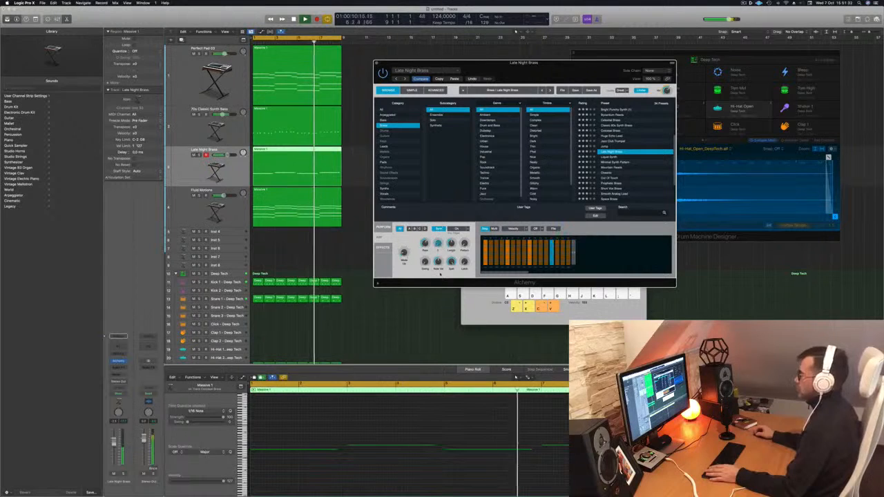
pyautogui.press('Return')
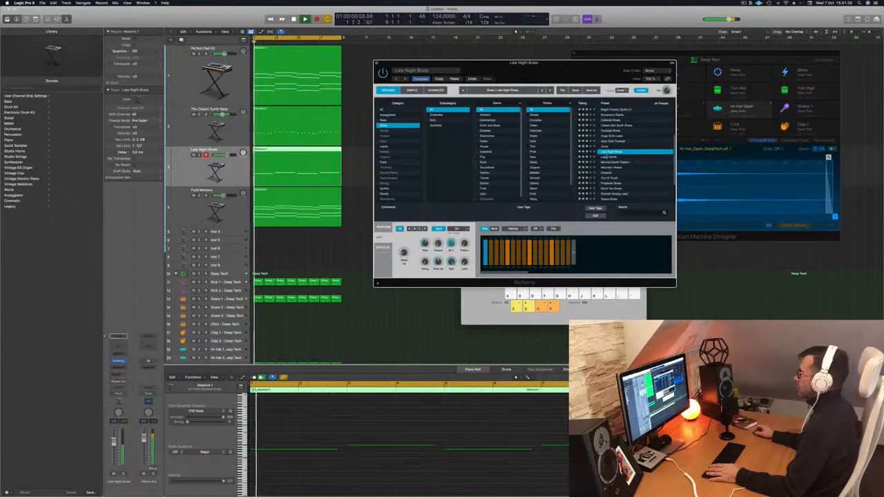
# - Load the Liquid Synth preset, replay the loop from the start and adjust the track's volume
pyautogui.press('Down')
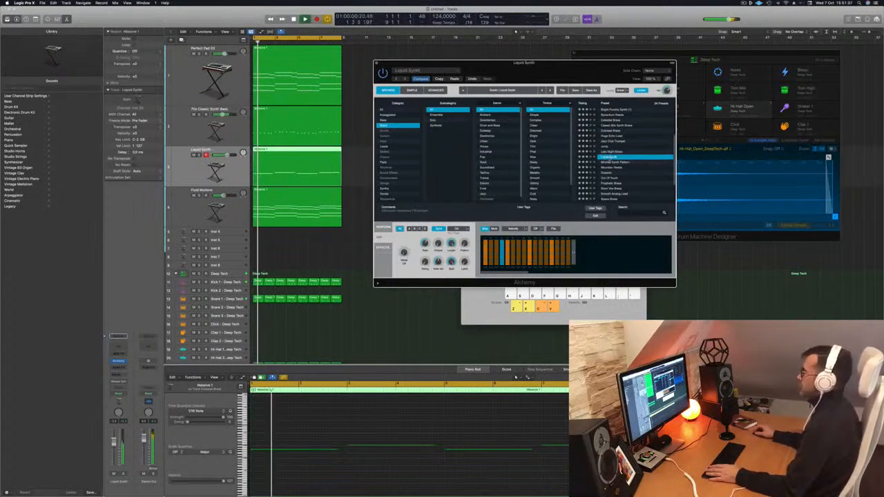
pyautogui.press('Return')
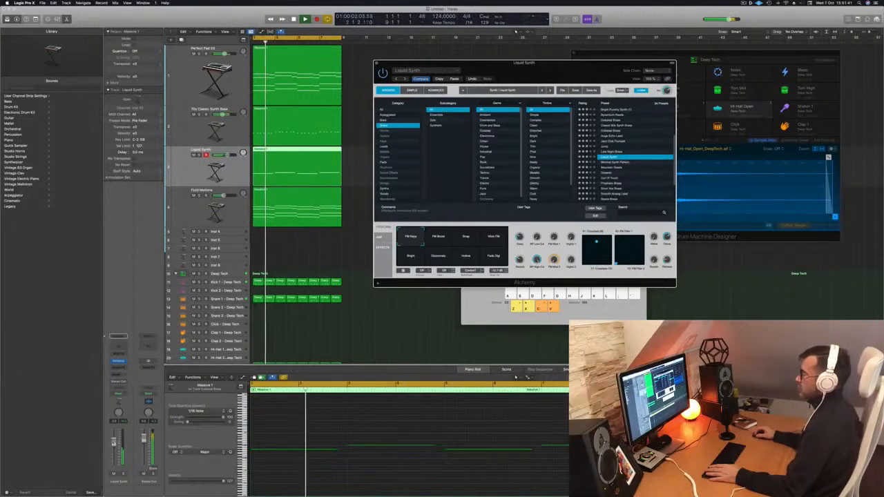
pyautogui.click(114, 450)
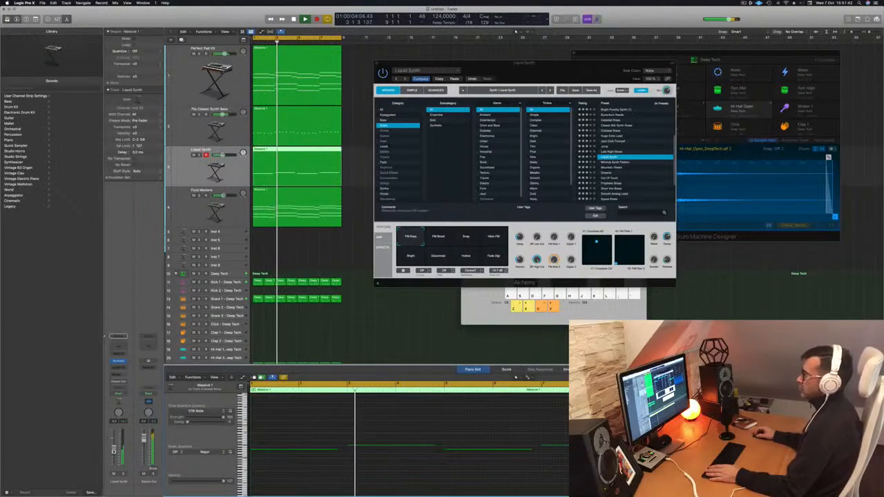
# - Audition the Mountain Reeds, Oceanic, Out Of Touch and Prophetic Brass presets on the brass track
pyautogui.click(639, 163)
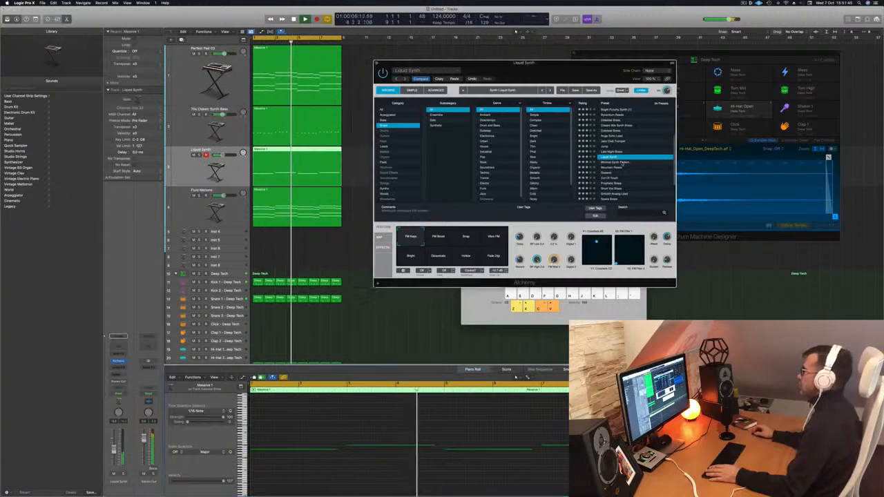
pyautogui.click(603, 168)
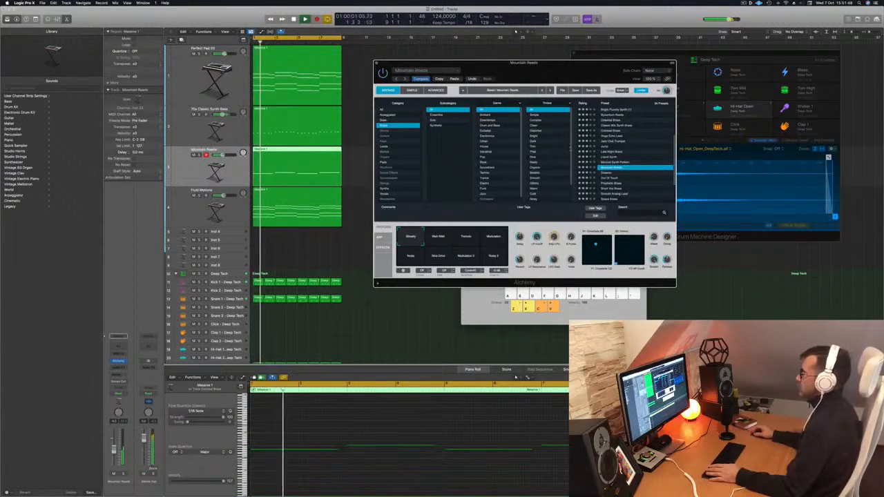
pyautogui.click(605, 173)
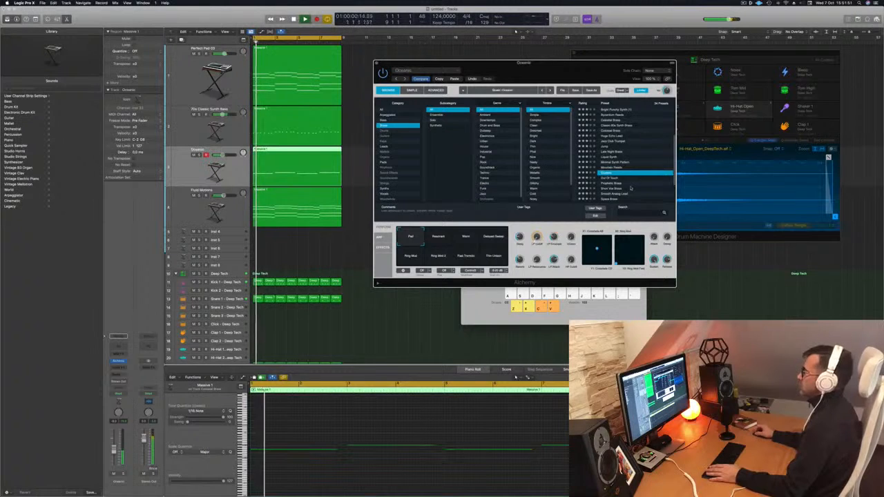
pyautogui.scroll(-2, 630, 186)
pyautogui.click(607, 156)
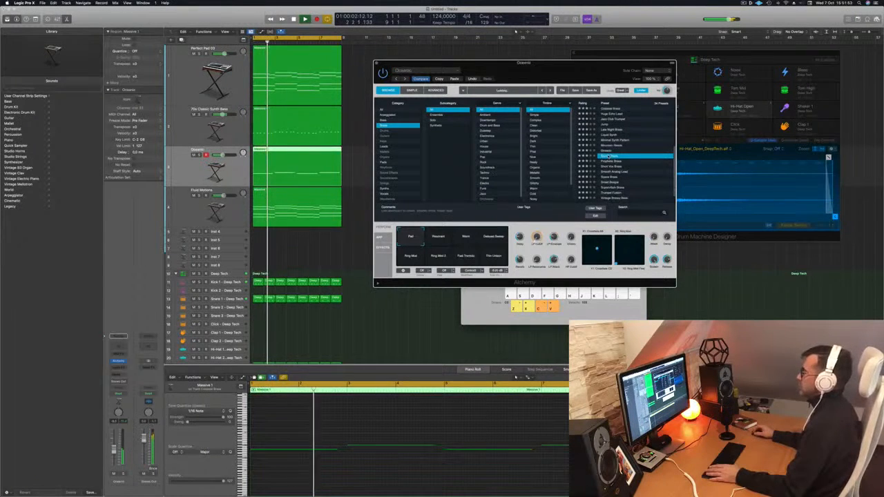
pyautogui.click(612, 162)
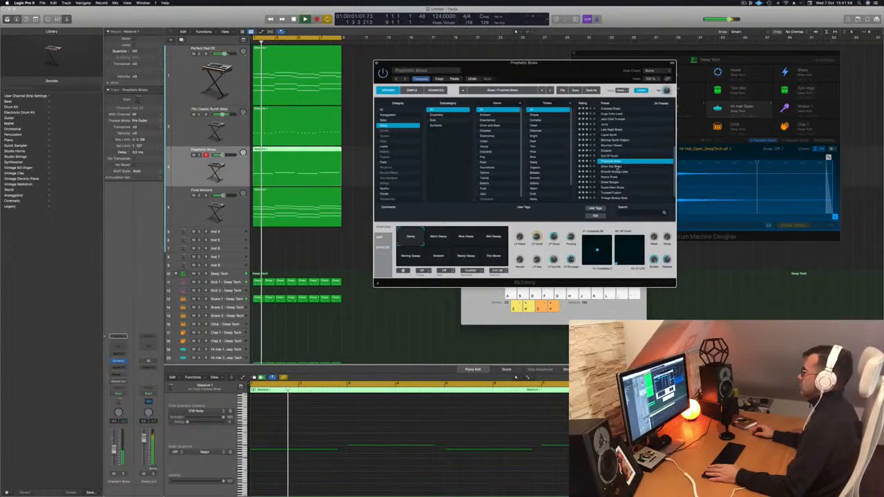
# - Audition the Short Vox Brass preset, load Smooth Analog Lead on the brass track and close the Alchemy window
pyautogui.click(620, 166)
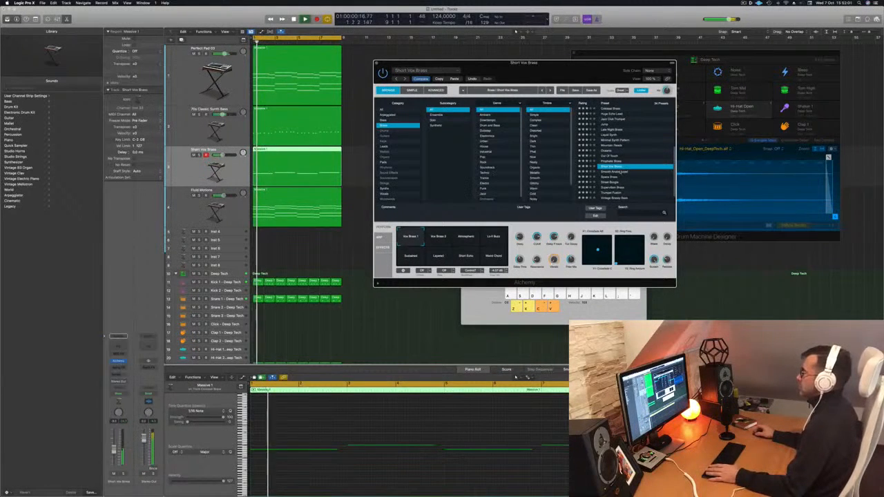
pyautogui.press('Down')
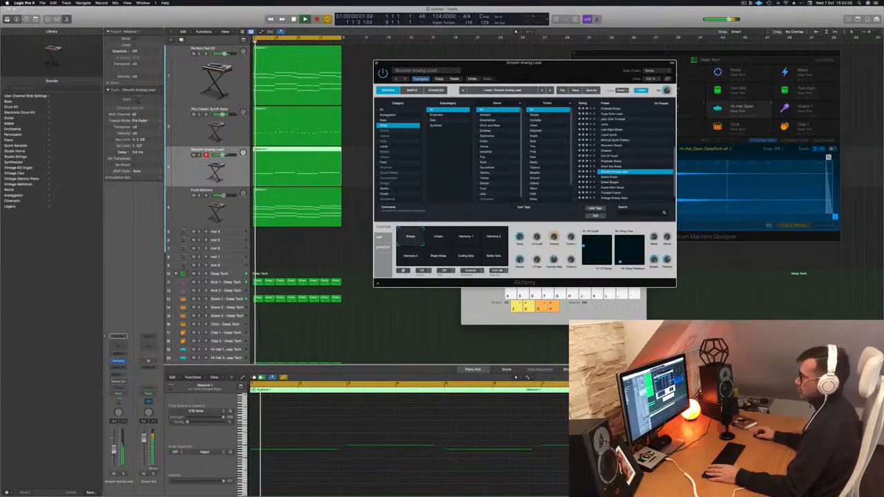
pyautogui.press('space')
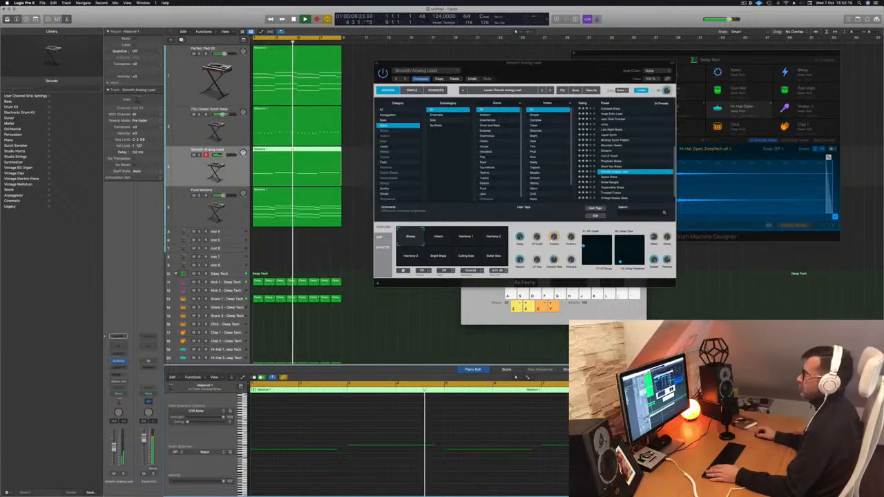
pyautogui.moveTo(535, 62); pyautogui.dragTo(493, 72)
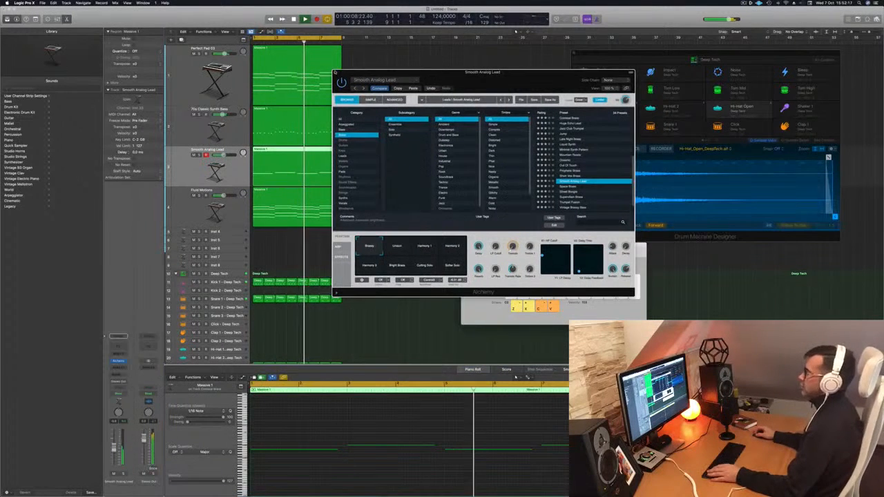
pyautogui.click(335, 73)
# - Copy the first Hi-Hat Open region in bar 1 down to the Tom High track
pyautogui.scroll(-5, 364, 116)
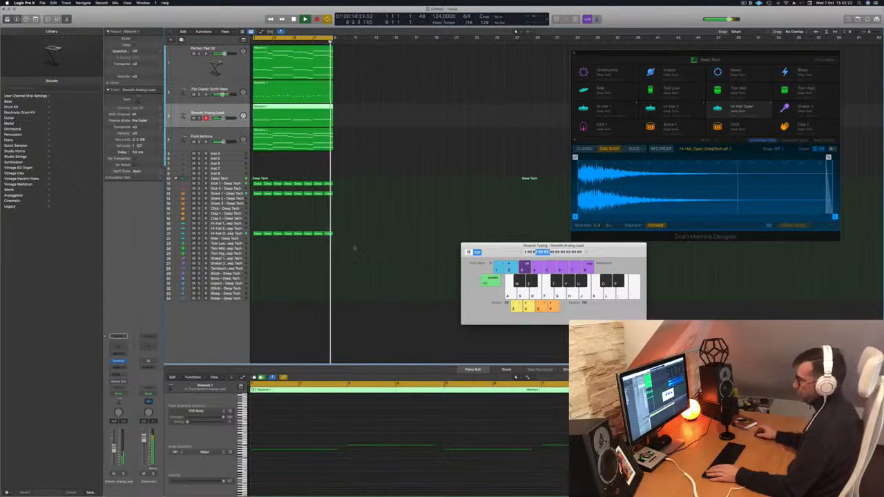
pyautogui.scroll(3, 308, 217)
pyautogui.scroll(4, 308, 217)
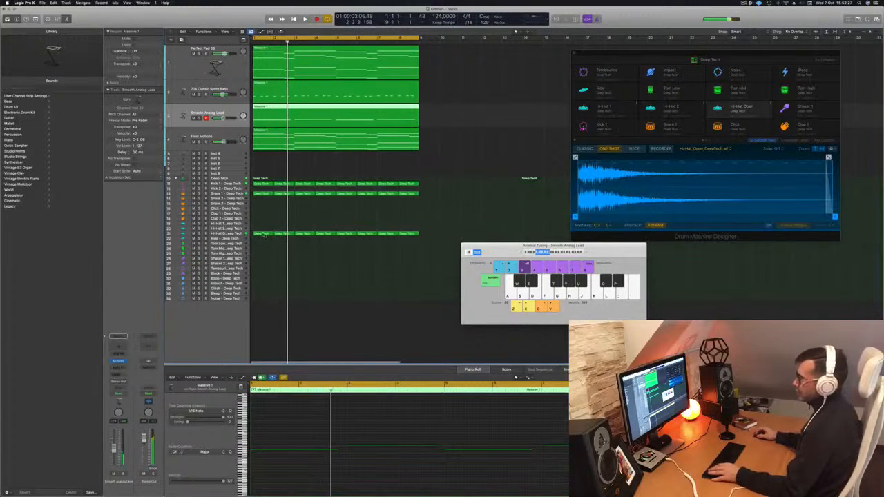
pyautogui.click(261, 235)
pyautogui.moveTo(260, 239); pyautogui.dragTo(260, 258)
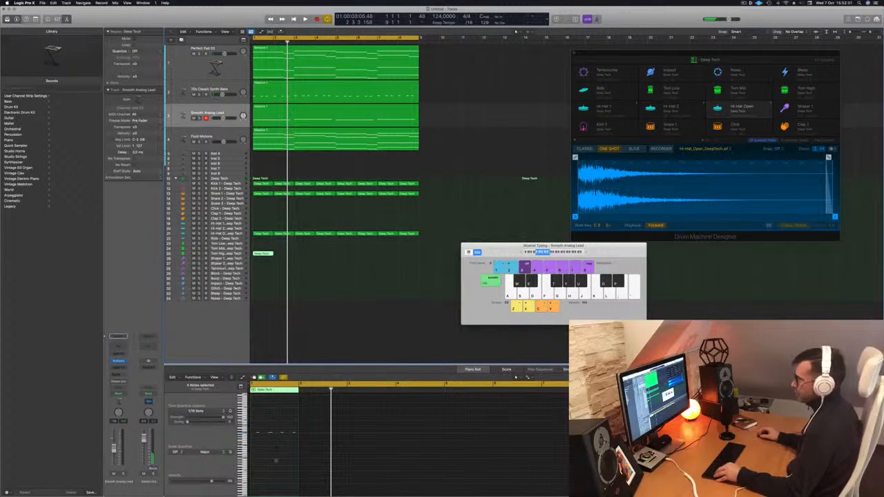
# - Select all four notes of the copied region and transpose them to the Tom High note lane
pyautogui.moveTo(329, 421); pyautogui.dragTo(250, 448)
pyautogui.press('space')
pyautogui.scroll(3, 270, 436)
pyautogui.scroll(3, 273, 435)
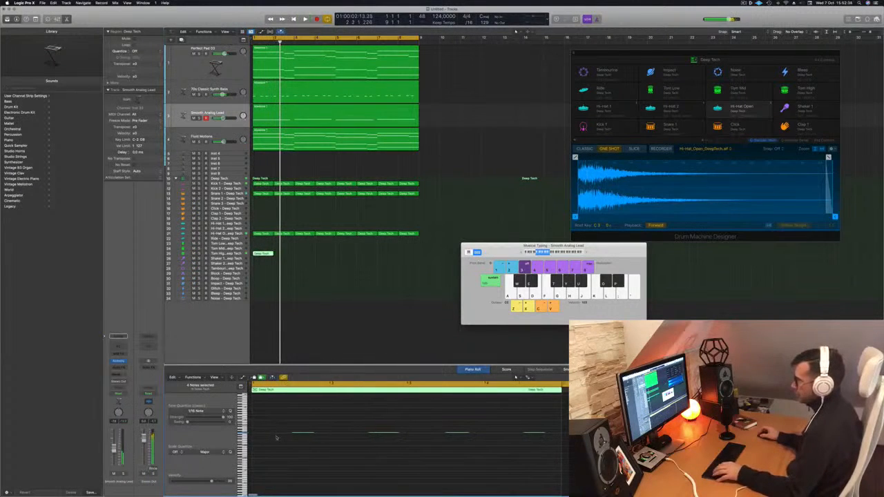
pyautogui.scroll(2, 278, 437)
pyautogui.scroll(1, 278, 437)
pyautogui.scroll(1, 278, 436)
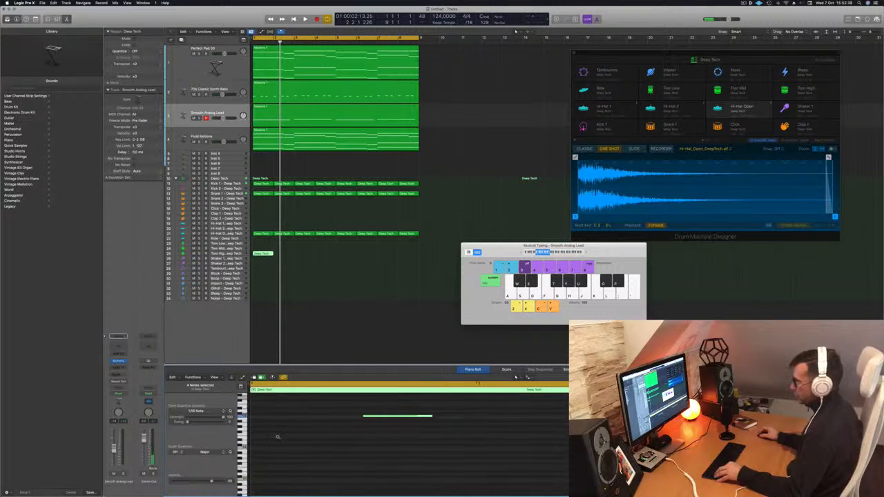
pyautogui.scroll(6, 278, 437)
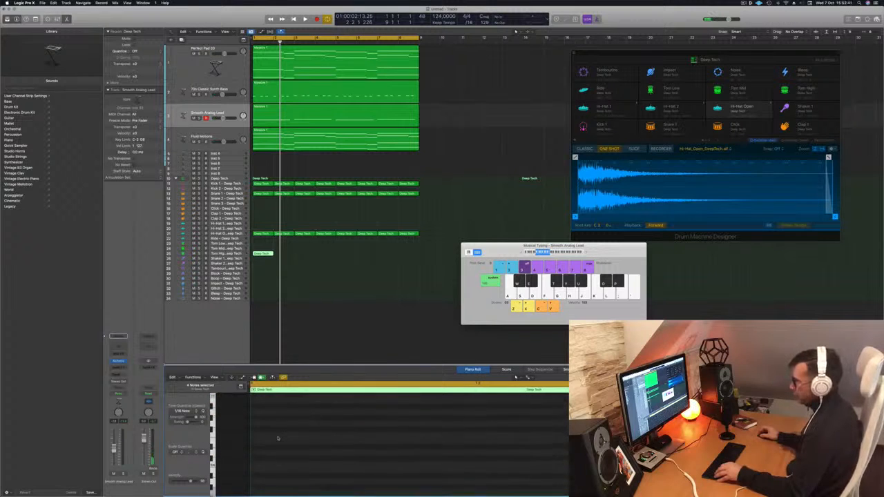
pyautogui.scroll(6, 277, 437)
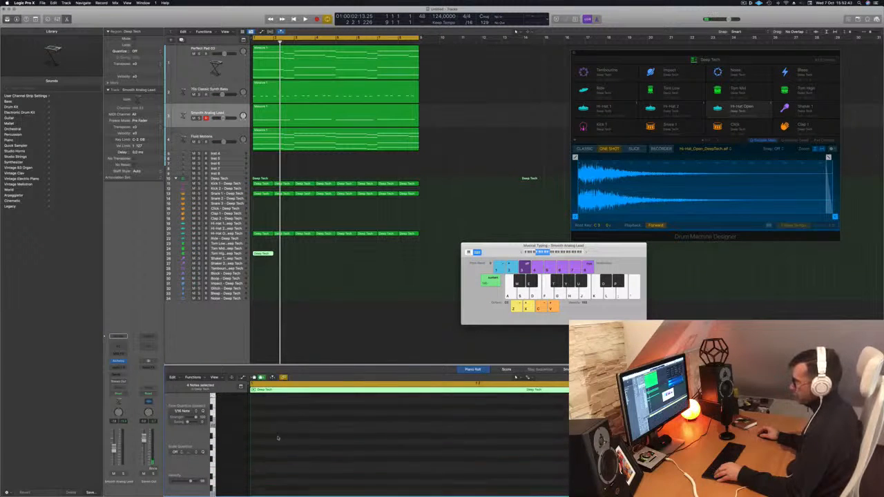
pyautogui.scroll(6, 278, 438)
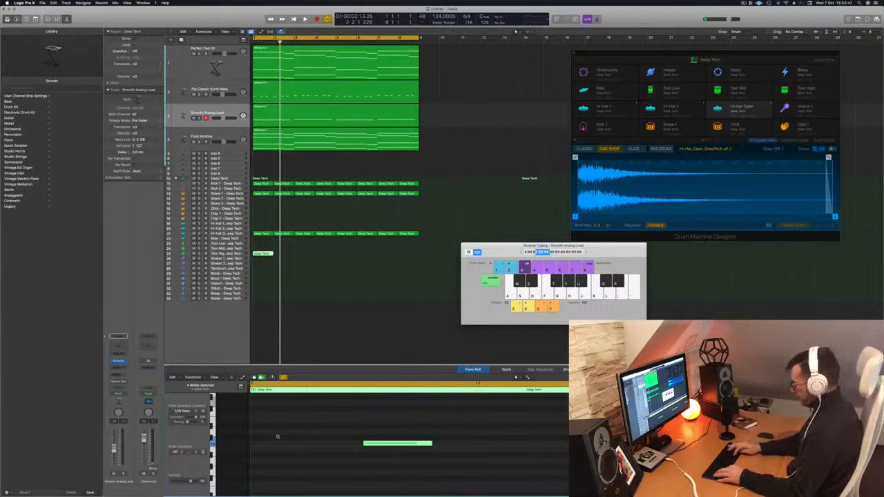
pyautogui.scroll(4, 279, 440)
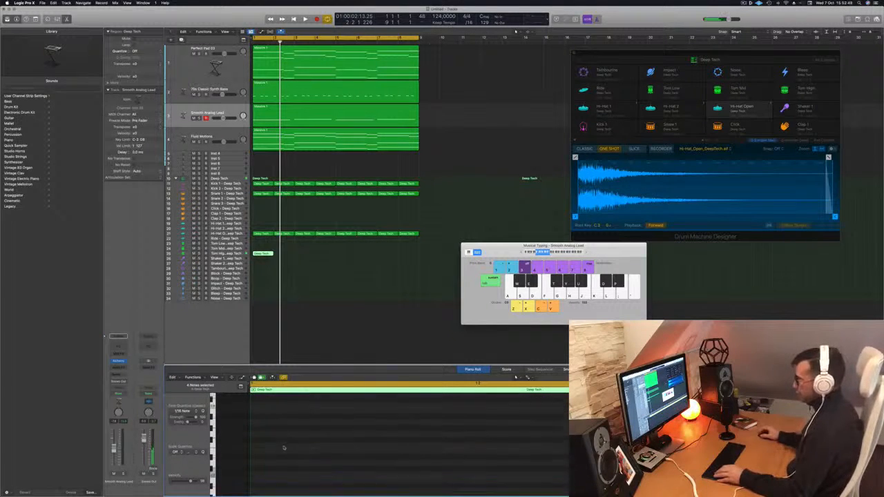
pyautogui.scroll(4, 283, 447)
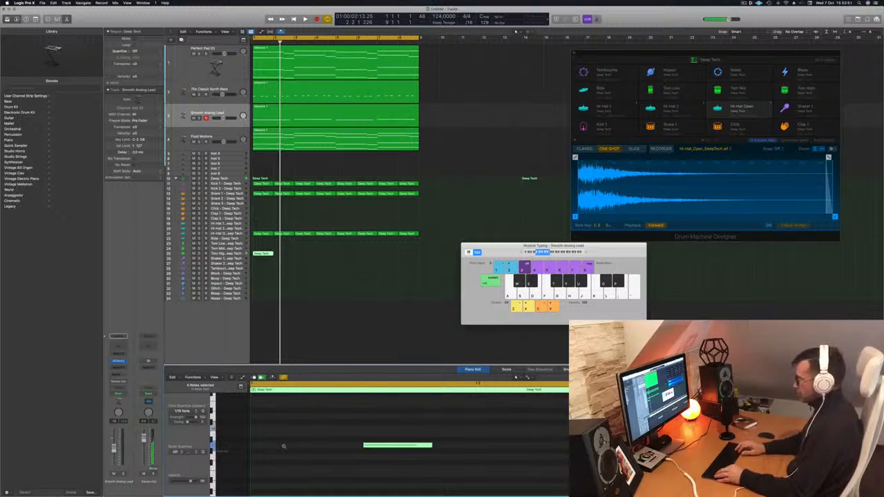
# - Delete the first two notes of the Tom High region during playback and copy the region across bars 2 to 8
pyautogui.press('space')
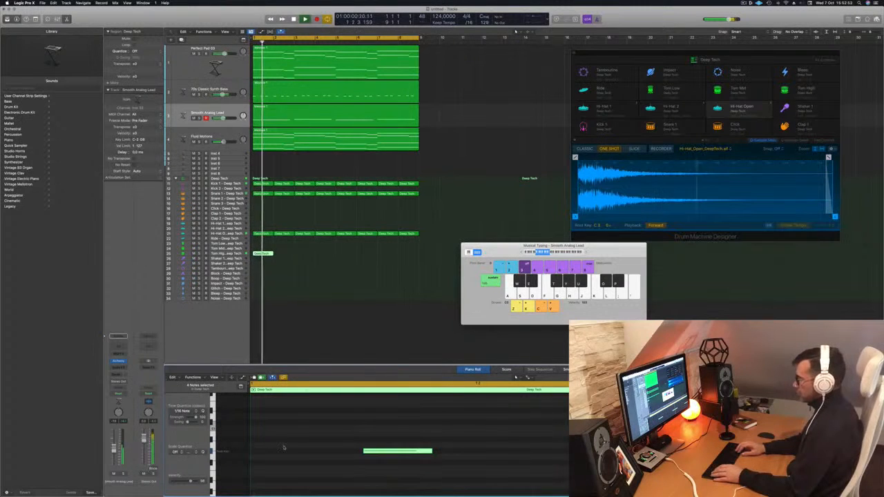
pyautogui.press('Return')
pyautogui.scroll(-5, 266, 432)
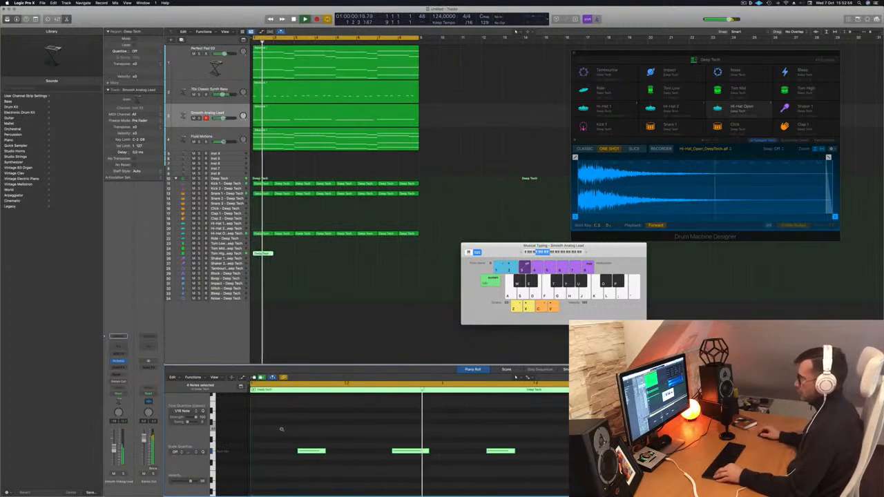
pyautogui.press('Return')
pyautogui.moveTo(287, 425); pyautogui.dragTo(357, 463)
pyautogui.press('Delete')
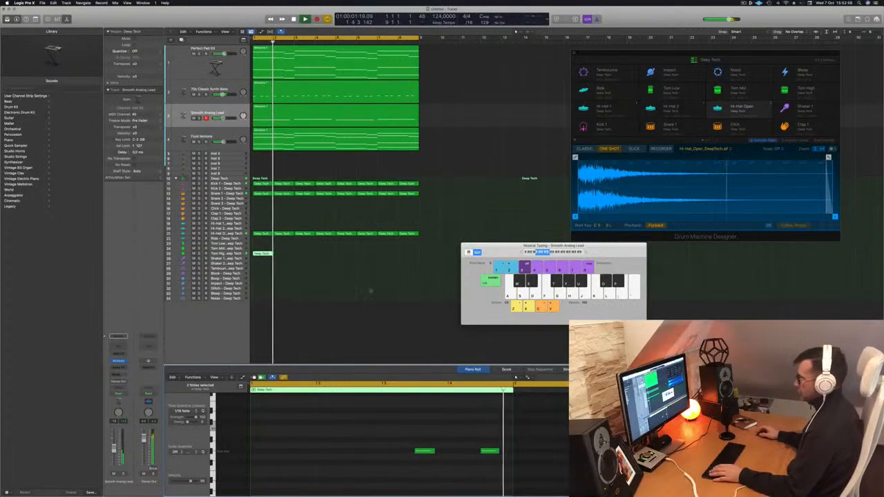
pyautogui.click(178, 254)
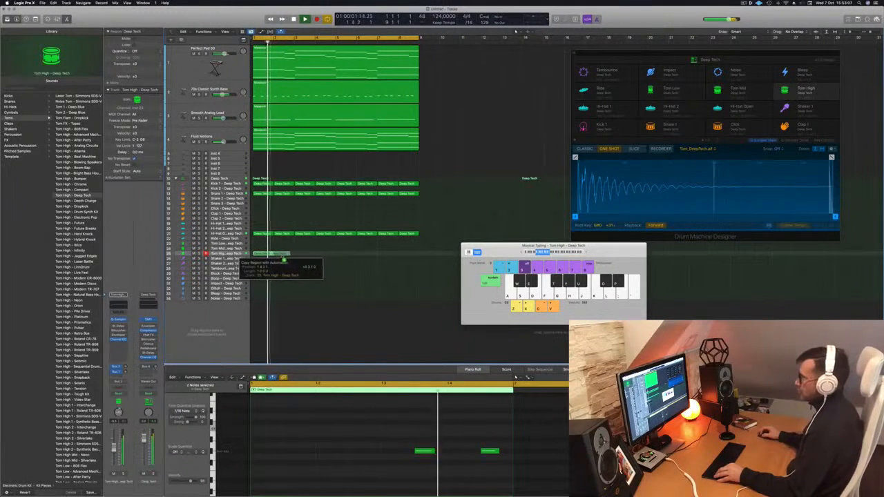
pyautogui.moveTo(274, 256); pyautogui.dragTo(343, 257)
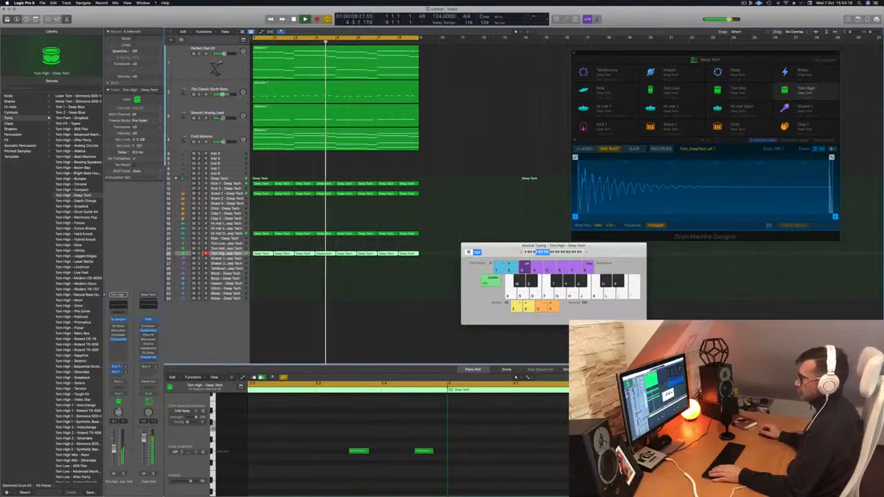
# - Move the bar 1 Tom High region up to the Tom Mid track and select its two notes
pyautogui.click(262, 254)
pyautogui.press('Return')
pyautogui.moveTo(263, 255); pyautogui.dragTo(263, 248)
pyautogui.press('Return')
pyautogui.click(238, 249)
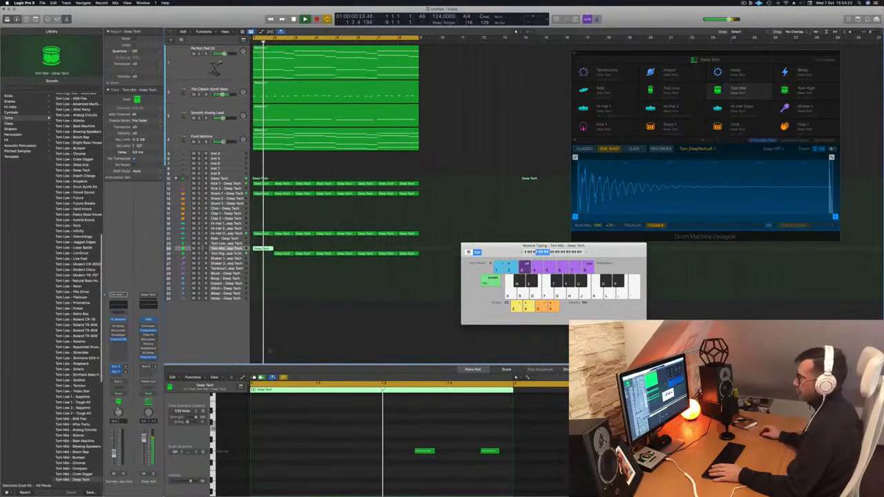
pyautogui.moveTo(402, 444); pyautogui.dragTo(518, 478)
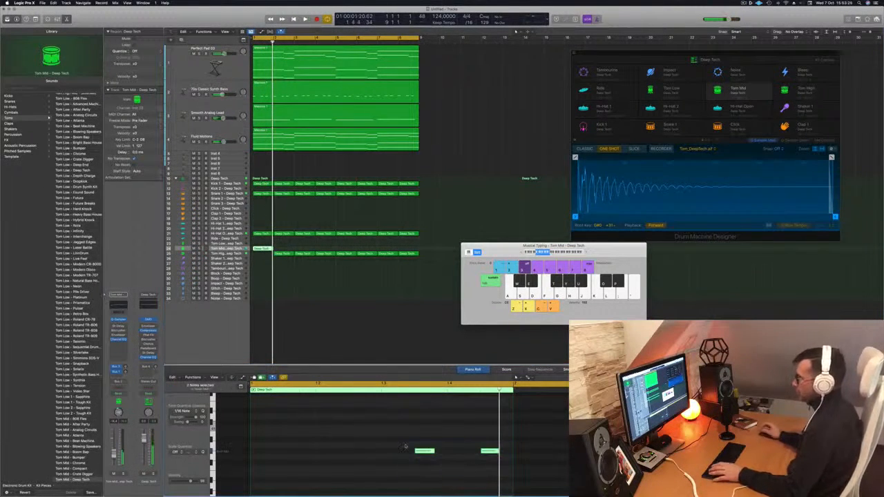
# - Refill bar 1 of Tom High with a copy of its bar 2 region and shift the two Tom Mid notes earlier in the bar
pyautogui.click(284, 253)
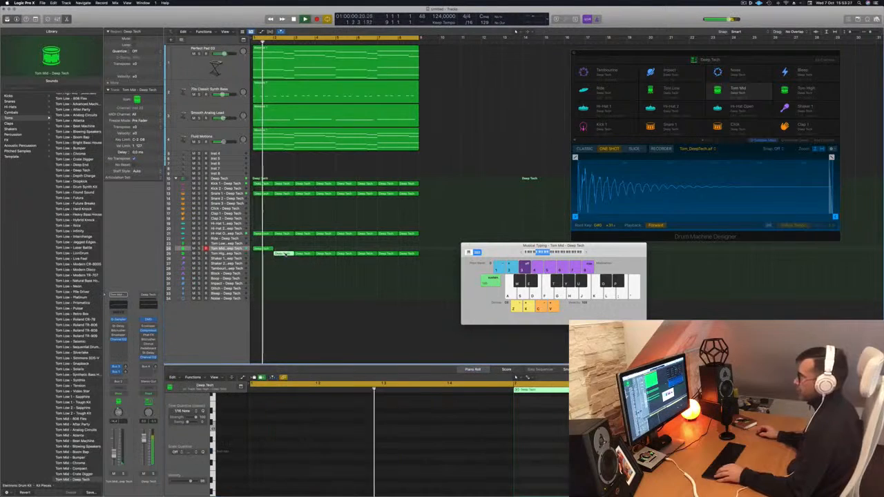
pyautogui.moveTo(263, 258); pyautogui.dragTo(264, 249)
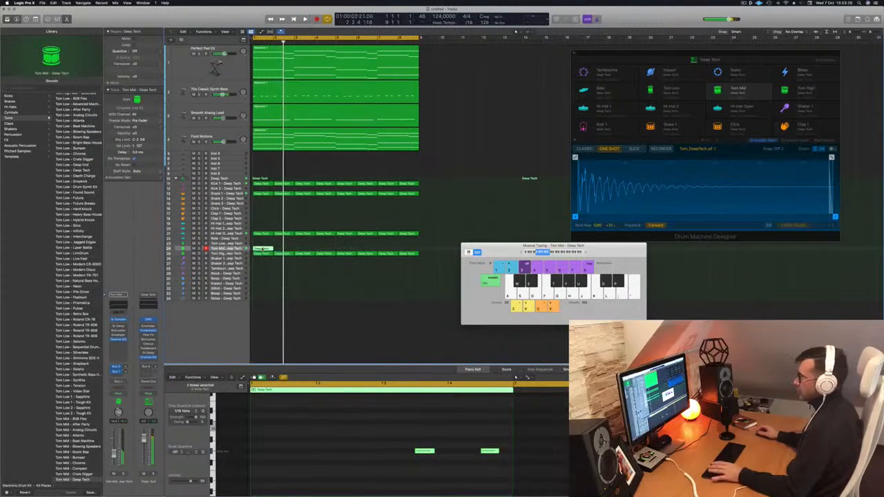
pyautogui.moveTo(391, 434); pyautogui.dragTo(537, 475)
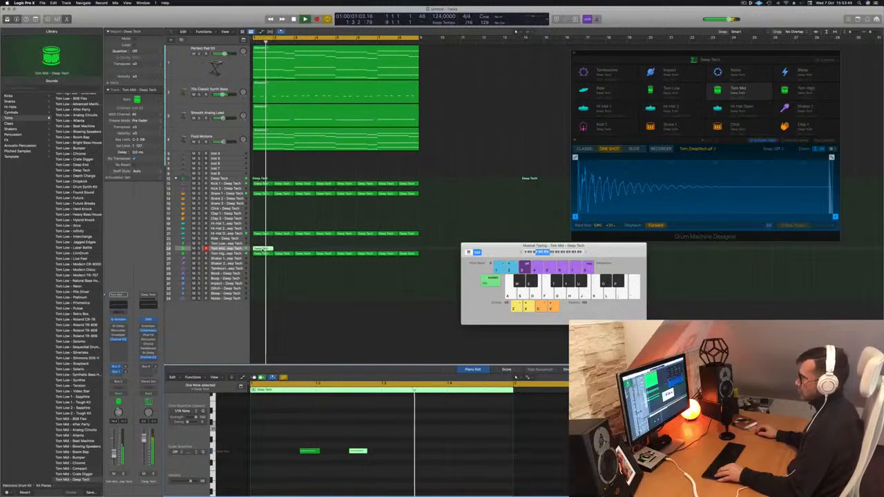
# - Copy the Tom Mid region across bars 2 to 8 while the loop plays
pyautogui.press('space')
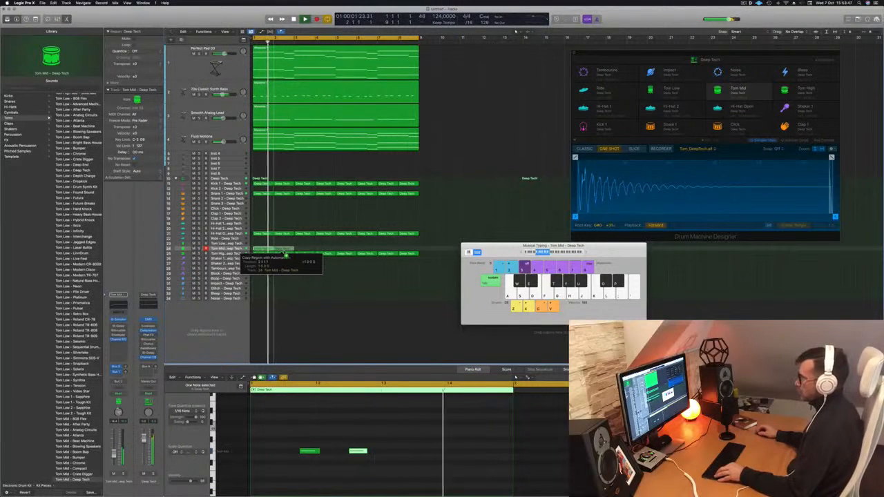
pyautogui.moveTo(286, 257); pyautogui.dragTo(285, 257)
pyautogui.moveTo(266, 250); pyautogui.dragTo(345, 252)
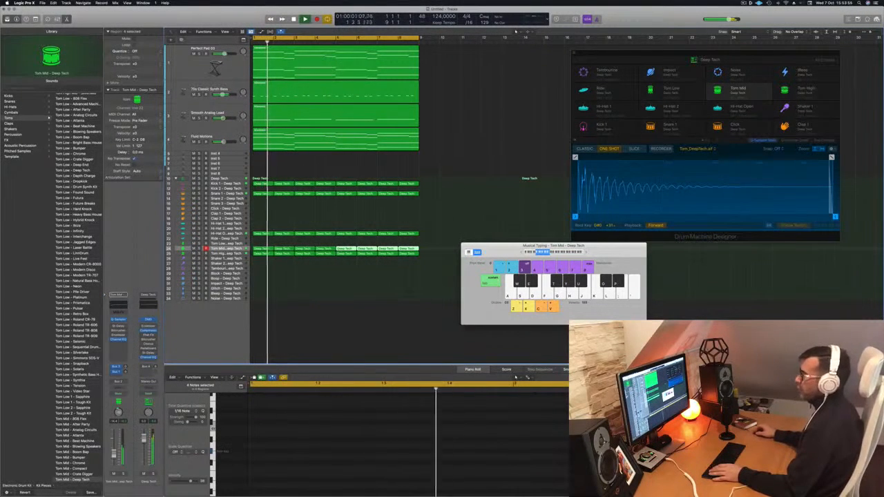
# - Show the toolbar, turn on automatic zoom for the selected track and select the Smooth Analog Lead track
pyautogui.press('ctrl+alt+super+t')
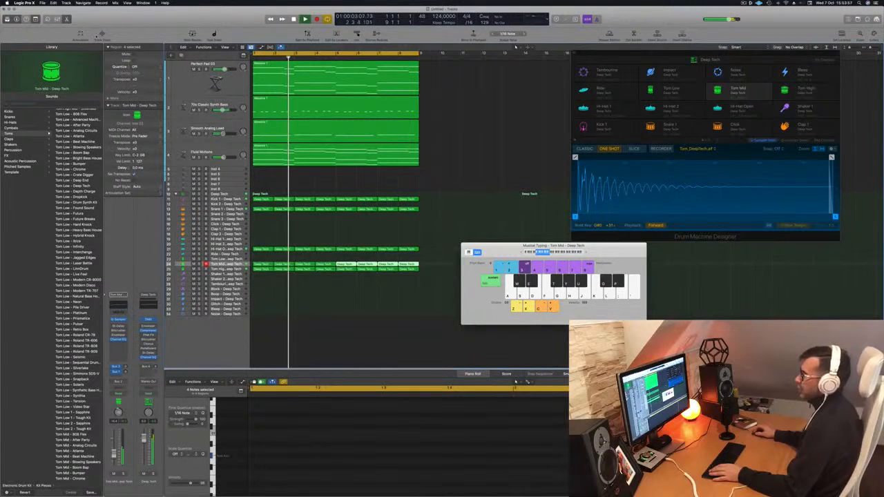
pyautogui.hotkey('ctrl', 'z')
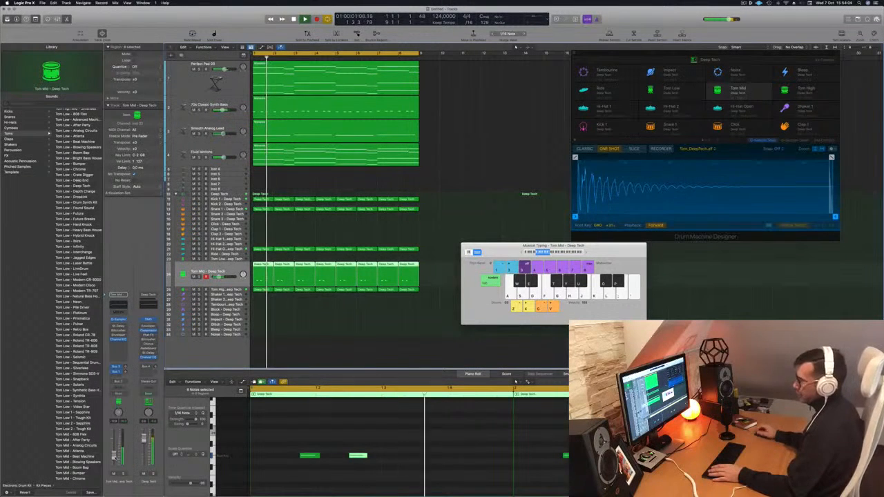
pyautogui.click(347, 240)
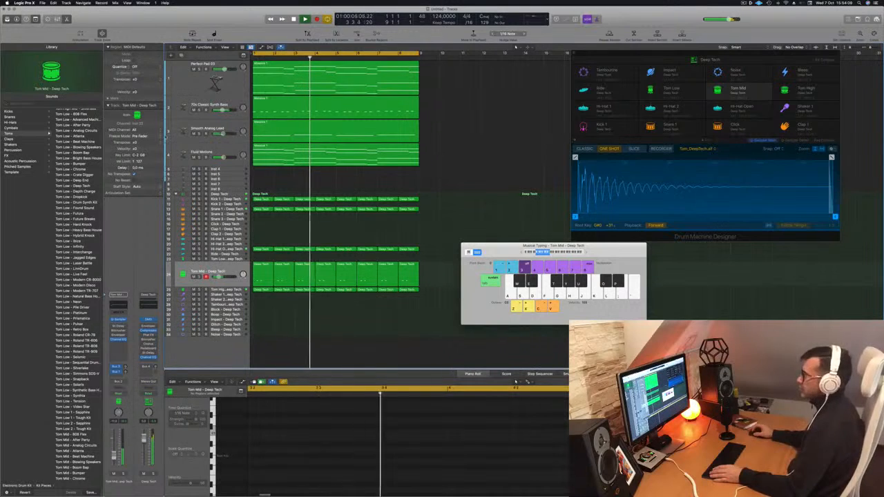
pyautogui.click(203, 128)
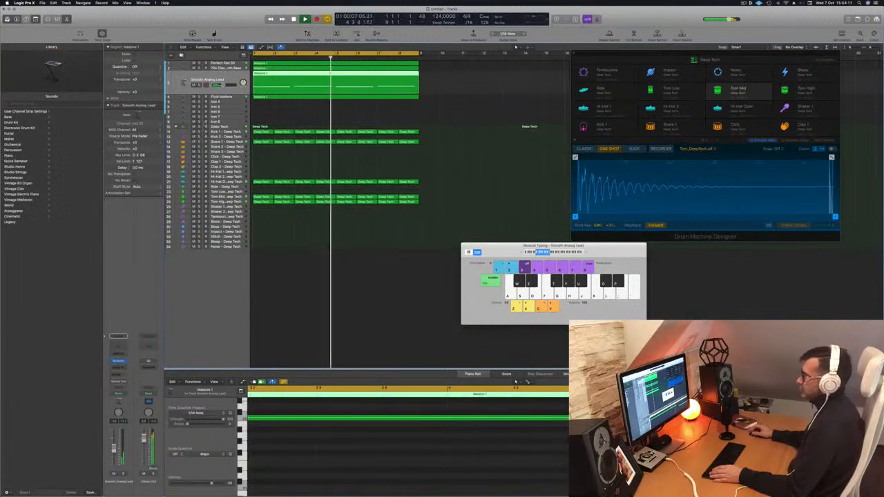
# - Copy the bar 1 Hi-Hat Open region down to the Tambourine track
pyautogui.scroll(4, 294, 210)
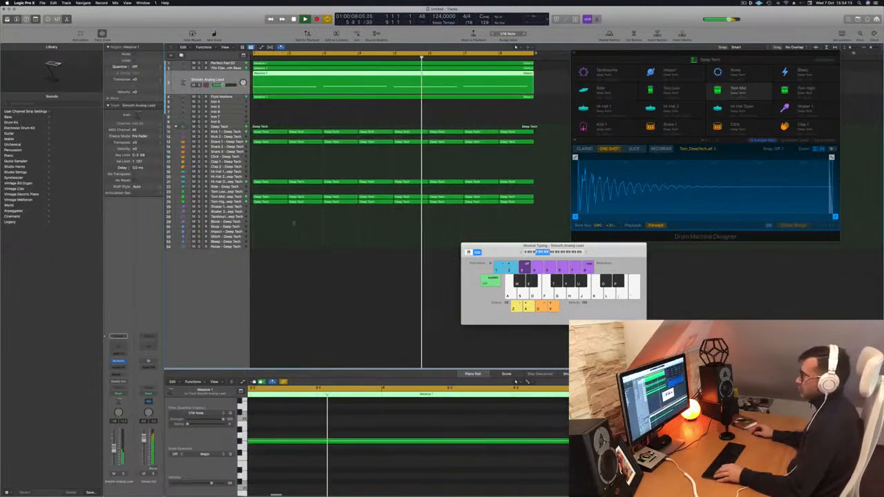
pyautogui.click(258, 206)
pyautogui.click(268, 182)
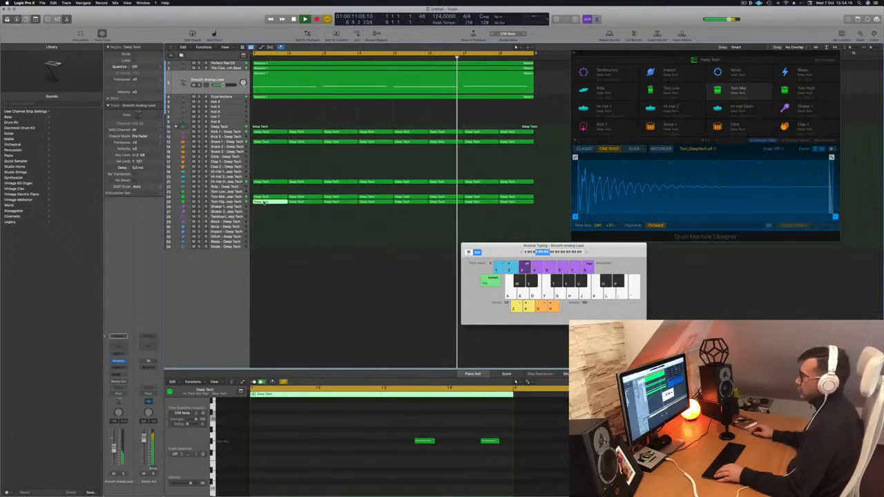
pyautogui.moveTo(266, 198); pyautogui.dragTo(267, 218)
# - Transpose the four notes of the copied region to the Tambourine note lane and replay the loop
pyautogui.moveTo(276, 436); pyautogui.dragTo(515, 459)
pyautogui.press('space')
pyautogui.scroll(-2, 326, 453)
pyautogui.press('space')
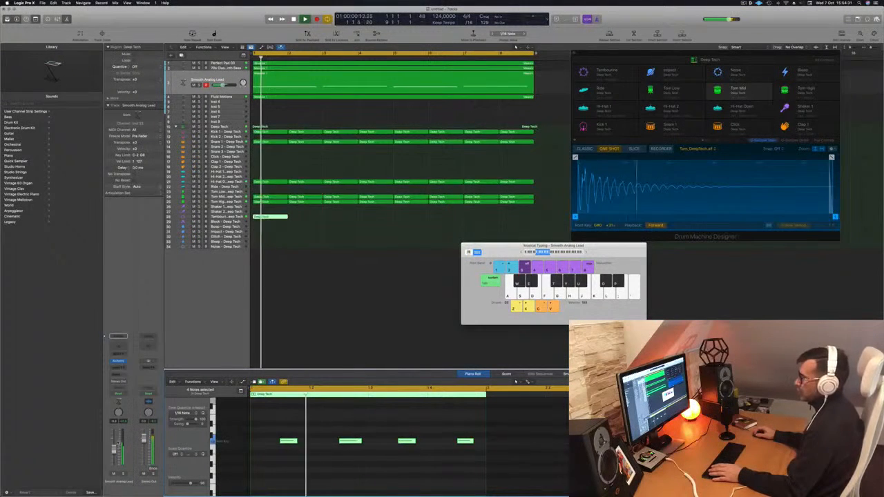
# - Select the Tambourine track, open its Stereo Delay and load the 1/16 Note preset
pyautogui.click(229, 216)
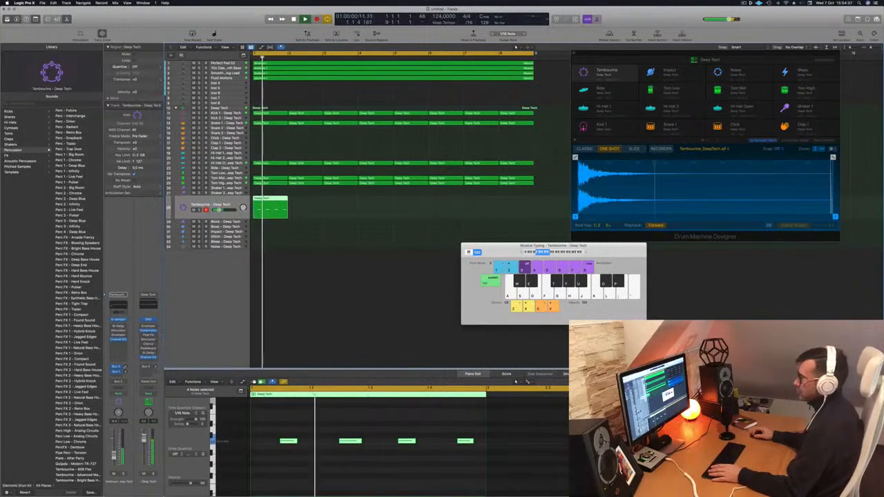
pyautogui.click(118, 327)
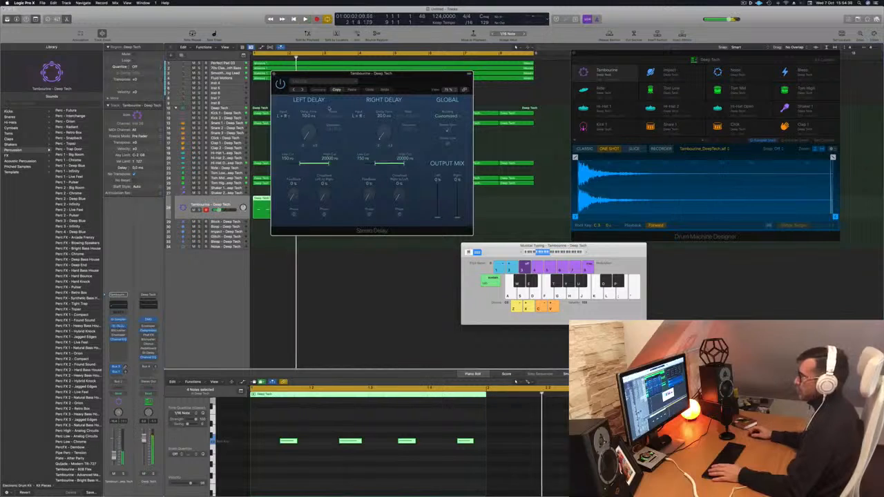
pyautogui.click(319, 81)
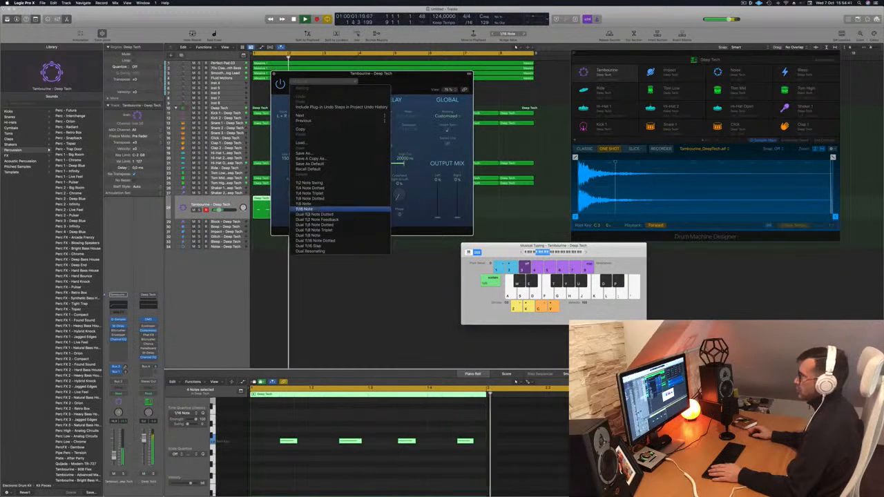
pyautogui.click(308, 211)
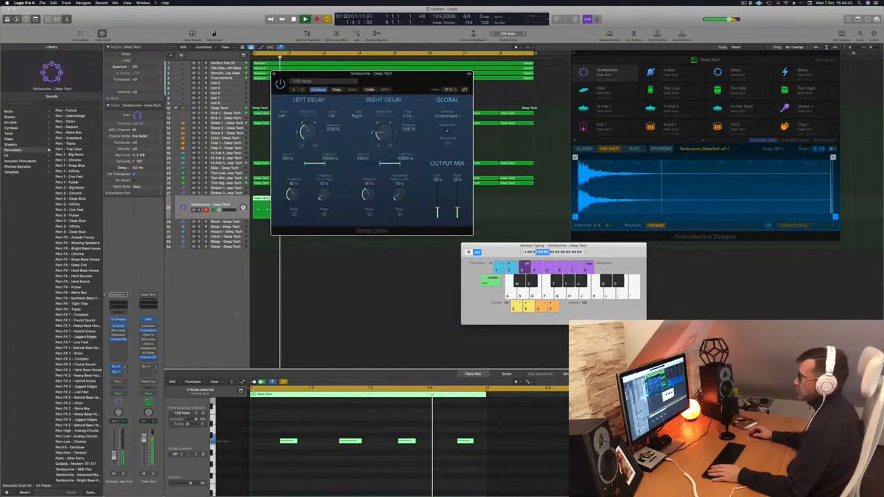
# - Audition the delay's 1/8 Note presets, return to 1/16 Note and set the output mix to 40% left and 35% right
pyautogui.click(311, 81)
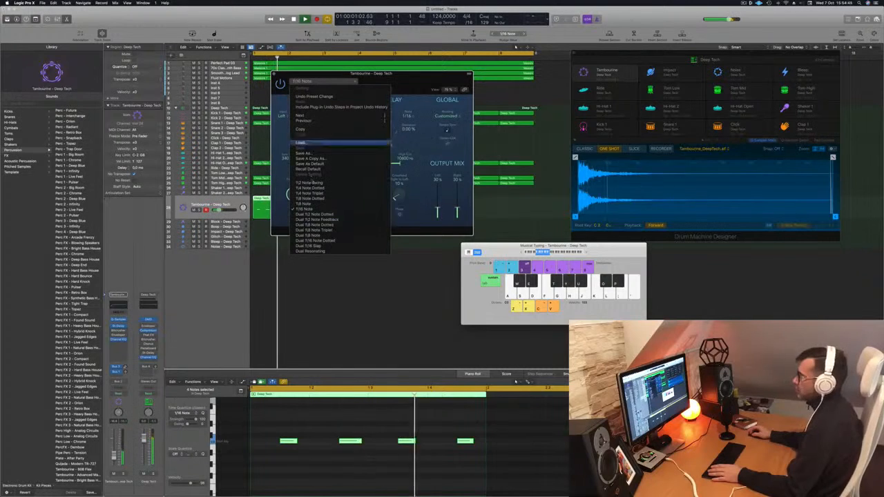
pyautogui.click(304, 204)
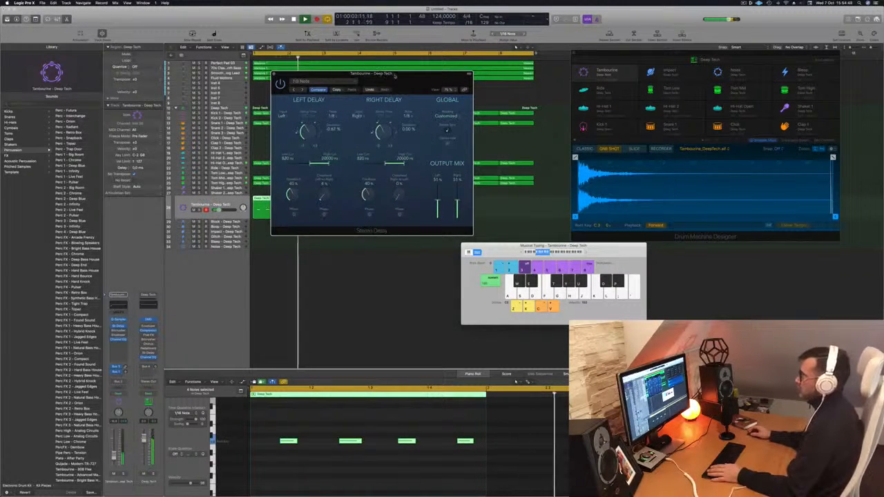
pyautogui.moveTo(393, 76); pyautogui.dragTo(373, 84)
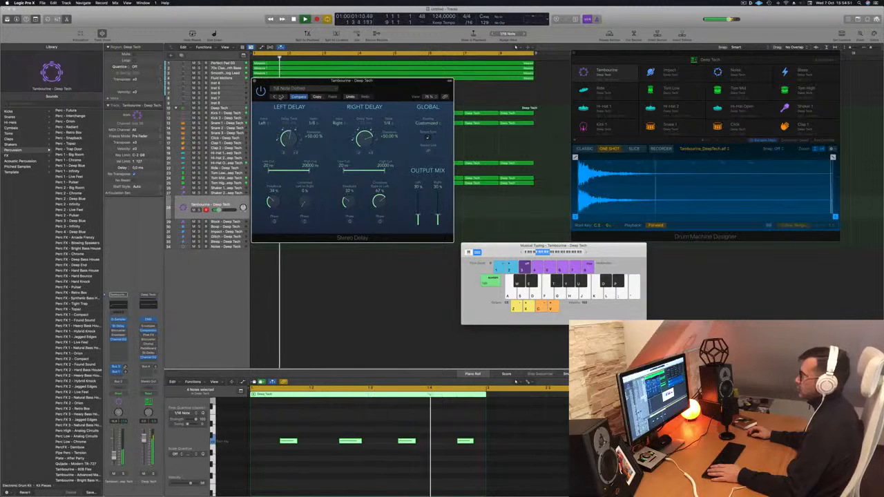
pyautogui.click(282, 97)
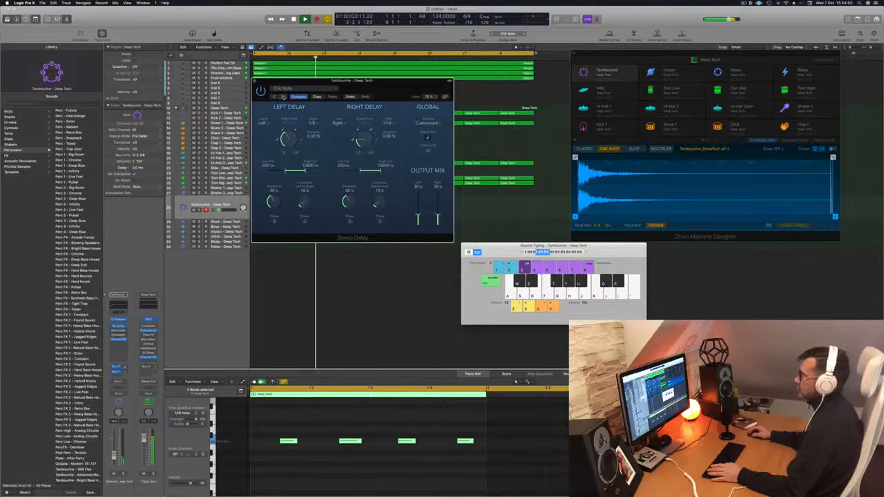
pyautogui.click(275, 96)
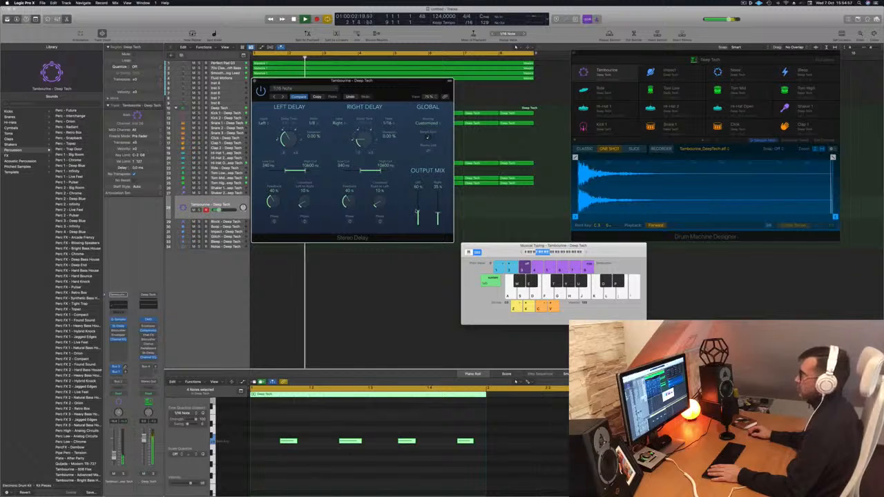
pyautogui.moveTo(388, 81); pyautogui.dragTo(530, 115)
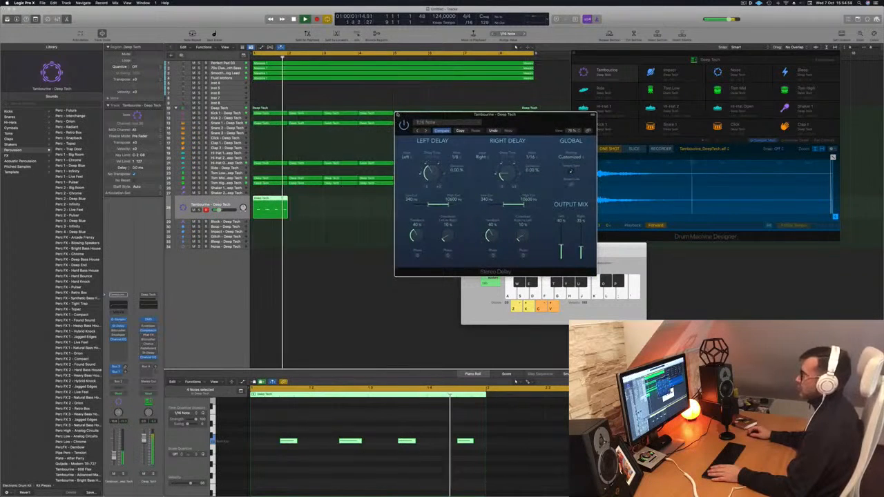
pyautogui.click(396, 115)
# - Copy the bar 1 Tambourine region across bars 2 to 8 and replay the loop from the start
pyautogui.moveTo(274, 207); pyautogui.dragTo(310, 207)
pyautogui.moveTo(345, 214); pyautogui.dragTo(483, 207)
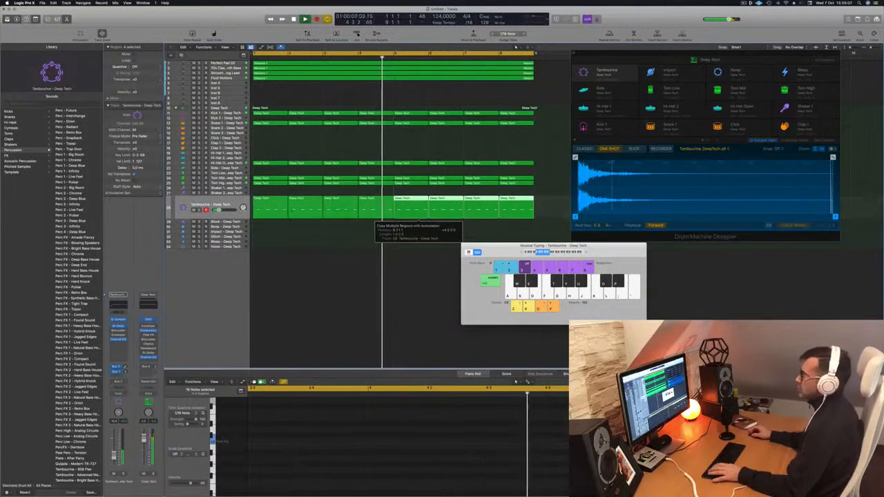
pyautogui.click(205, 205)
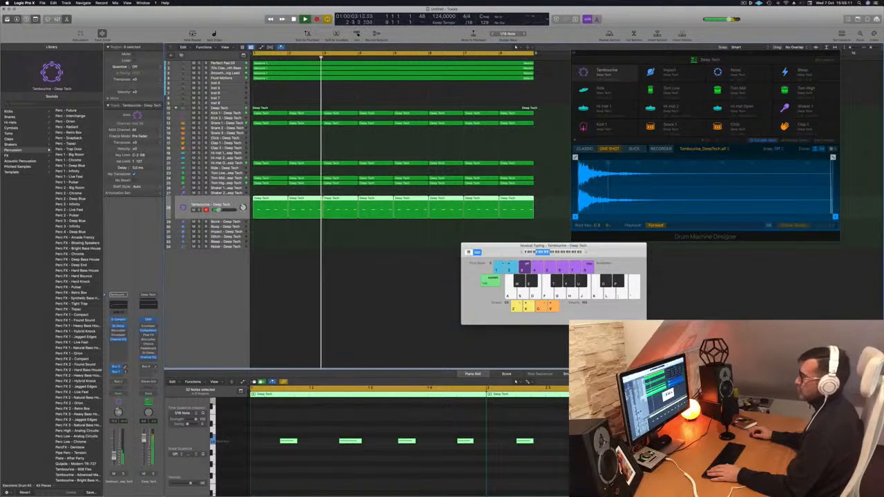
pyautogui.press('Return')
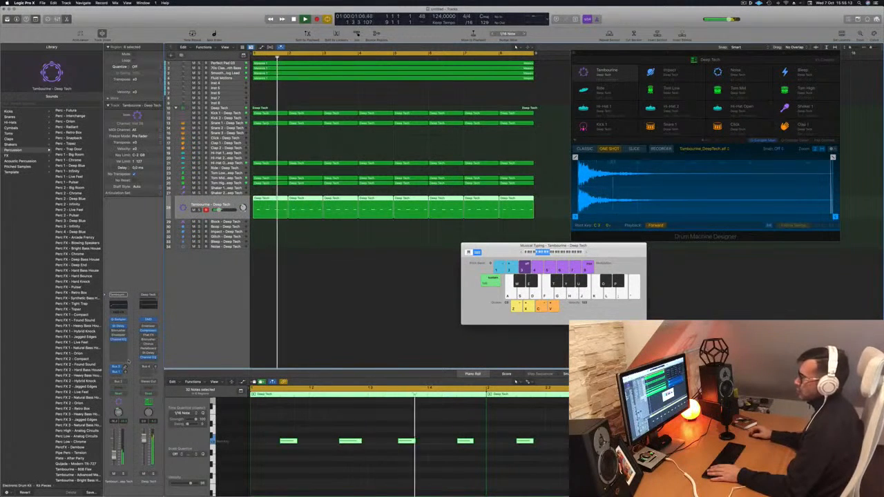
# - Set the Tambourine track's Stereo Delay output mix to 55% left and 40% right
pyautogui.click(118, 327)
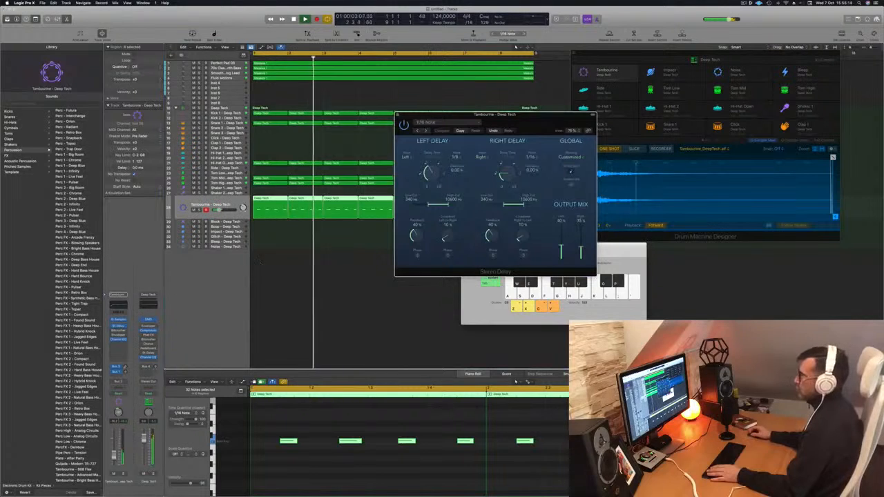
pyautogui.moveTo(581, 246); pyautogui.dragTo(581, 249)
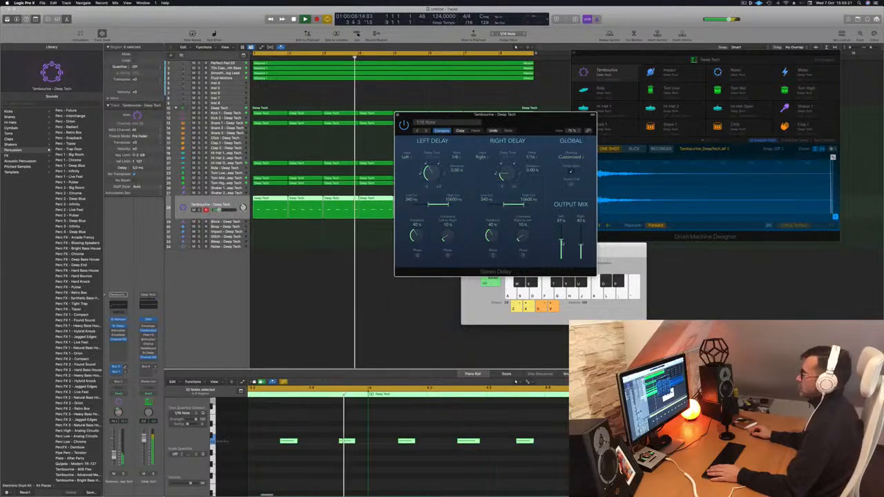
pyautogui.moveTo(561, 242); pyautogui.dragTo(562, 244)
pyautogui.moveTo(546, 115); pyautogui.dragTo(409, 152)
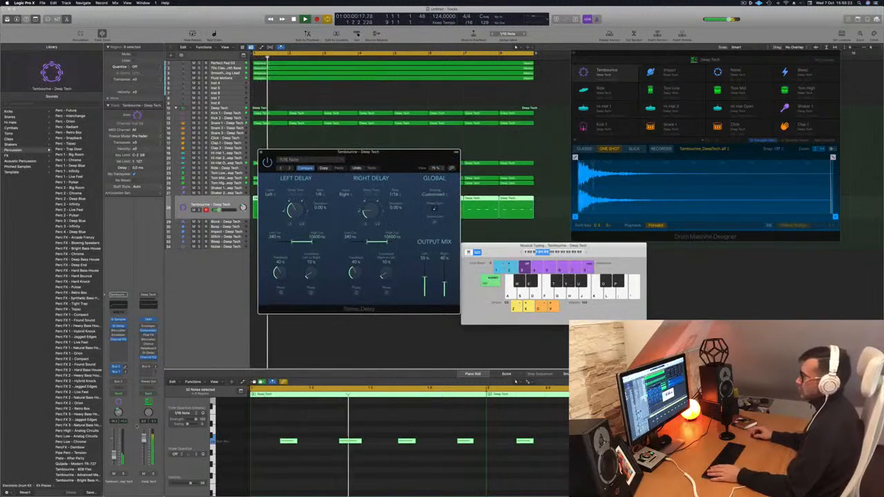
# - Close the Stereo Delay and fine-tune the Tambourine track's volume
pyautogui.click(220, 210)
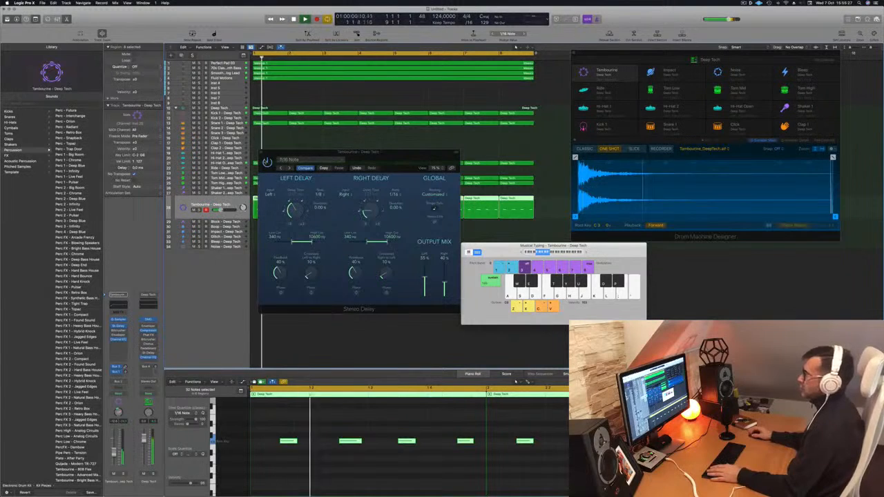
pyautogui.click(262, 153)
pyautogui.moveTo(221, 209); pyautogui.dragTo(220, 209)
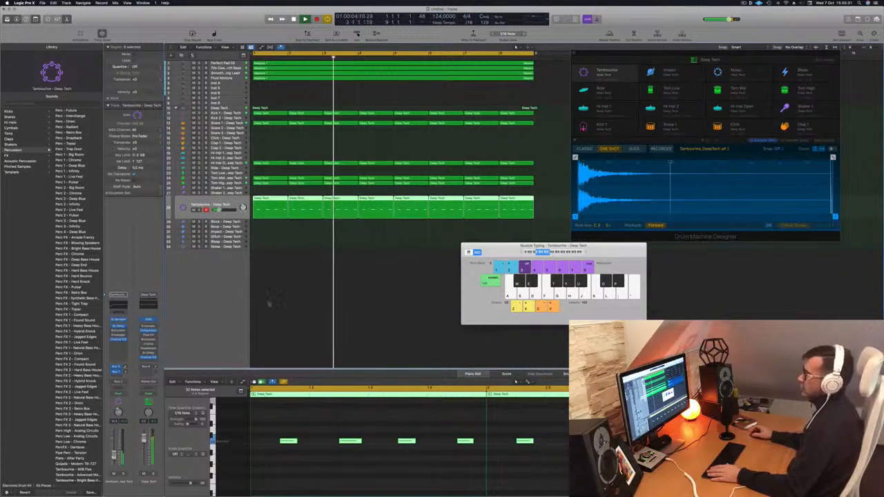
# - Try a copy of the bar 1 Tom High region on the Block track with its two notes transposed
pyautogui.click(263, 221)
pyautogui.moveTo(263, 183); pyautogui.dragTo(265, 226)
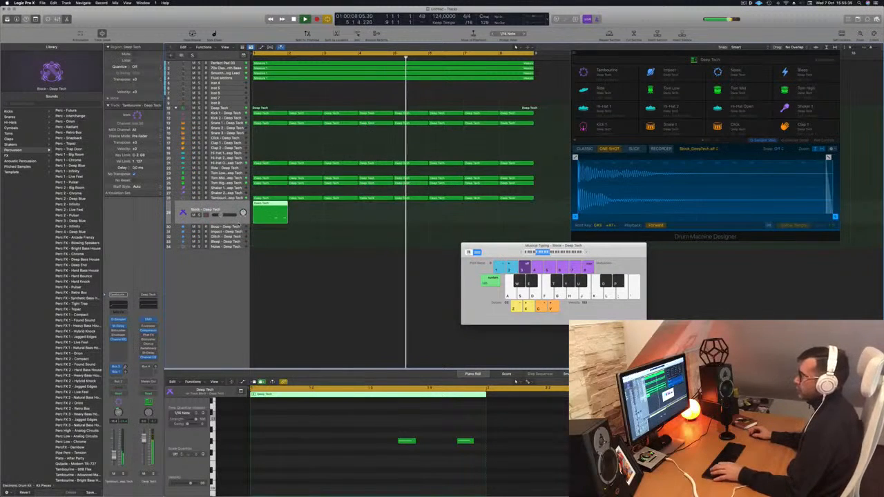
pyautogui.press('Return')
pyautogui.hscroll(-5, 357, 477)
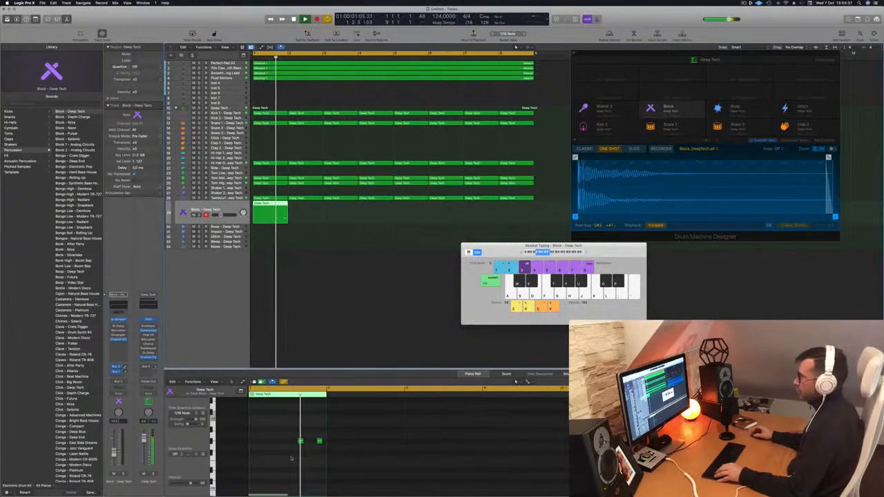
pyautogui.moveTo(276, 434); pyautogui.dragTo(342, 452)
pyautogui.press('space')
pyautogui.scroll(5, 293, 442)
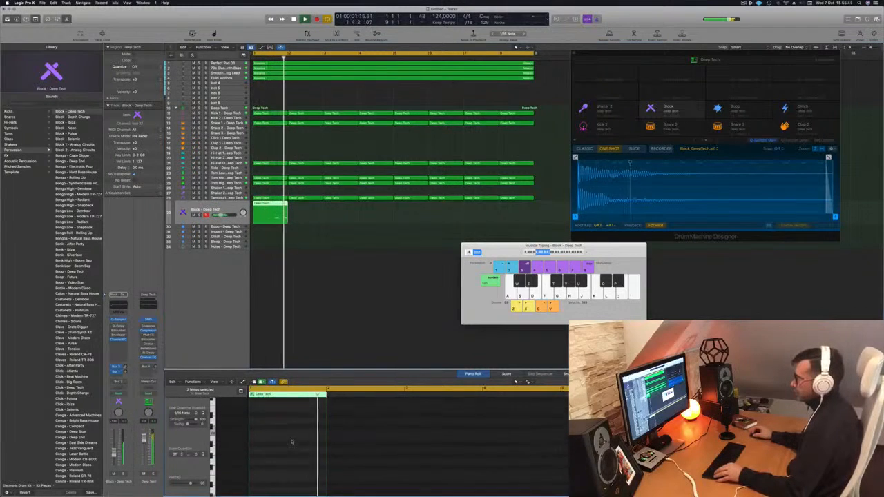
pyautogui.scroll(-4, 293, 446)
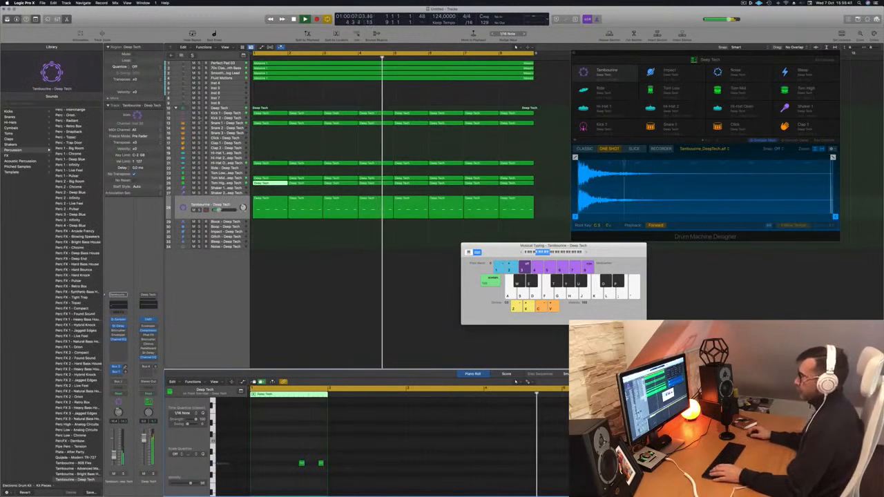
# - Select the Shaker 1 track and copy the bar 1 Tambourine region down to the Block track
pyautogui.press('Return')
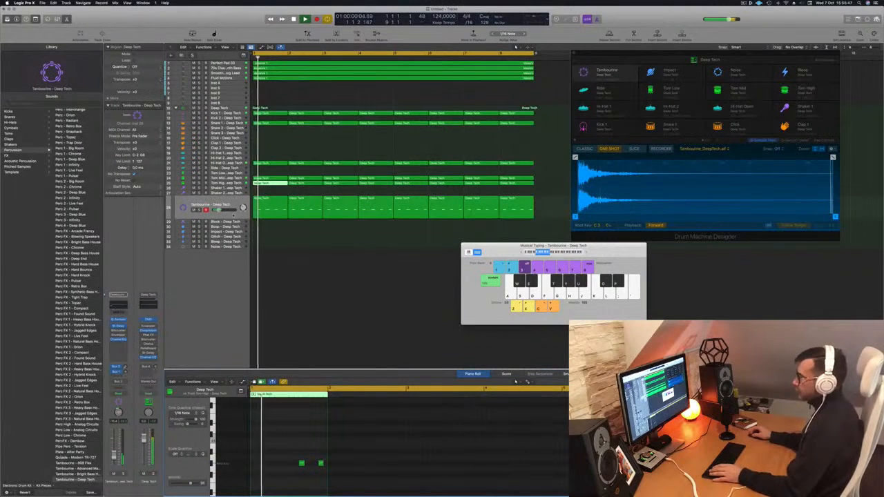
pyautogui.click(236, 189)
pyautogui.press('Return')
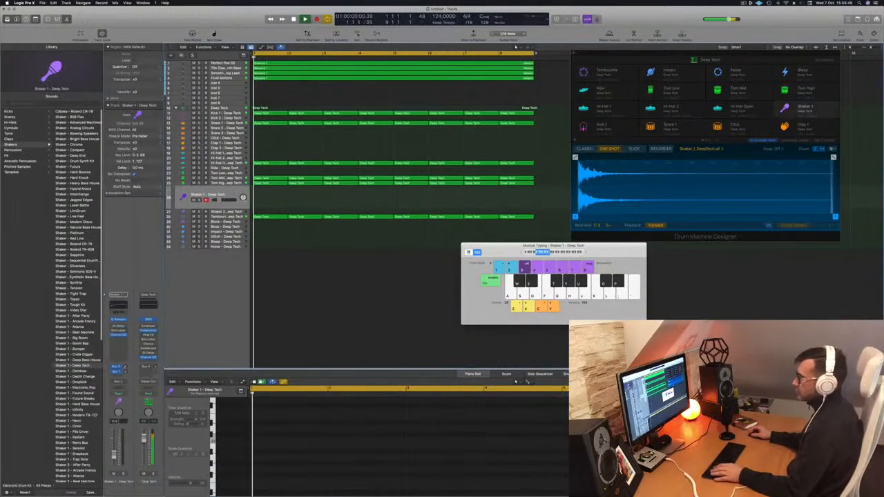
pyautogui.moveTo(263, 217); pyautogui.dragTo(263, 226)
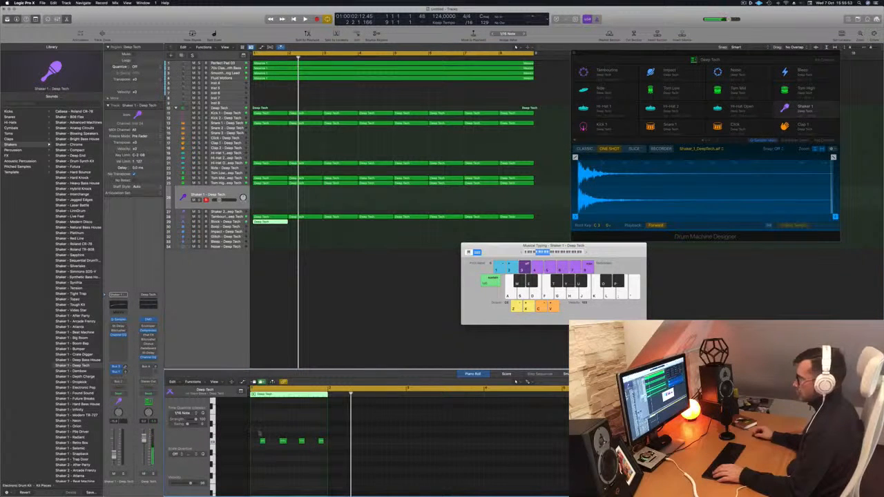
# - Transpose the four notes of the copied bar 1 region to the Block note lane and play the loop
pyautogui.moveTo(335, 458); pyautogui.dragTo(335, 457)
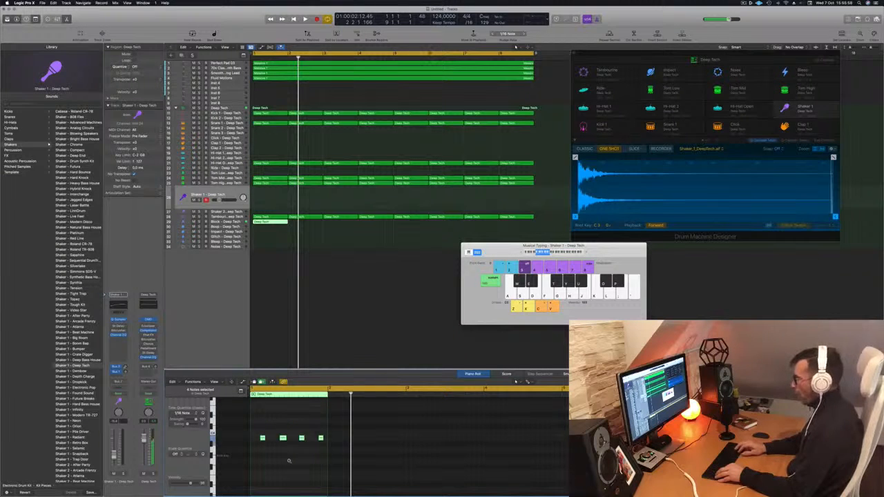
pyautogui.press('space')
pyautogui.press('space')
pyautogui.press('space')
pyautogui.scroll(1, 284, 464)
pyautogui.scroll(5, 283, 464)
pyautogui.press('space')
pyautogui.press('space')
pyautogui.moveTo(292, 442); pyautogui.dragTo(552, 464)
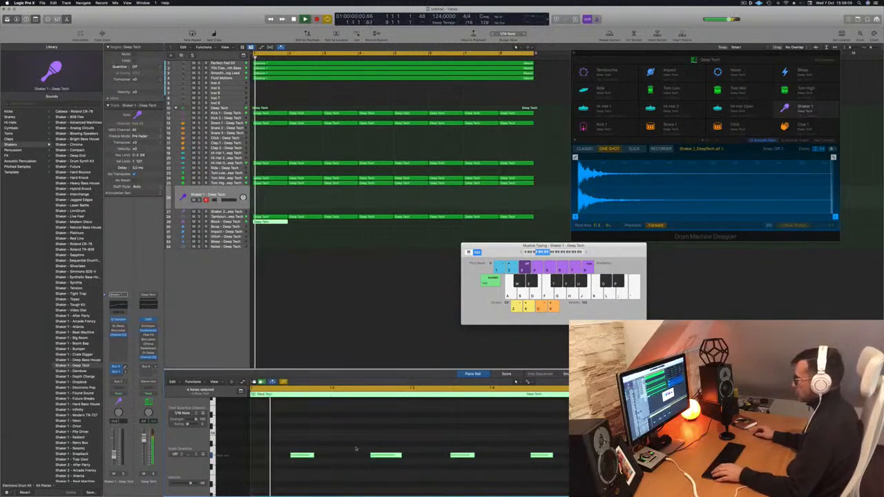
# - Move the four Block notes earlier so that the first one starts at position 1 1 1 1
pyautogui.moveTo(300, 456); pyautogui.dragTo(263, 459)
pyautogui.press('space')
pyautogui.press('space')
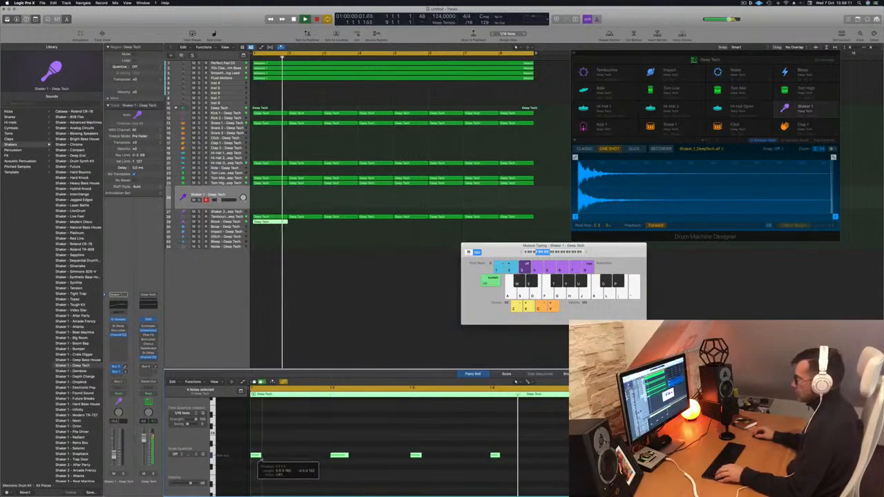
# - Try adding copies of the four Block notes slightly earlier than the originals, and undo the copy
pyautogui.moveTo(253, 455)
pyautogui.mouseDown()
pyautogui.moveTo(265, 457)
pyautogui.moveTo(257, 457)
pyautogui.mouseUp()
pyautogui.press('space')
pyautogui.press('space')
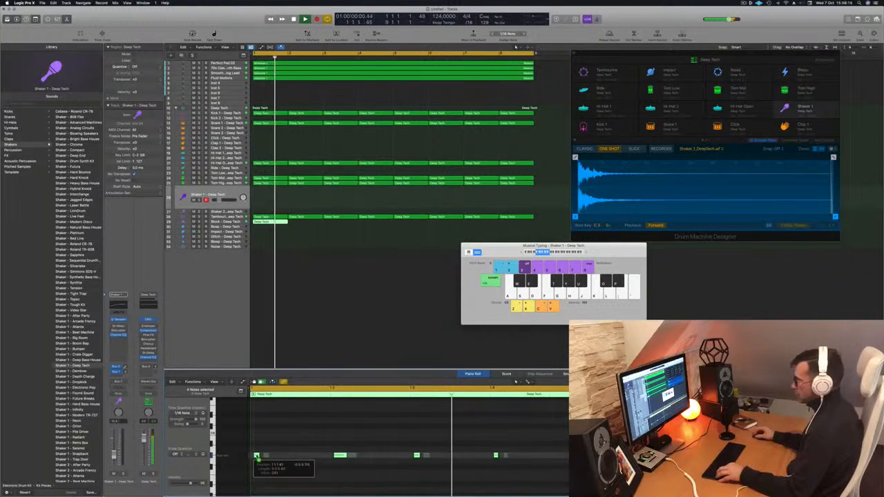
pyautogui.scroll(-1, 273, 456)
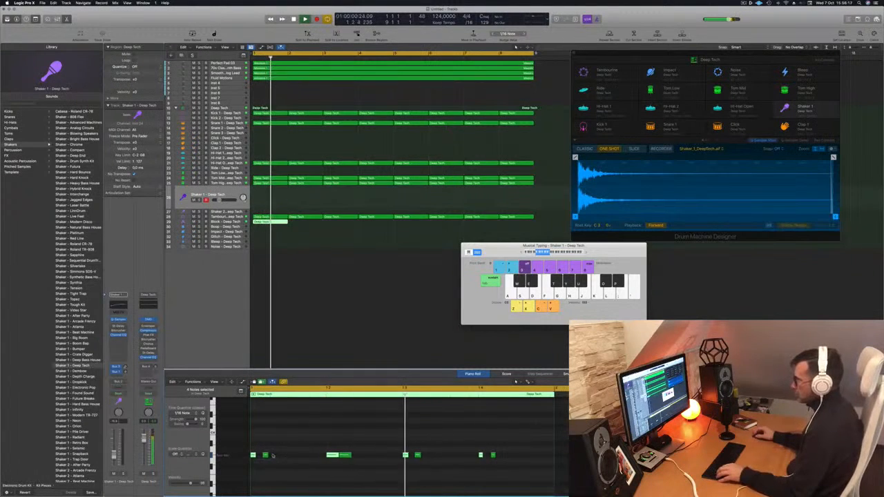
pyautogui.press('super+z')
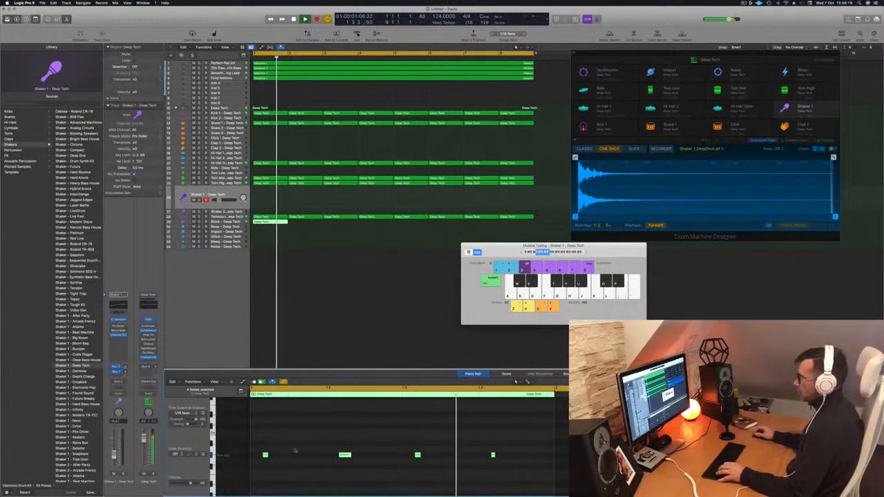
# - Duplicate the four Block notes onto the beats and shift the selected set later to form an even eighth-note pattern
pyautogui.moveTo(263, 455)
pyautogui.mouseDown()
pyautogui.moveTo(251, 457)
pyautogui.moveTo(265, 457)
pyautogui.mouseUp()
pyautogui.scroll(-2, 268, 456)
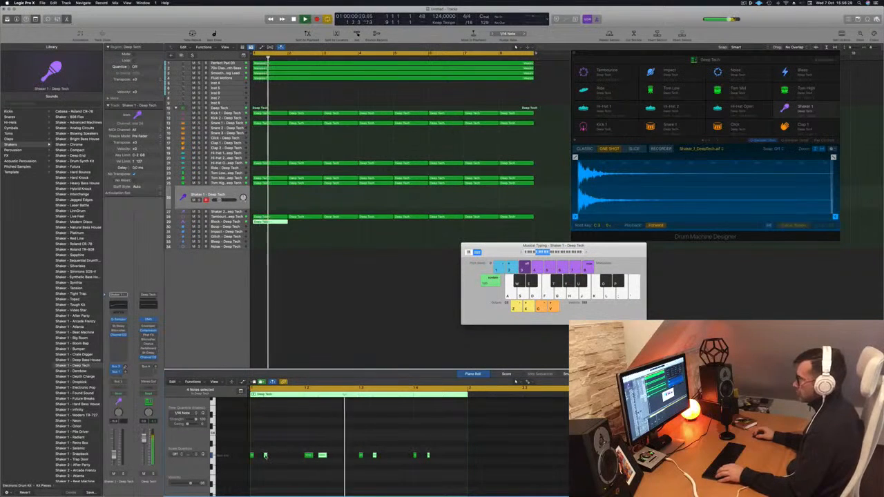
pyautogui.moveTo(270, 457); pyautogui.dragTo(283, 458)
pyautogui.scroll(-2, 283, 457)
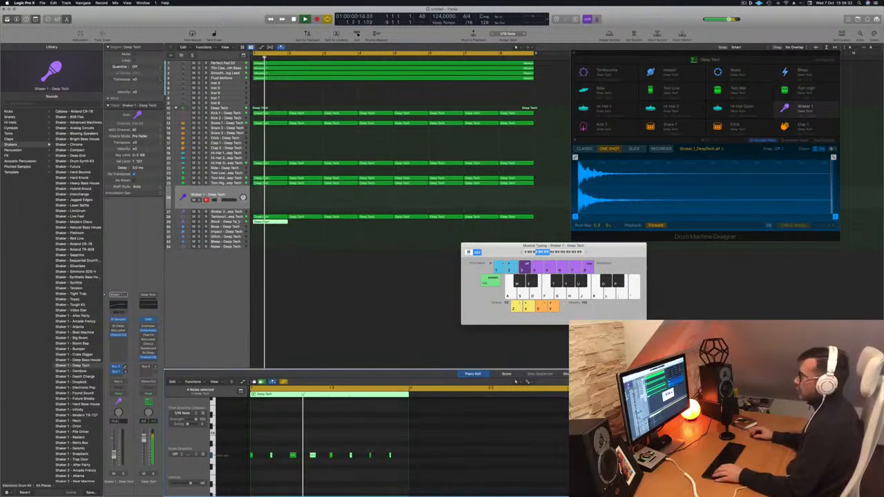
# - Load the Dual 1/8 Note Dotted preset in the Block track's Stereo Delay and lower its output mix to 17% left and 20% right
pyautogui.click(238, 223)
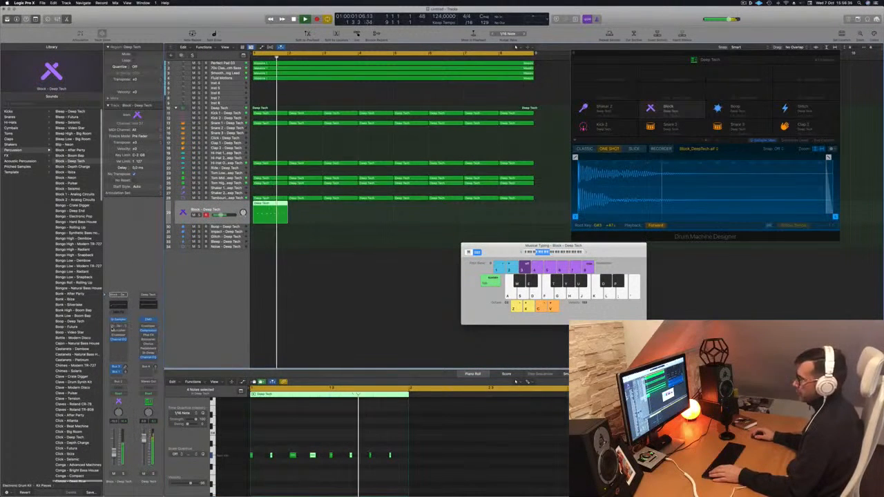
pyautogui.click(120, 327)
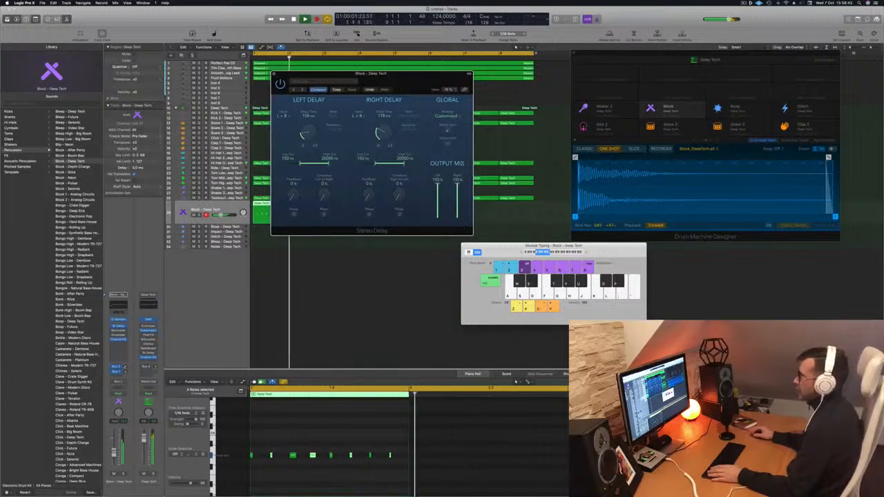
pyautogui.moveTo(405, 81); pyautogui.dragTo(512, 101)
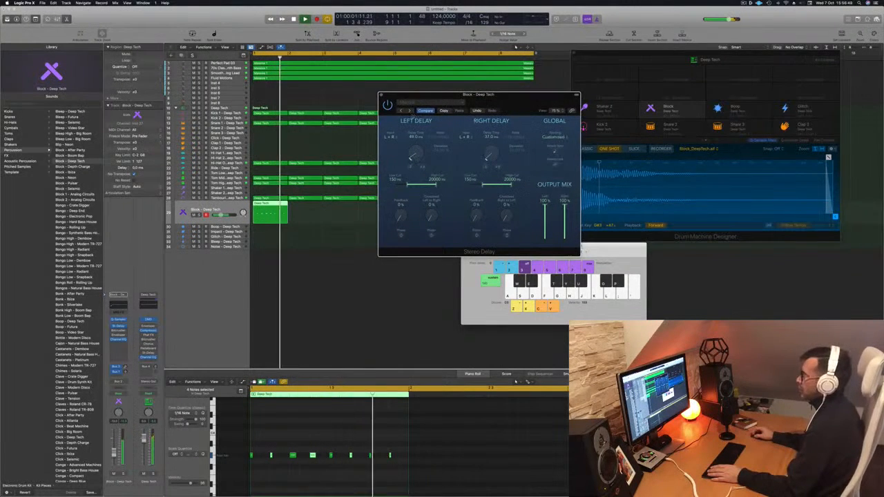
pyautogui.click(401, 112)
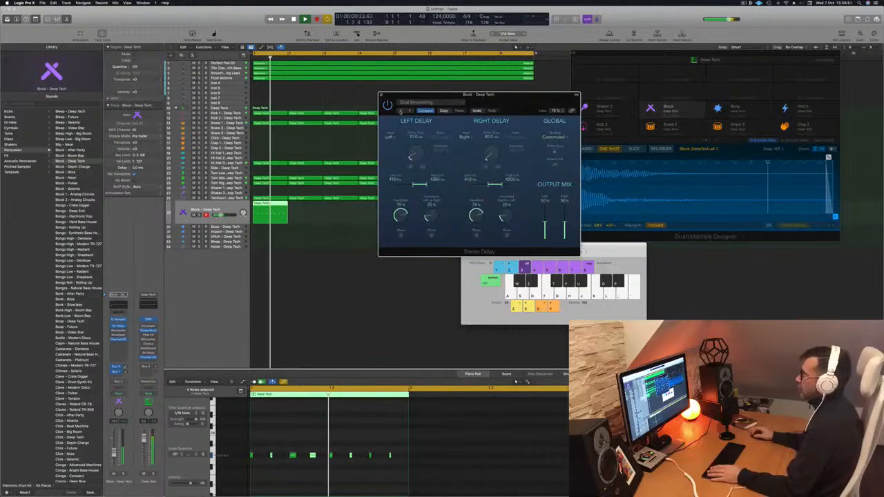
pyautogui.click(400, 112)
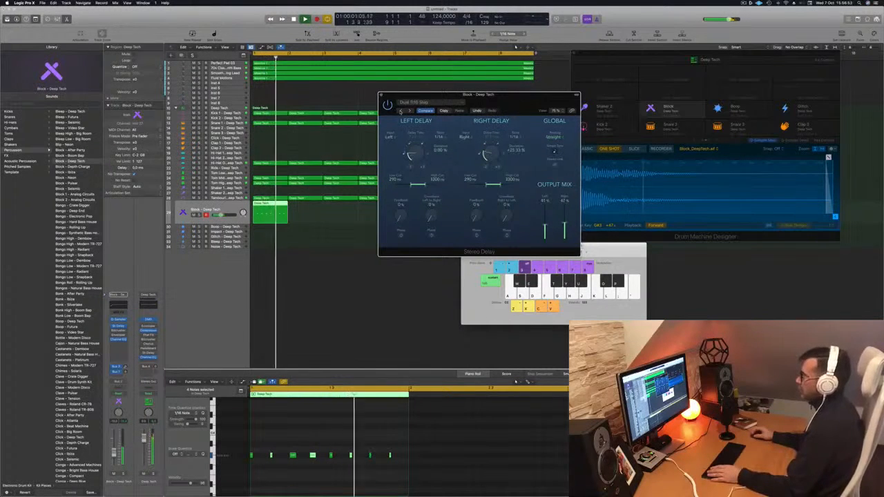
pyautogui.moveTo(505, 95); pyautogui.dragTo(471, 92)
pyautogui.click(366, 109)
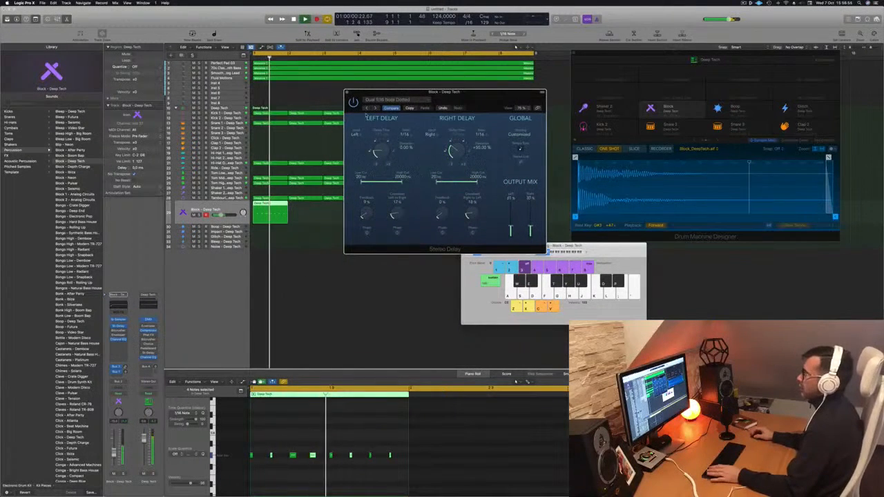
pyautogui.click(366, 110)
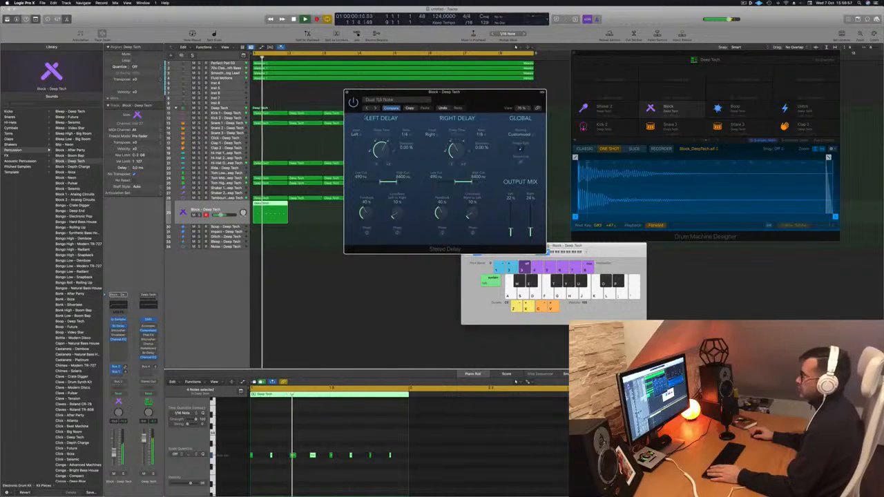
pyautogui.click(366, 108)
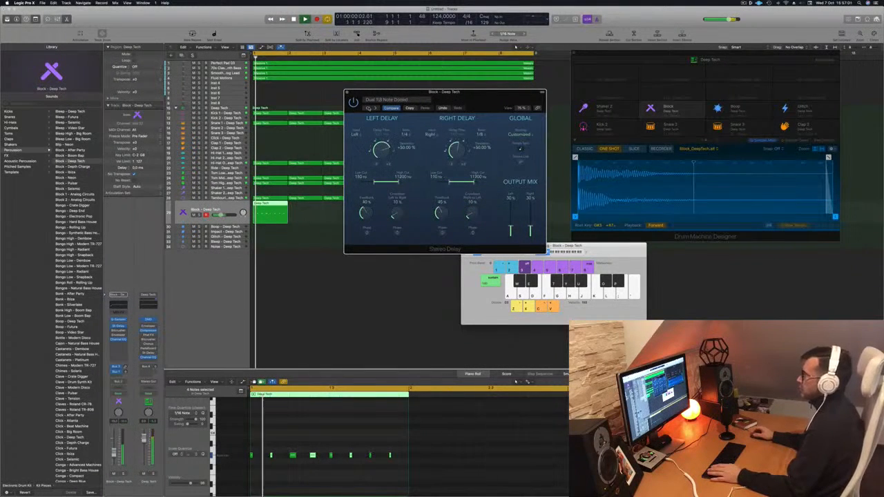
pyautogui.moveTo(475, 102); pyautogui.dragTo(434, 110)
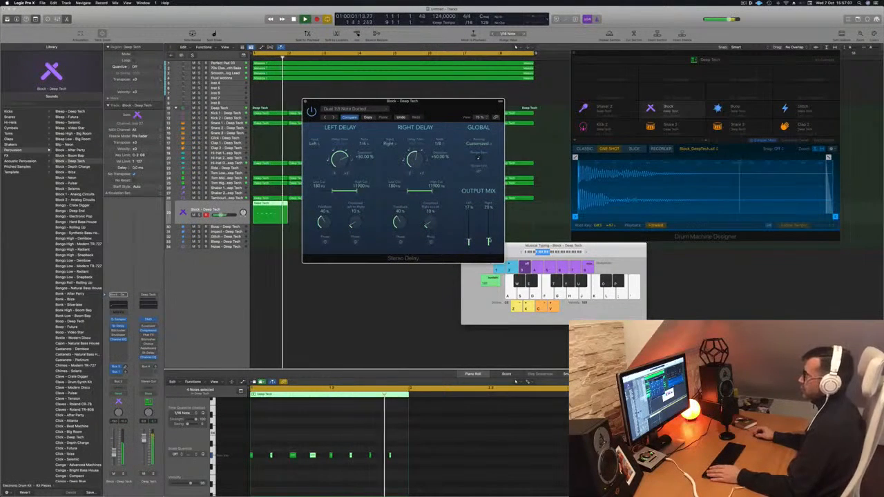
pyautogui.click(305, 102)
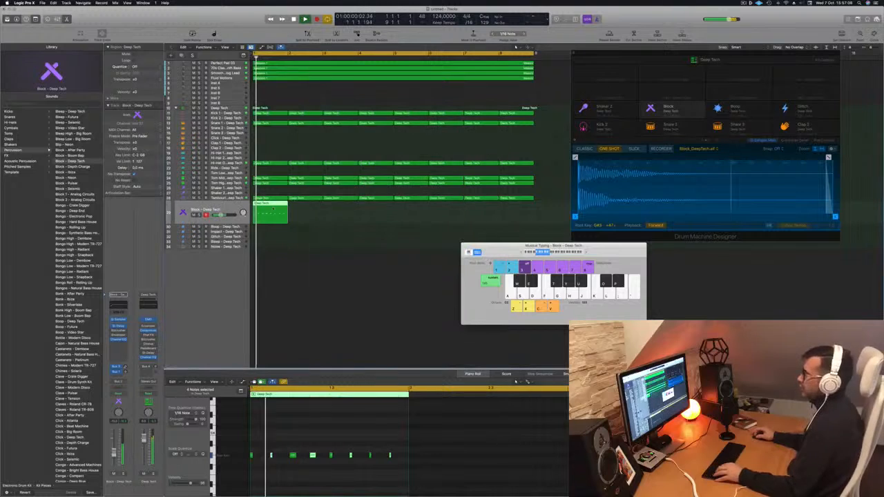
# - Copy the one-bar Block region repeatedly so the pattern fills bars 1 to 8, clear the region selection and move Musical Typing aside
pyautogui.moveTo(273, 212); pyautogui.dragTo(332, 213)
pyautogui.moveTo(273, 205); pyautogui.dragTo(413, 210)
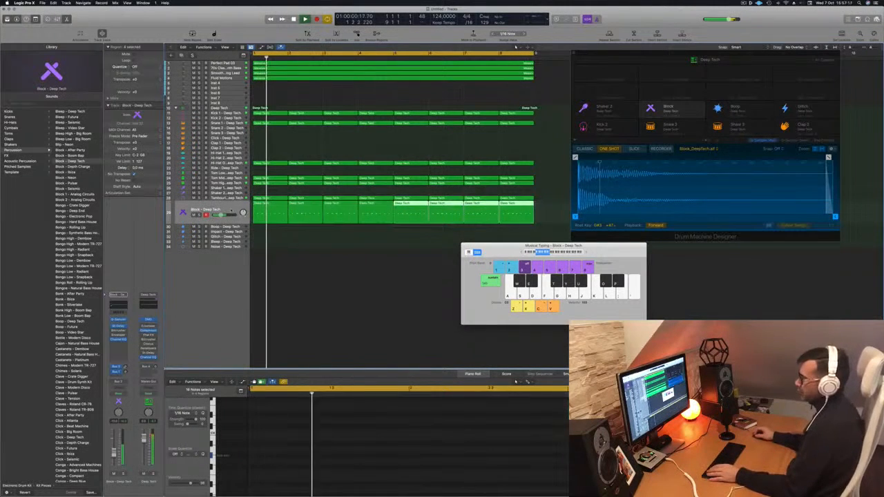
pyautogui.click(206, 209)
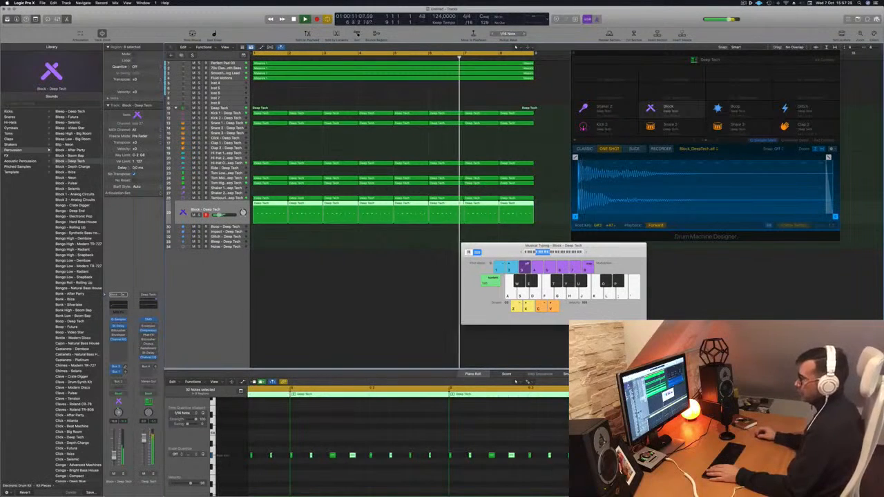
pyautogui.click(348, 187)
pyautogui.moveTo(514, 246); pyautogui.dragTo(483, 256)
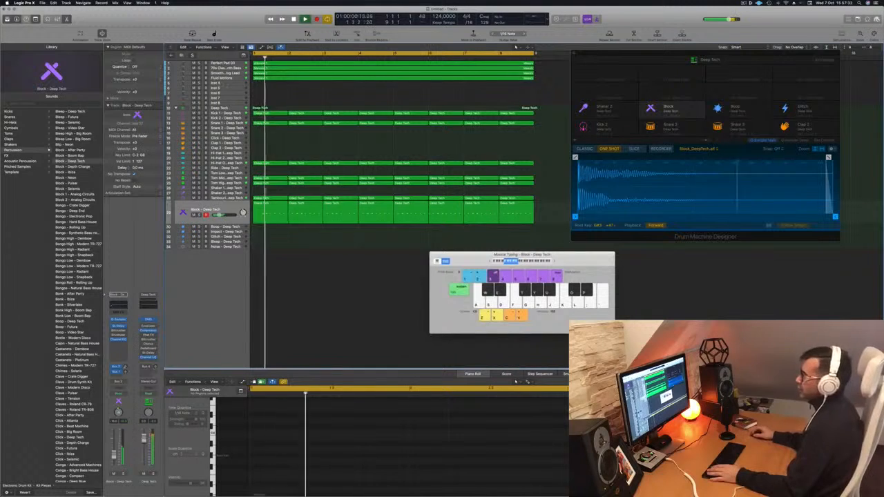
# - Duplicate the Perfect Pad 03 track with its instrument settings but without its region
pyautogui.click(218, 78)
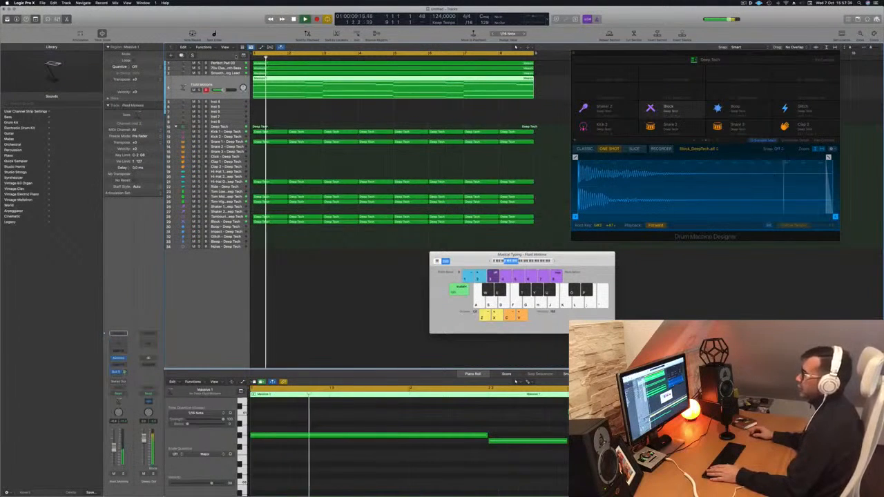
pyautogui.click(217, 63)
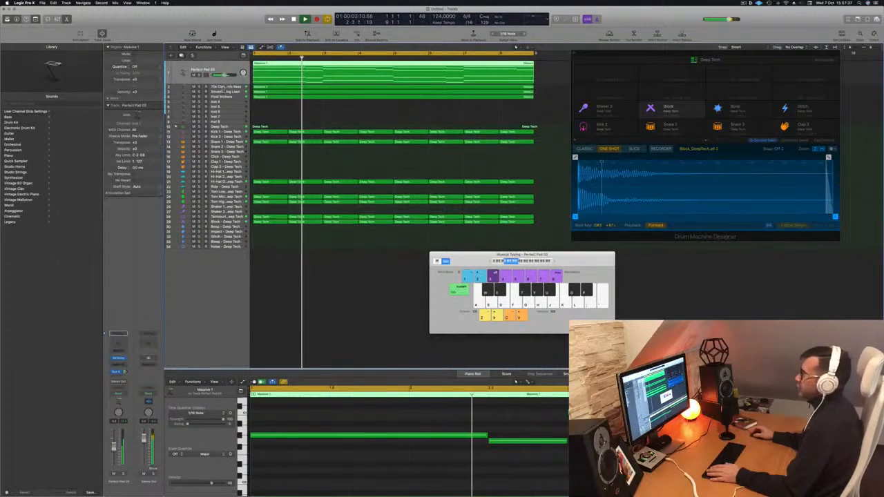
pyautogui.press('super+d')
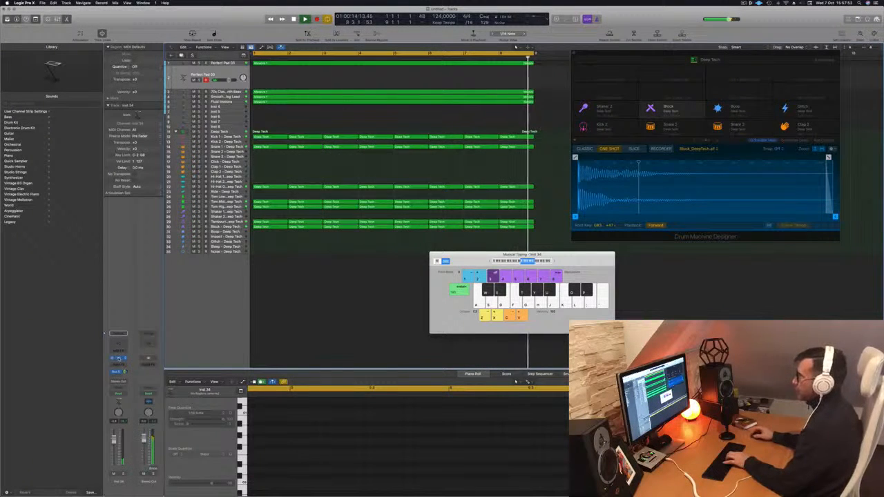
# - Open Alchemy on the duplicated pad track and arrange its window and the Musical Typing keyboard clear of the track list
pyautogui.click(119, 358)
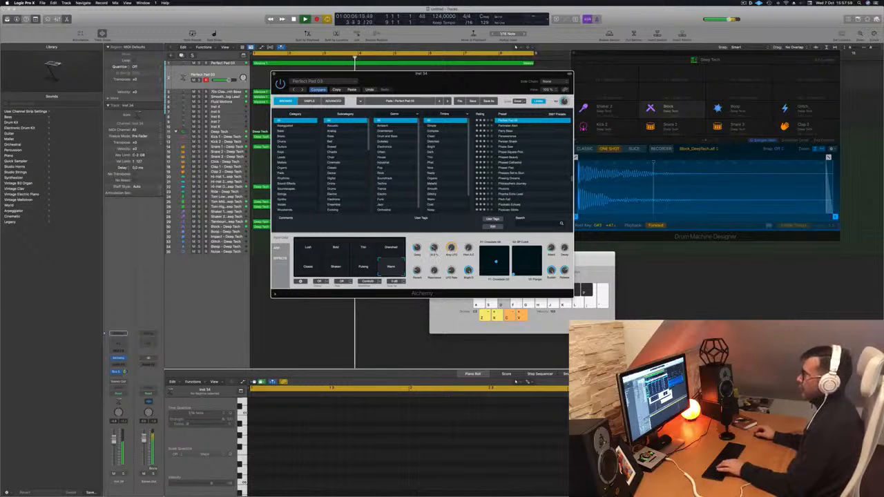
pyautogui.moveTo(387, 74); pyautogui.dragTo(584, 147)
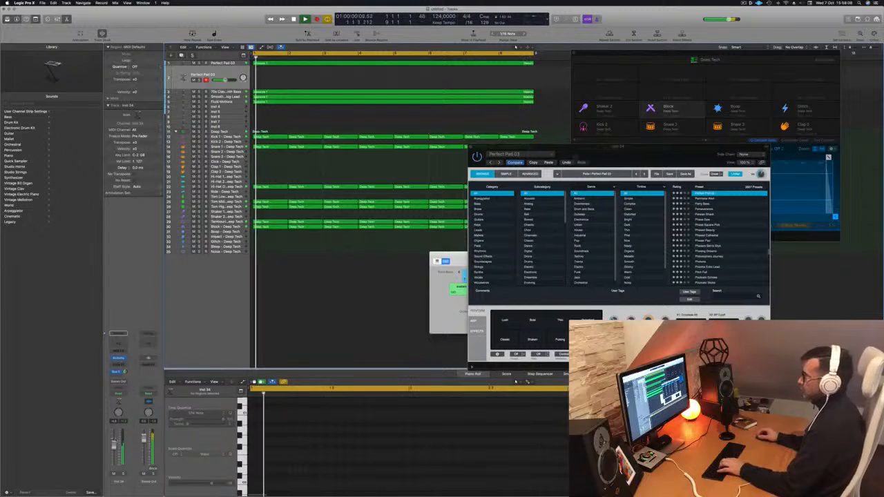
pyautogui.moveTo(553, 147); pyautogui.dragTo(679, 196)
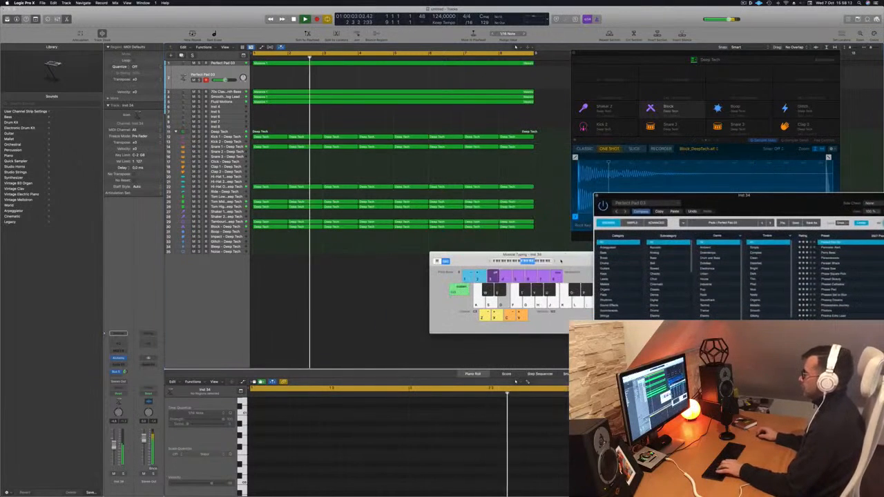
pyautogui.click(487, 261)
pyautogui.press('g')
pyautogui.moveTo(643, 196); pyautogui.dragTo(552, 102)
pyautogui.moveTo(473, 257); pyautogui.dragTo(399, 214)
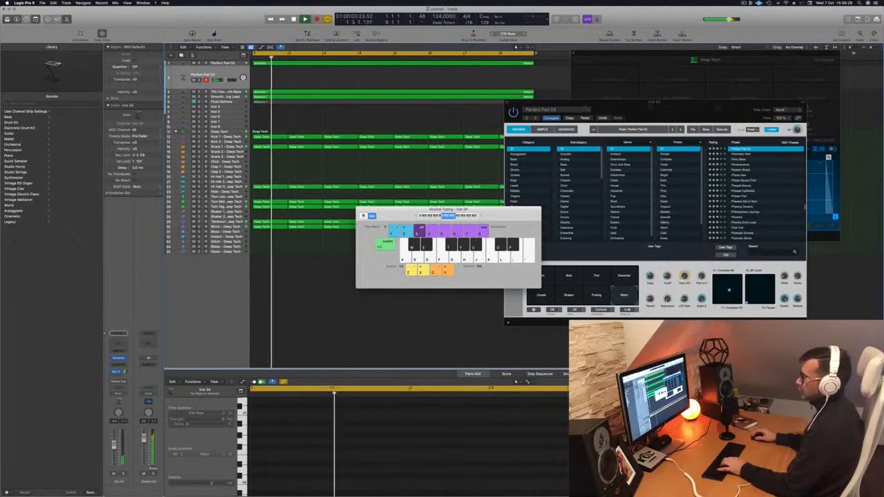
# - Mute the Fluid Motions track and try out melody notes on the duplicated pad track over the playing loop
pyautogui.click(230, 101)
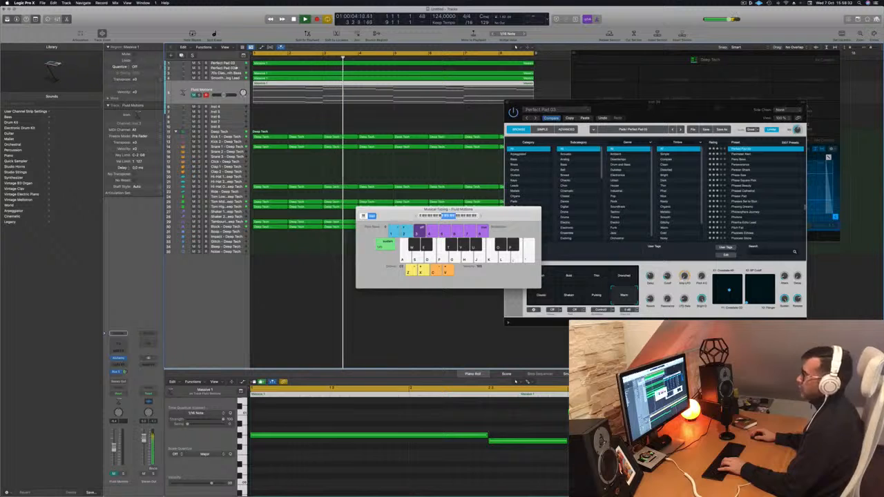
pyautogui.click(237, 69)
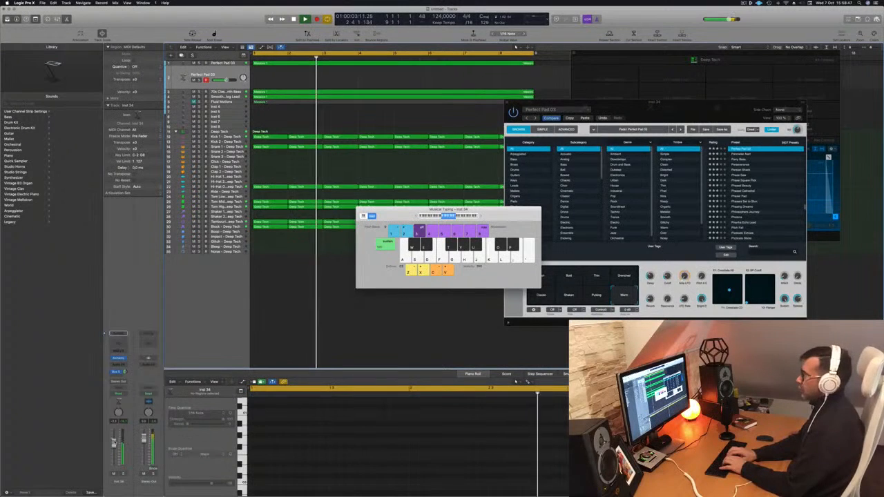
pyautogui.press('g')
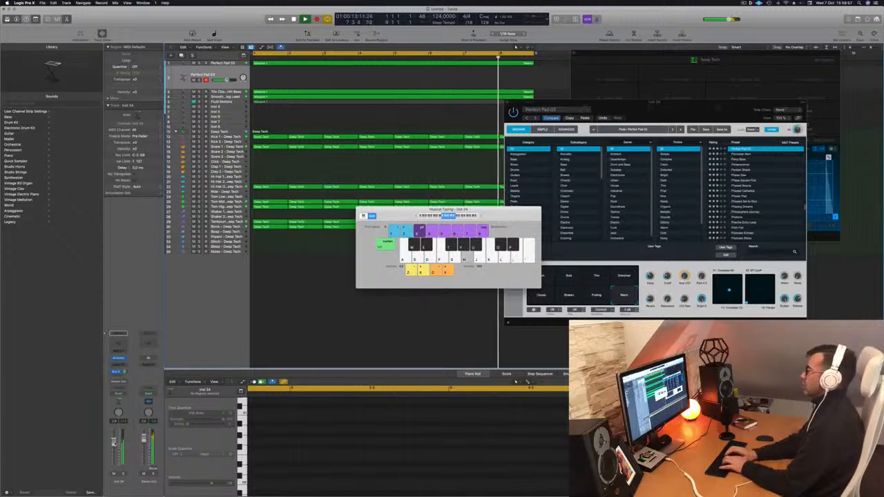
pyautogui.press(';')
pyautogui.press('l')
pyautogui.press('k')
pyautogui.press('h')
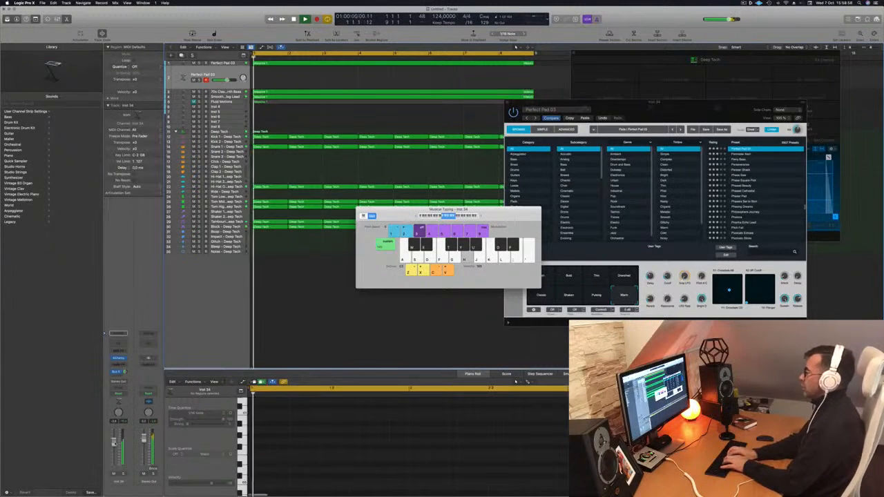
# - Rehearse more melody notes on the duplicated pad track and adjust Alchemy's Cutoff control
pyautogui.press('g')
pyautogui.press('f')
pyautogui.press('k')
pyautogui.press('h')
pyautogui.press('j')
pyautogui.click(668, 277)
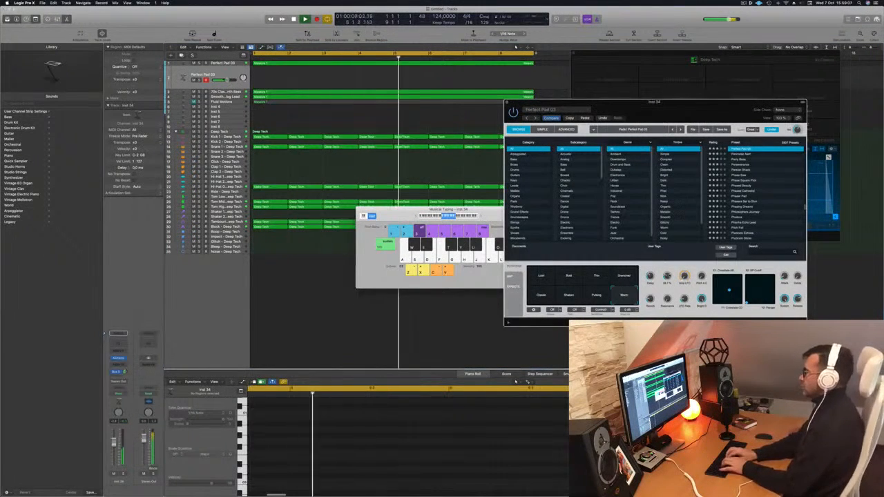
pyautogui.press('h')
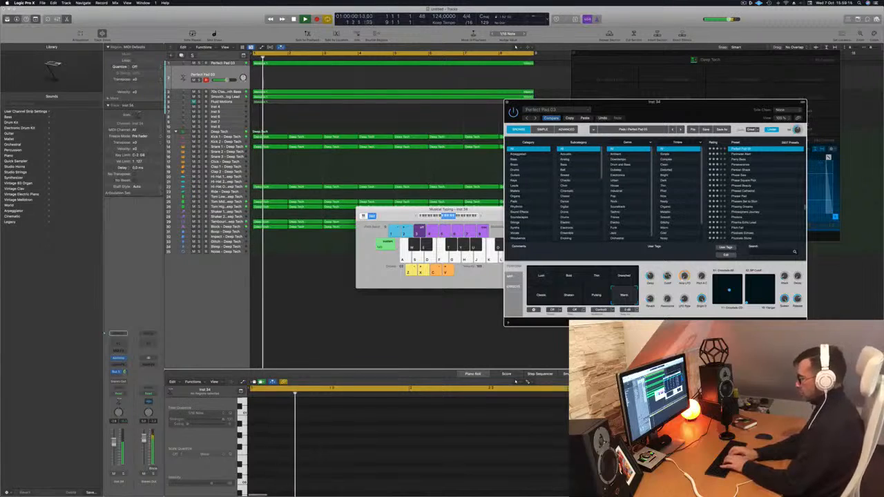
# - Record a melody take on the duplicated pad track starting at bar 3
pyautogui.press('r')
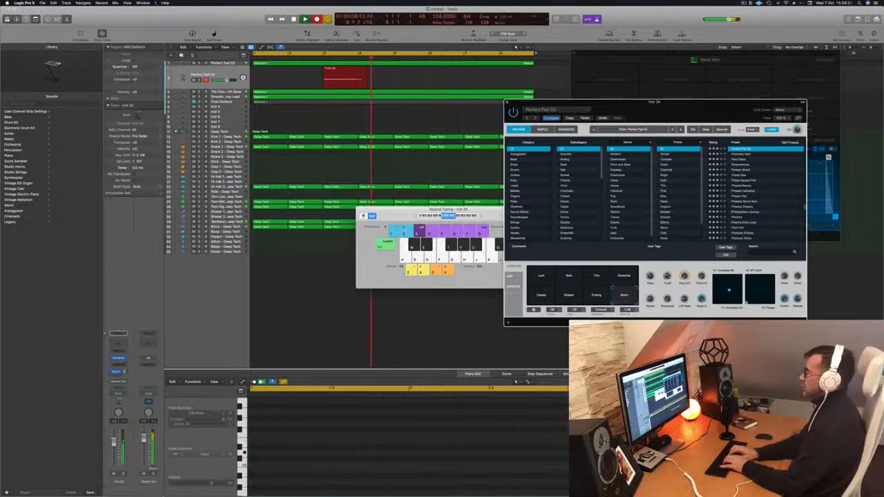
pyautogui.press('g')
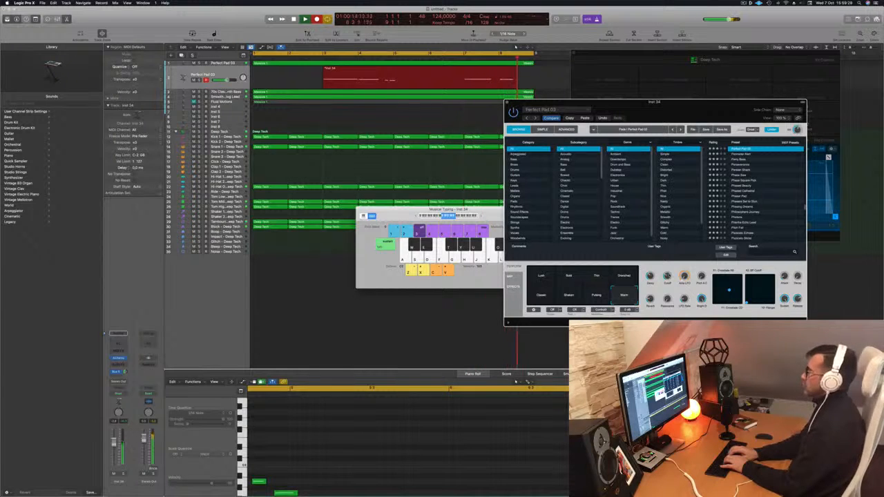
pyautogui.press('j')
pyautogui.press('h')
pyautogui.press('g')
pyautogui.press('j')
pyautogui.press('g')
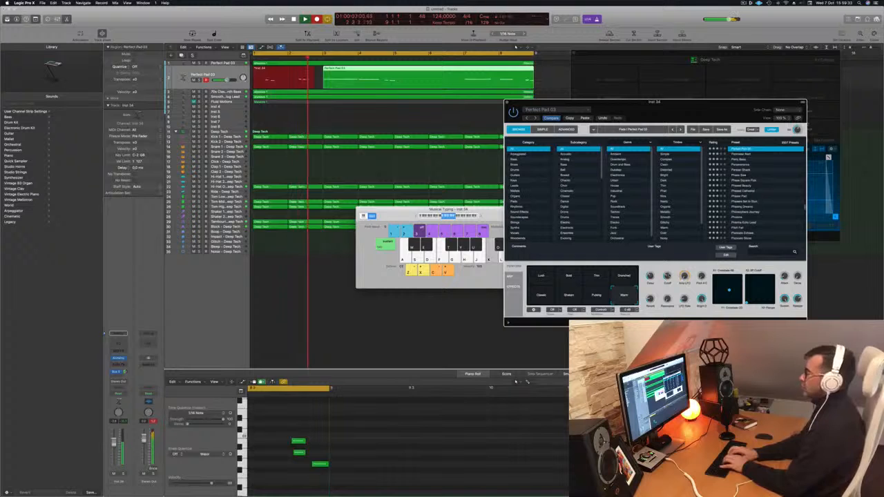
# - Stop recording and delete both recorded melody regions from the duplicated pad track
pyautogui.press('space')
pyautogui.press('Delete')
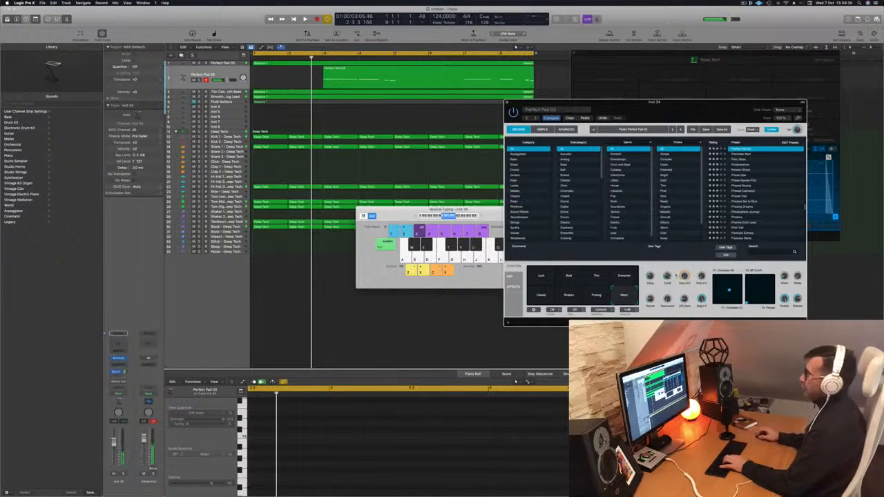
pyautogui.click(448, 80)
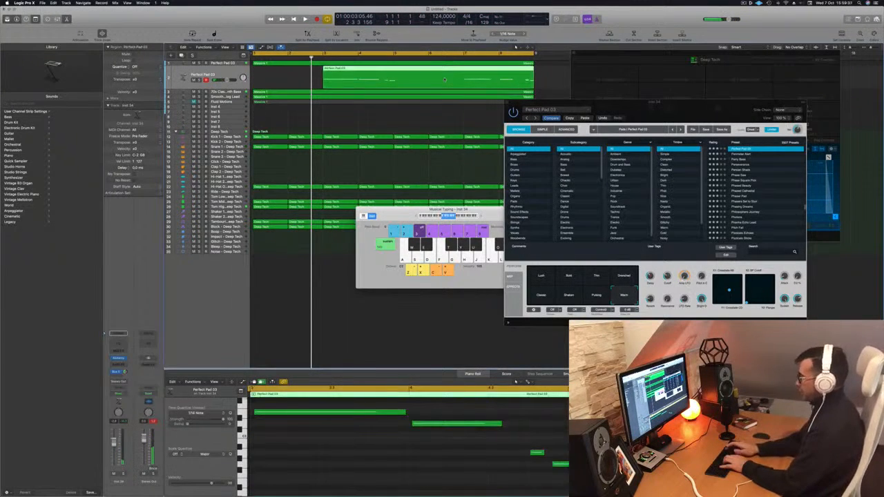
pyautogui.press('Delete')
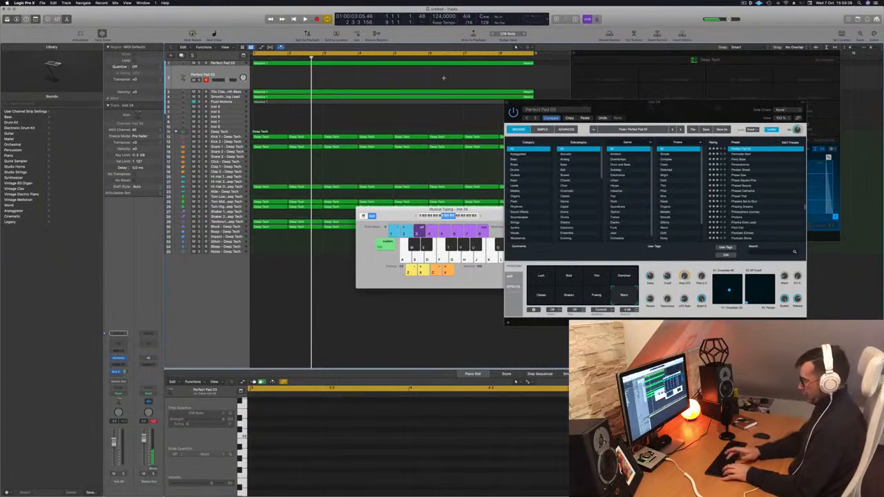
# - Repeat all regions for another eight bars from bar 9, extend the cycle range over the copies and start playback
pyautogui.press('super+z')
pyautogui.scroll(-5, 444, 79)
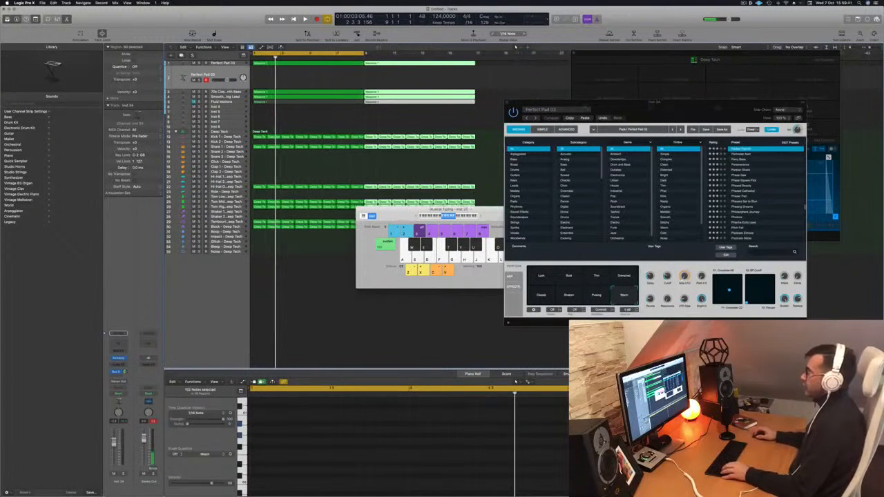
pyautogui.moveTo(360, 53); pyautogui.dragTo(463, 61)
pyautogui.press('space')
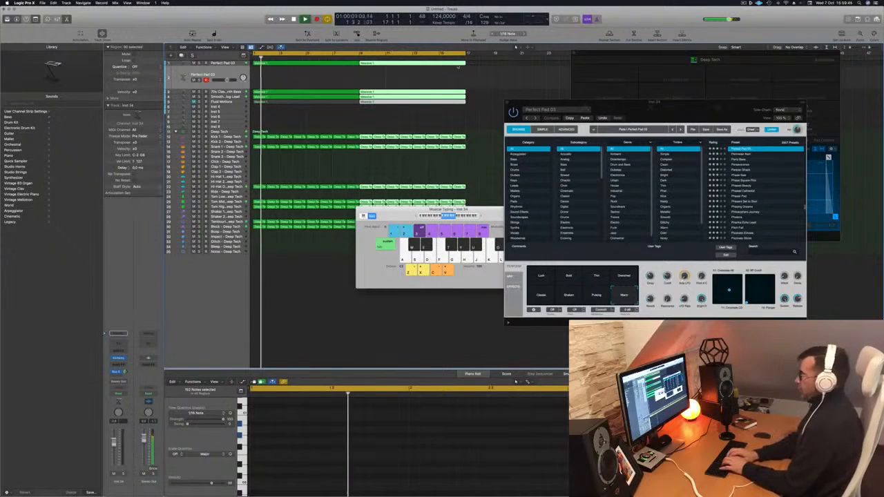
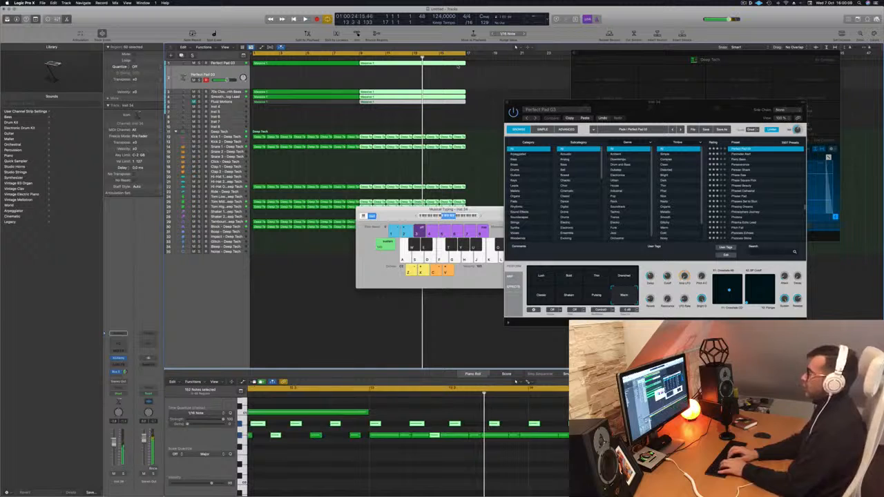
# - Record a melody take on the duplicated pad track from bar 1, playing a short descending phrase repeatedly, and stop recording
pyautogui.press('space')
pyautogui.click(493, 74)
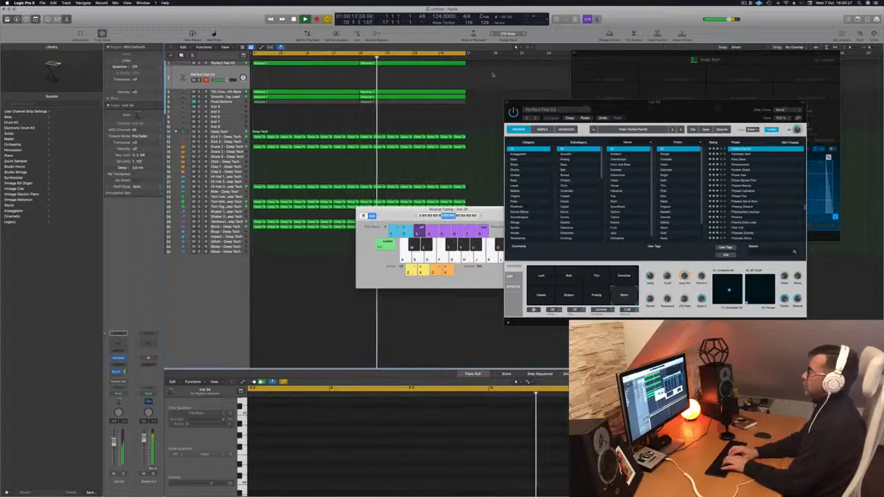
pyautogui.press('r')
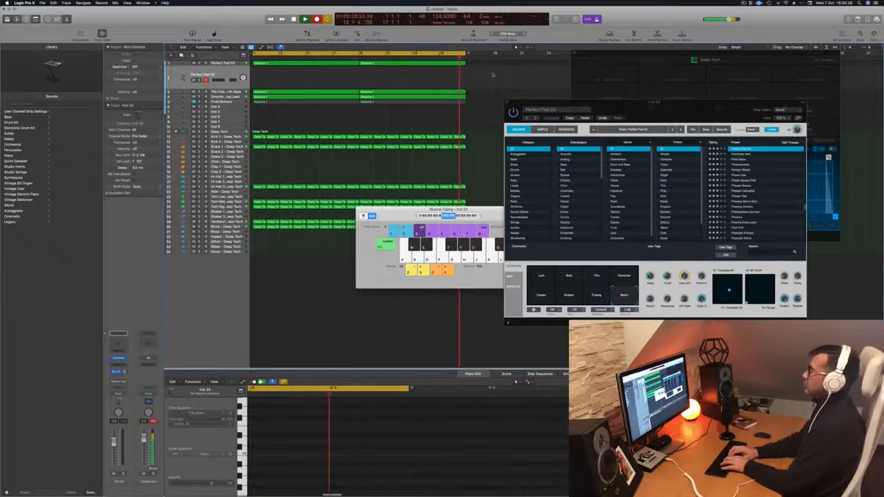
pyautogui.press('f')
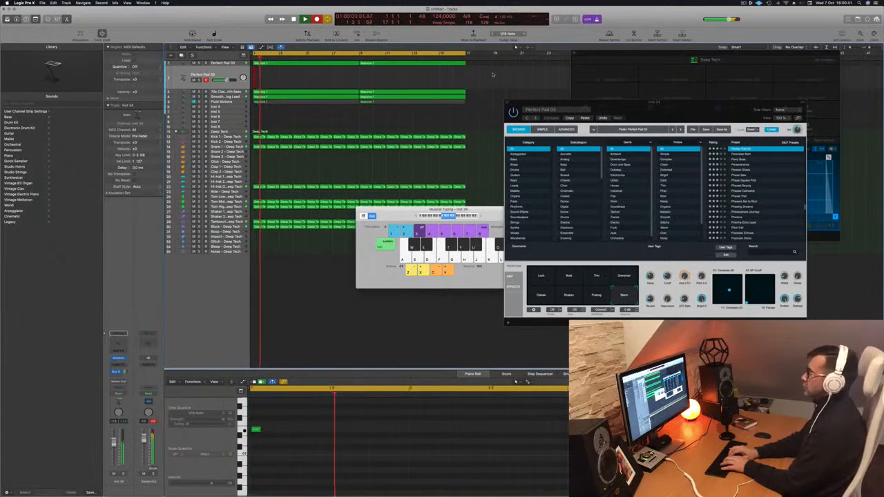
pyautogui.press('s')
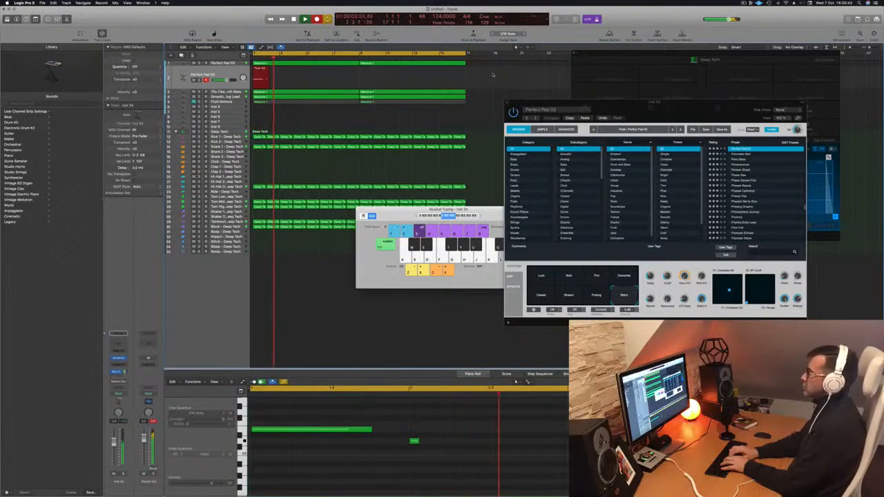
pyautogui.press('h')
pyautogui.press('g')
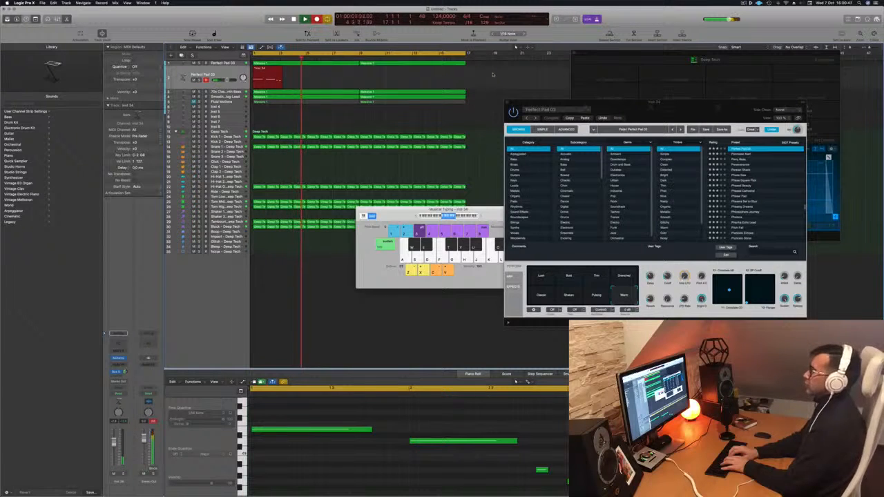
pyautogui.press('f')
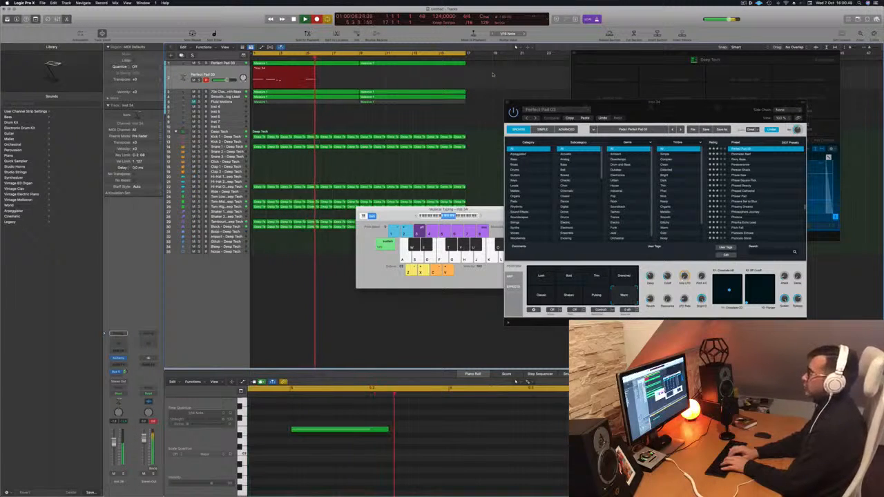
pyautogui.press('s')
pyautogui.press('h')
pyautogui.press('g')
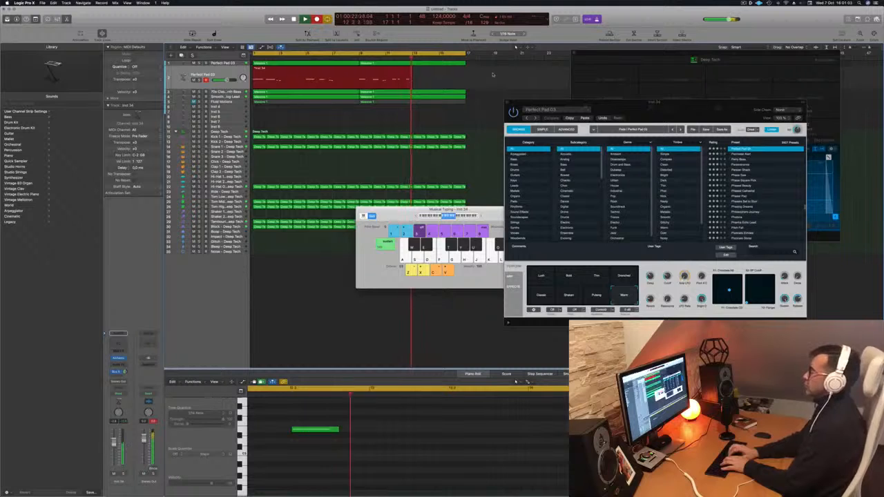
pyautogui.press('space')
# - Quantize all notes of the recorded melody region to 1/16 notes during playback
pyautogui.press('space')
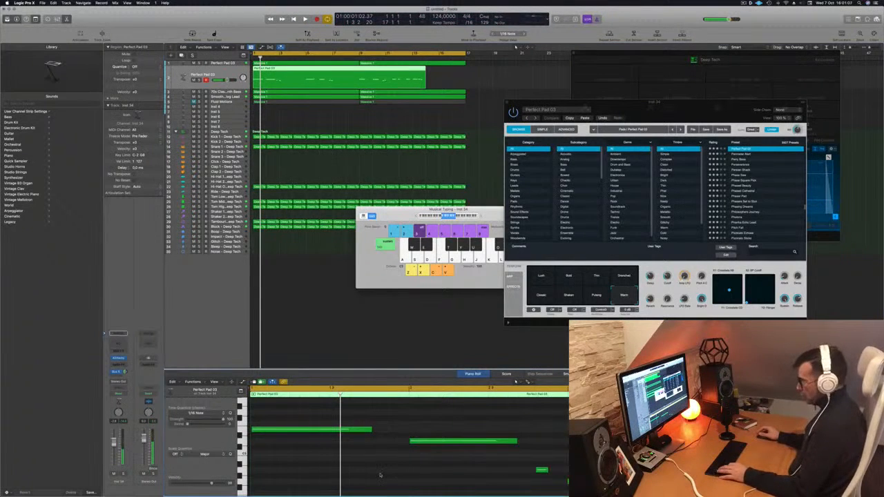
pyautogui.press('super+a')
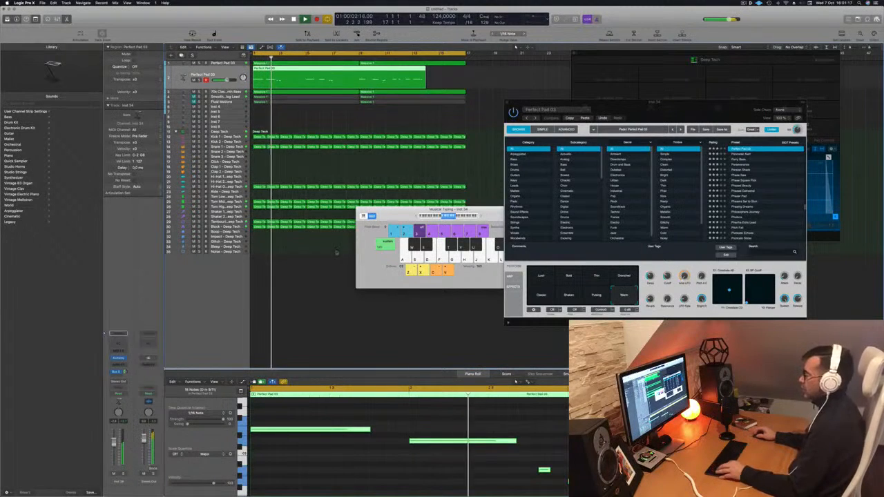
# - Cut the first four bars off the melody region, move the remainder to bar 1 and play from the start
pyautogui.scroll(-2, 344, 312)
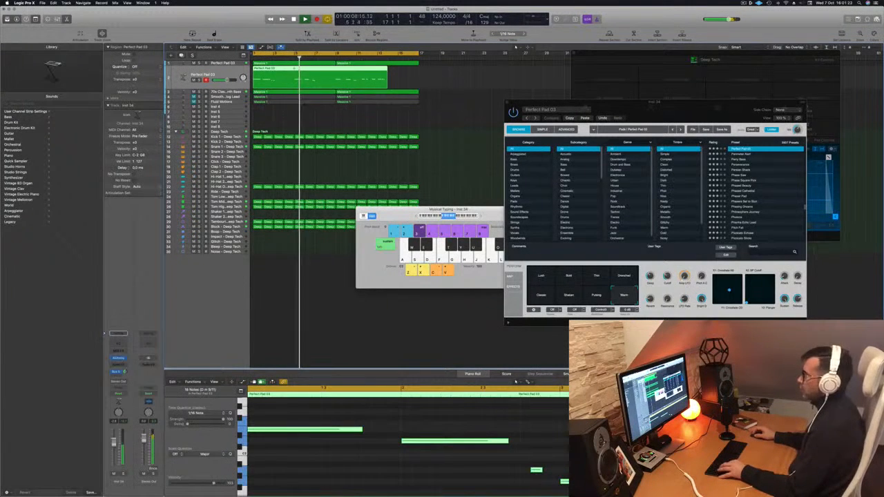
pyautogui.keyDown('super'); pyautogui.doubleClick(294, 69); pyautogui.keyUp('super')
pyautogui.click(270, 70)
pyautogui.press('BackSpace')
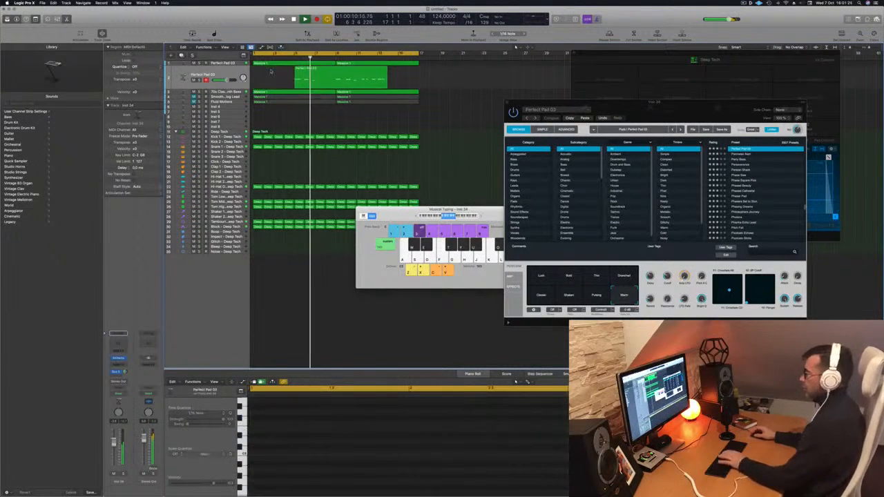
pyautogui.moveTo(353, 73); pyautogui.dragTo(312, 72)
pyautogui.press('space')
pyautogui.press('Return')
pyautogui.press('space')
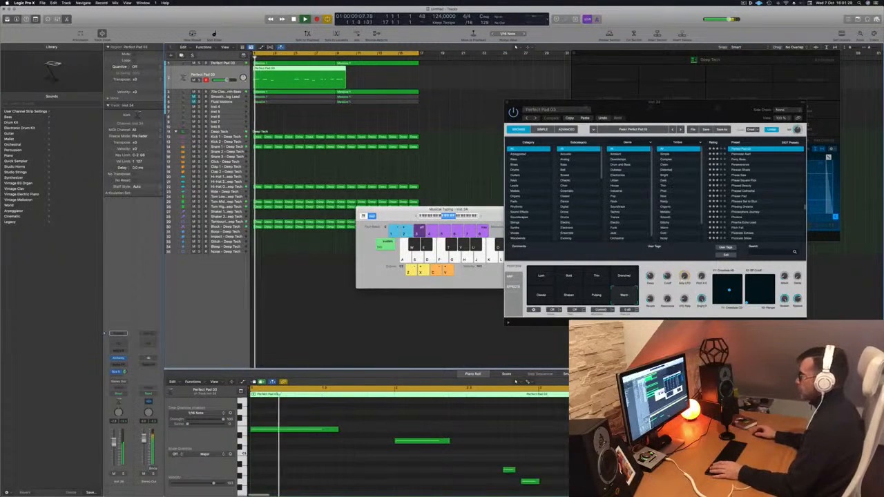
# - Examine the chord notes in the original pad track's first region during playback, for comparison with the melody
pyautogui.moveTo(648, 103); pyautogui.dragTo(620, 98)
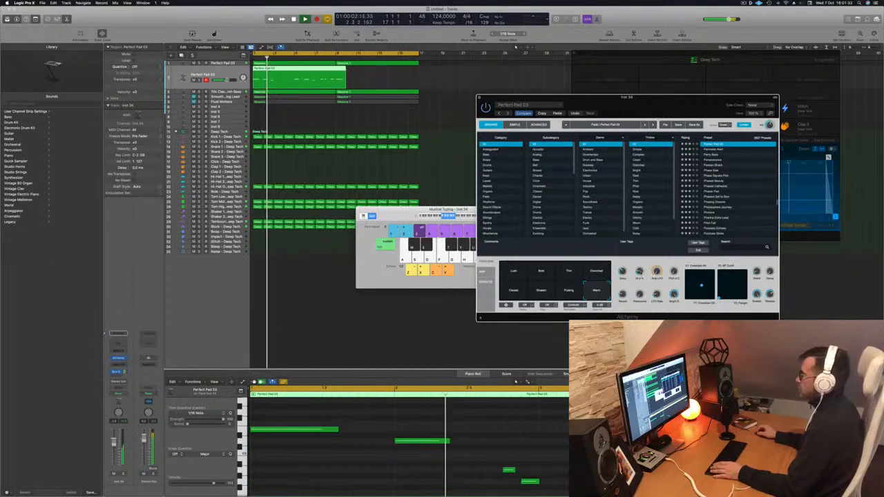
pyautogui.press('Return')
pyautogui.click(500, 465)
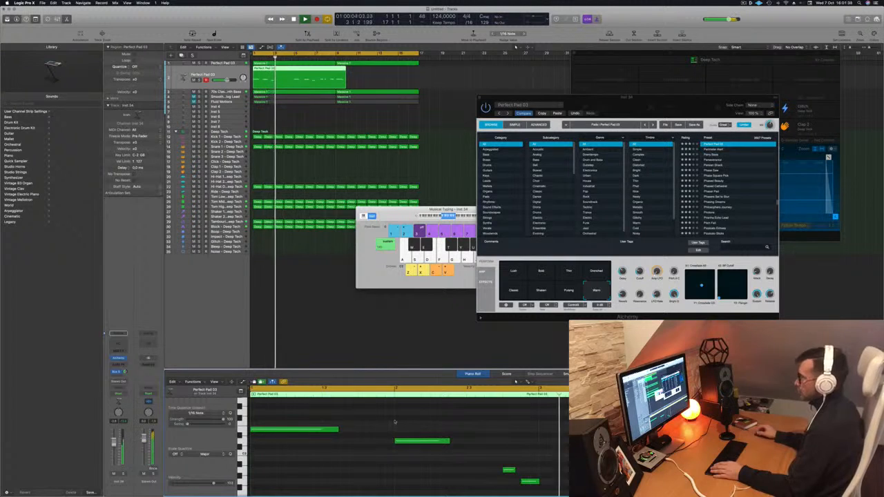
pyautogui.click(278, 63)
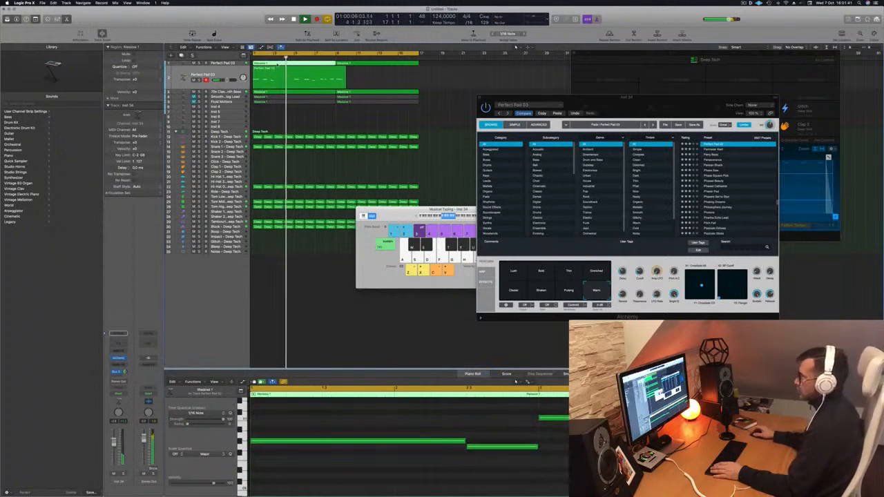
pyautogui.press('Return')
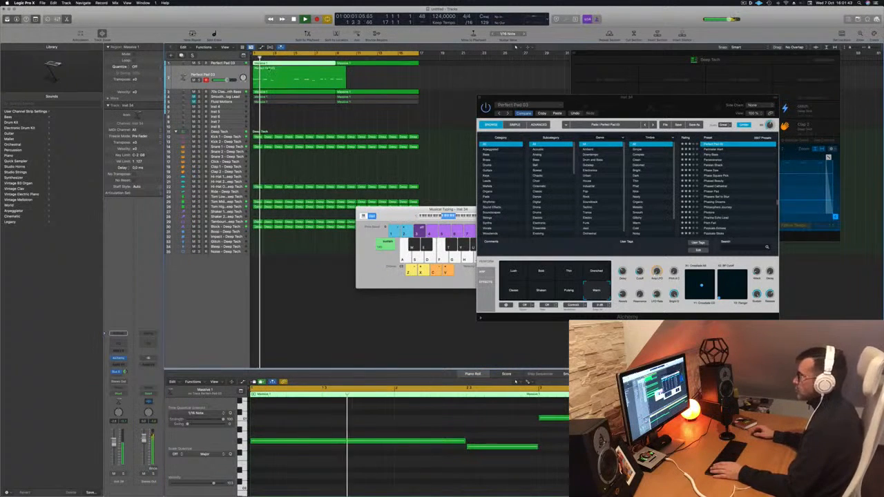
pyautogui.scroll(3, 407, 444)
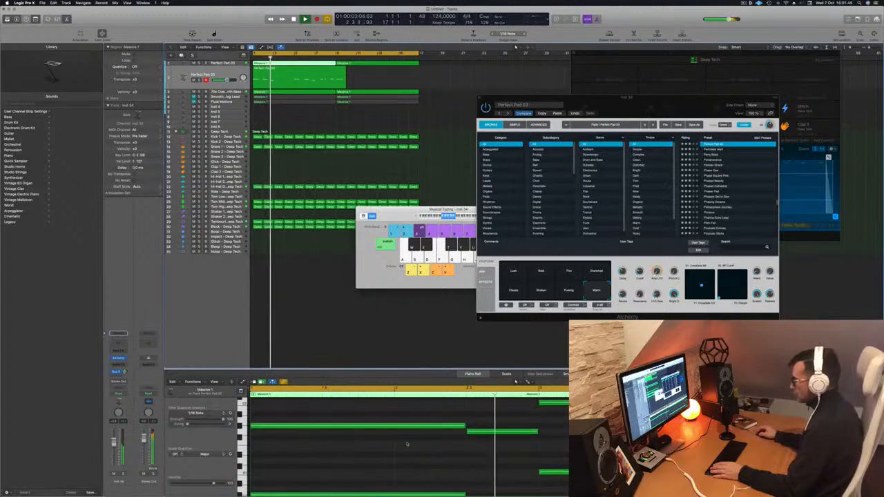
pyautogui.scroll(-2, 407, 444)
pyautogui.scroll(-3, 407, 444)
pyautogui.scroll(4, 407, 444)
pyautogui.scroll(-5, 407, 444)
pyautogui.scroll(3, 406, 445)
pyautogui.scroll(3, 407, 444)
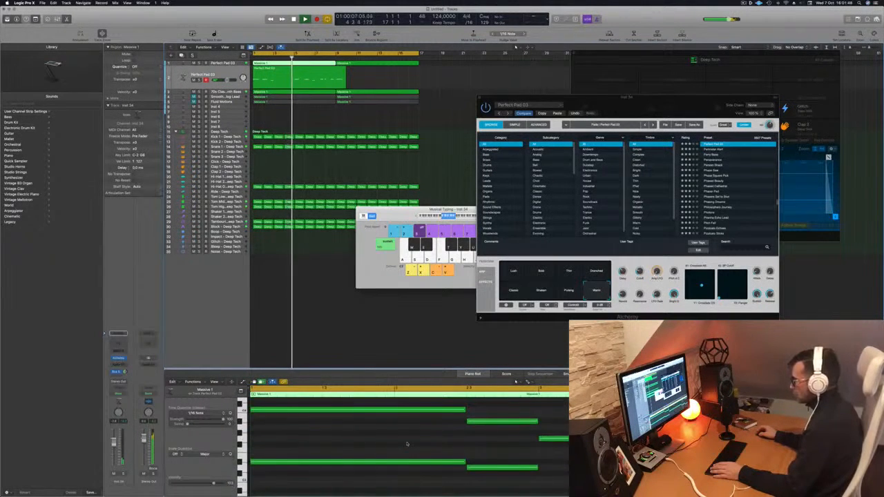
# - Transpose the first four notes of the melody region down one semitone and play the result from the start
pyautogui.click(275, 69)
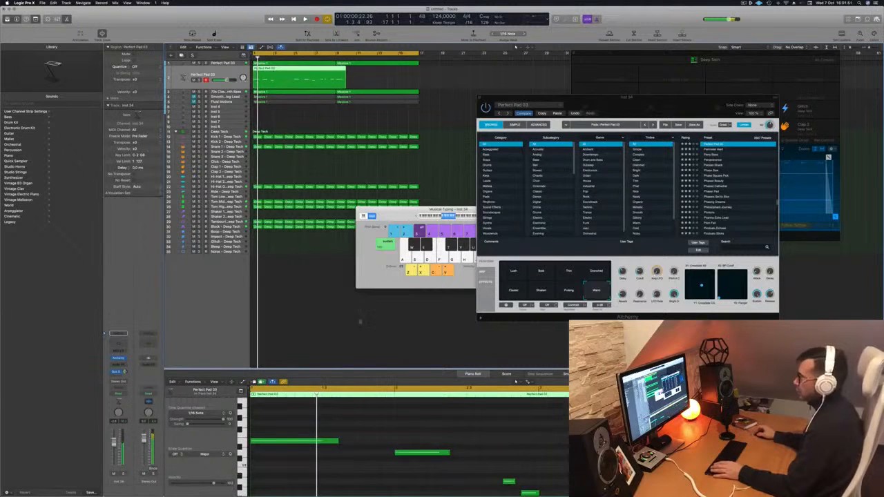
pyautogui.scroll(-2, 370, 427)
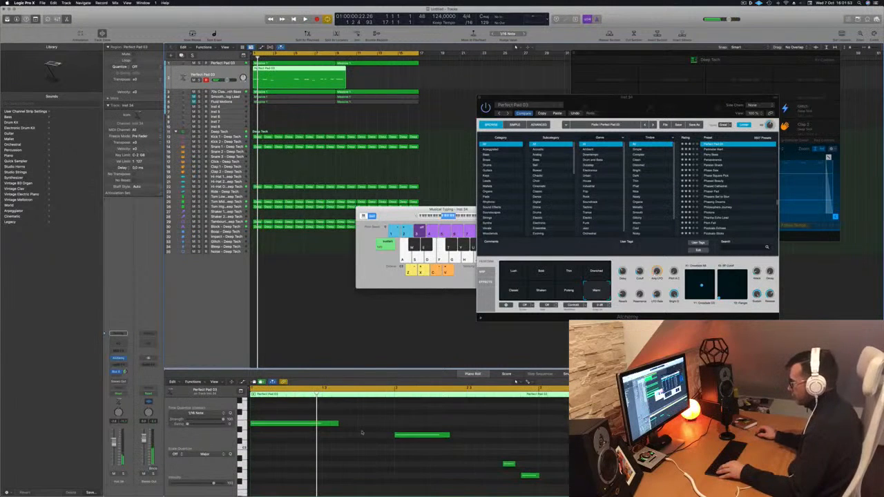
pyautogui.moveTo(299, 407); pyautogui.dragTo(537, 490)
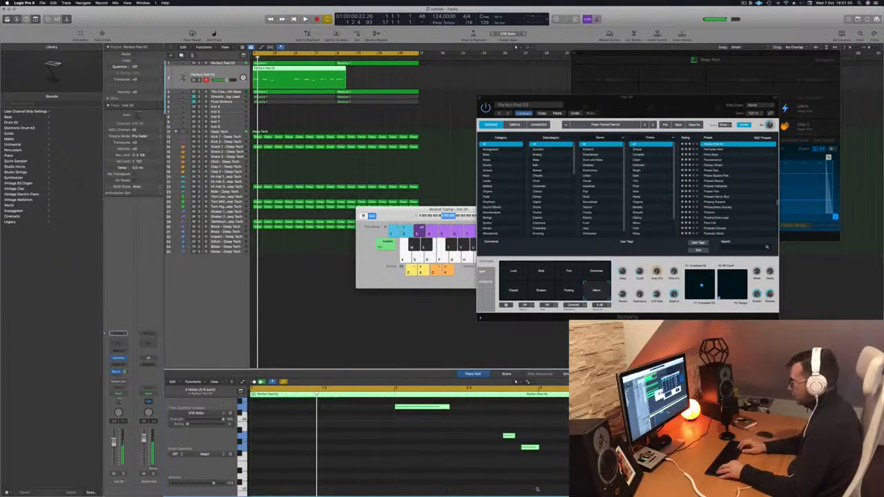
pyautogui.hotkey('alt', 'Down')
pyautogui.press('space')
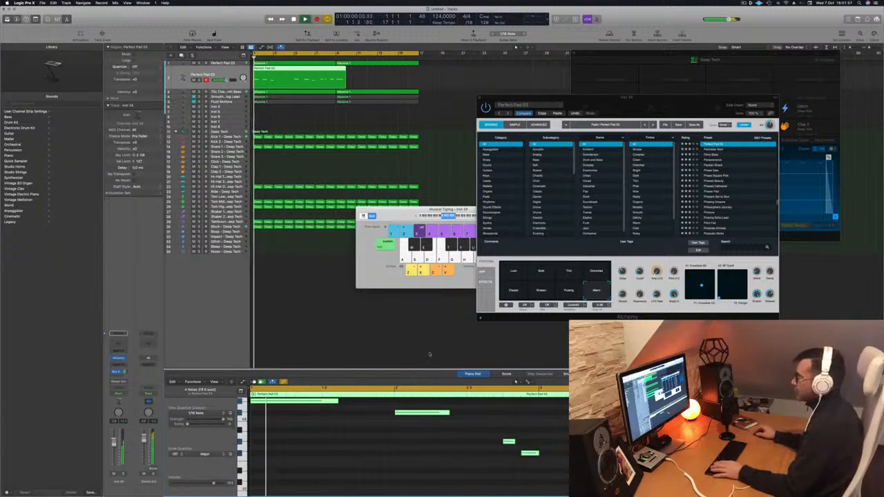
pyautogui.click(429, 356)
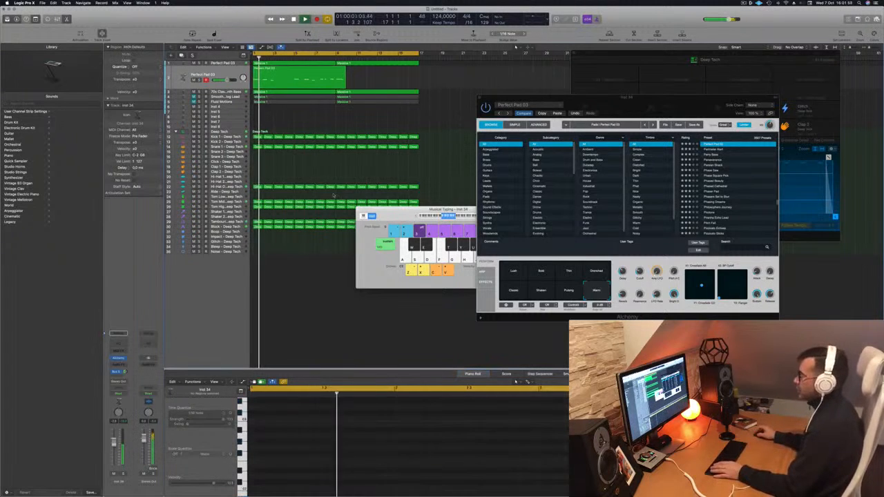
# - Try transposing the melody's first four notes up and down by several semitones while listening to playback
pyautogui.click(312, 77)
pyautogui.scroll(-2, 361, 443)
pyautogui.scroll(2, 355, 454)
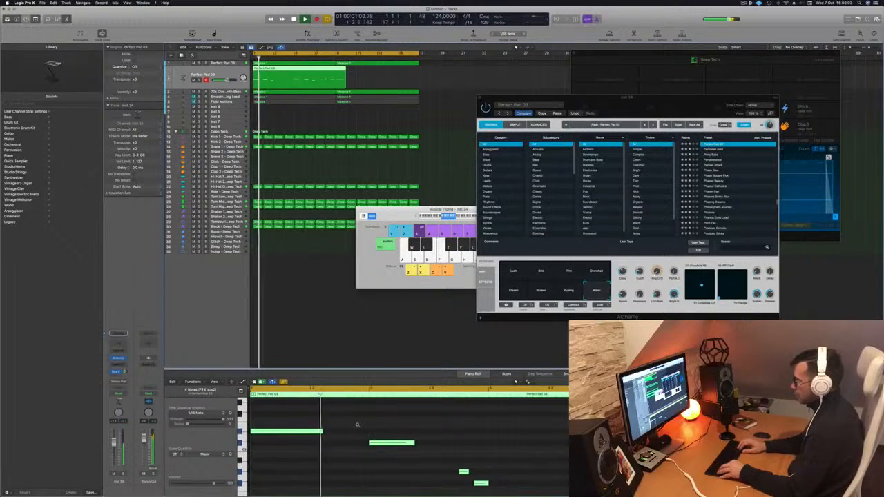
pyautogui.hotkey('alt', 'Down')
pyautogui.hotkey('alt', 'Down')
pyautogui.hotkey('alt', 'Up')
pyautogui.hotkey('alt', 'Up')
pyautogui.hotkey('alt', 'Up')
pyautogui.hotkey('alt', 'Up')
pyautogui.hotkey('alt', 'Up')
pyautogui.hotkey('alt', 'Up')
pyautogui.hotkey('alt', 'Up')
pyautogui.hotkey('alt', 'Up')
pyautogui.hotkey('alt', 'Up')
pyautogui.hotkey('alt', 'Up')
pyautogui.hotkey('alt', 'Up')
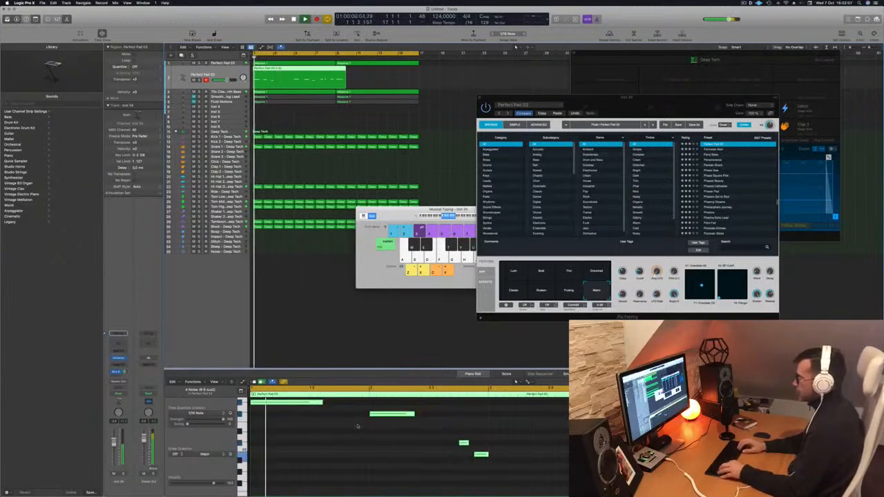
pyautogui.scroll(2, 353, 435)
pyautogui.scroll(-2, 339, 442)
pyautogui.scroll(-2, 331, 443)
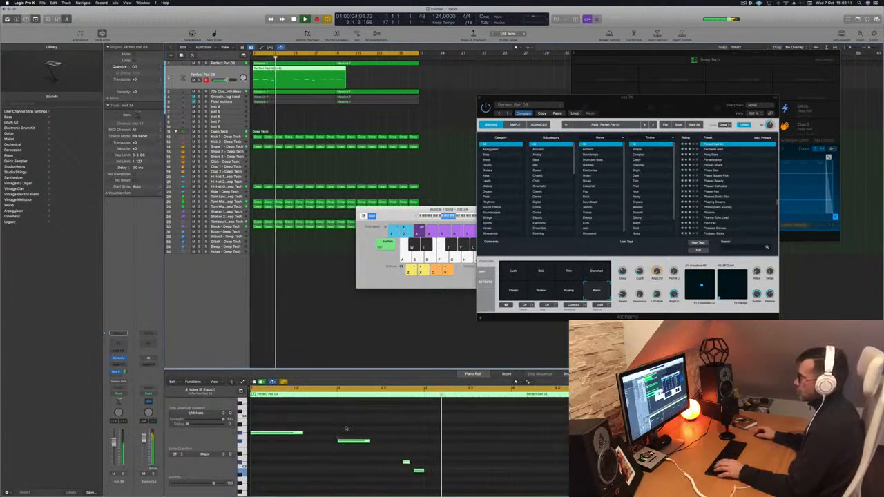
pyautogui.scroll(2, 348, 427)
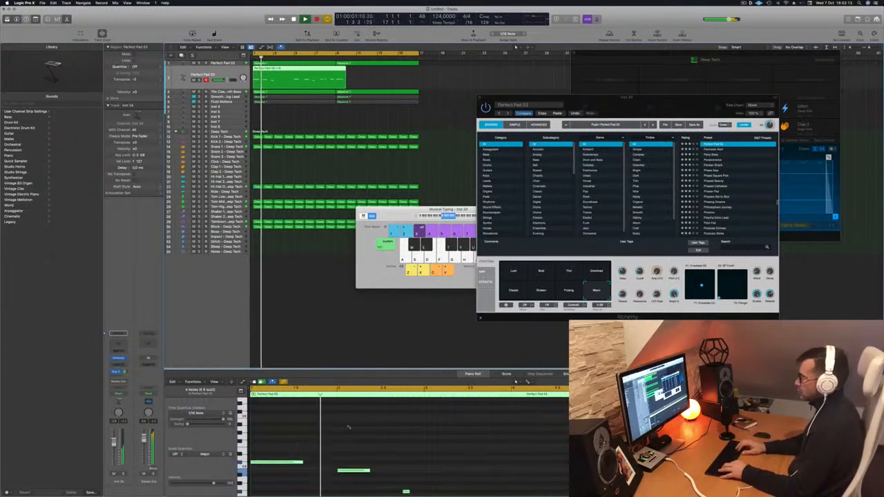
pyautogui.scroll(-1, 348, 427)
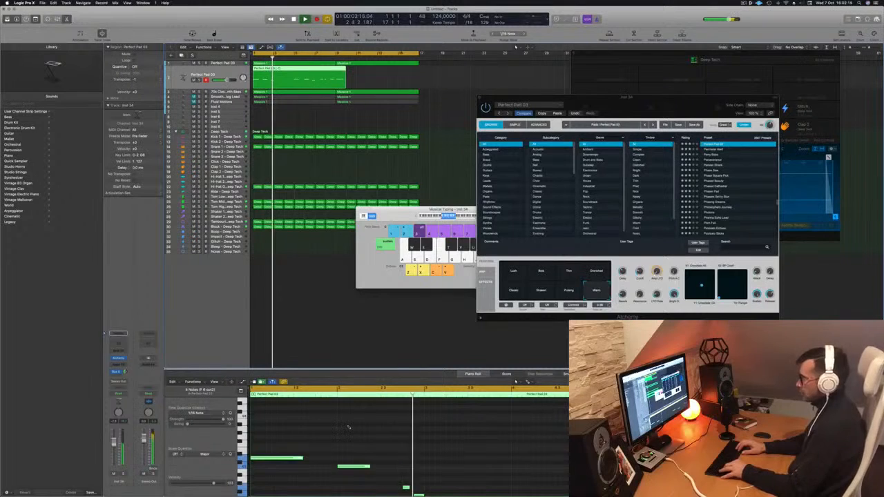
pyautogui.scroll(-1, 348, 427)
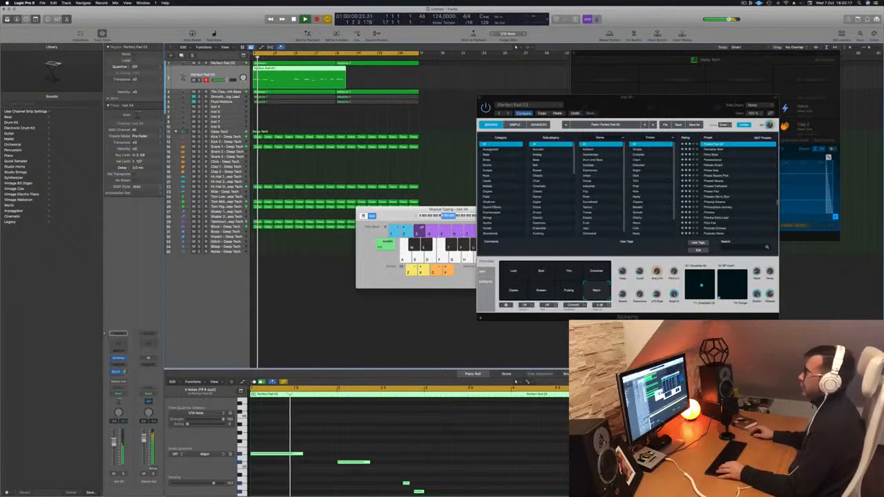
# - Split the melody region at bar 5, delete the second part and copy the first four bars to bar 5
pyautogui.moveTo(631, 105); pyautogui.dragTo(608, 109)
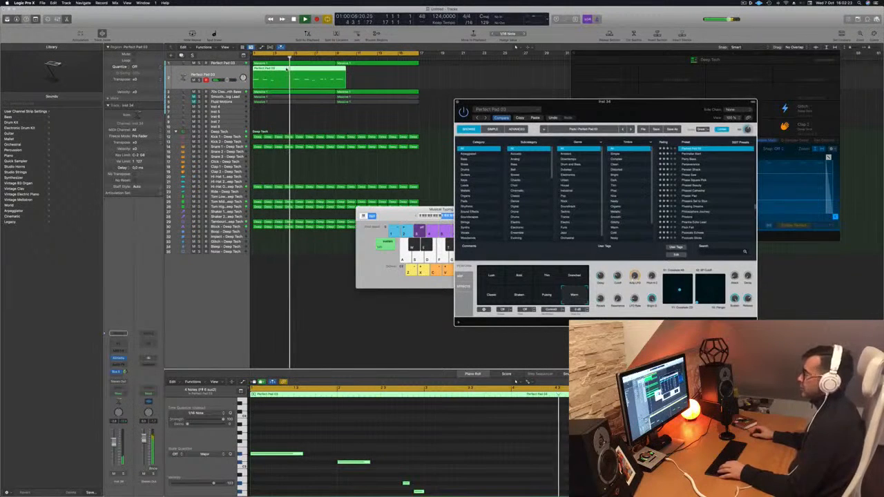
pyautogui.press('Return')
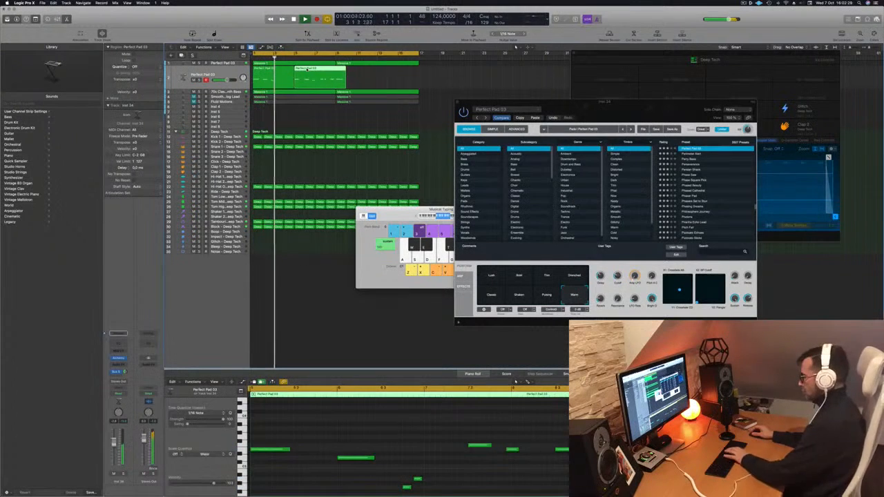
pyautogui.press('Delete')
pyautogui.click(270, 74)
pyautogui.moveTo(271, 74); pyautogui.dragTo(309, 69)
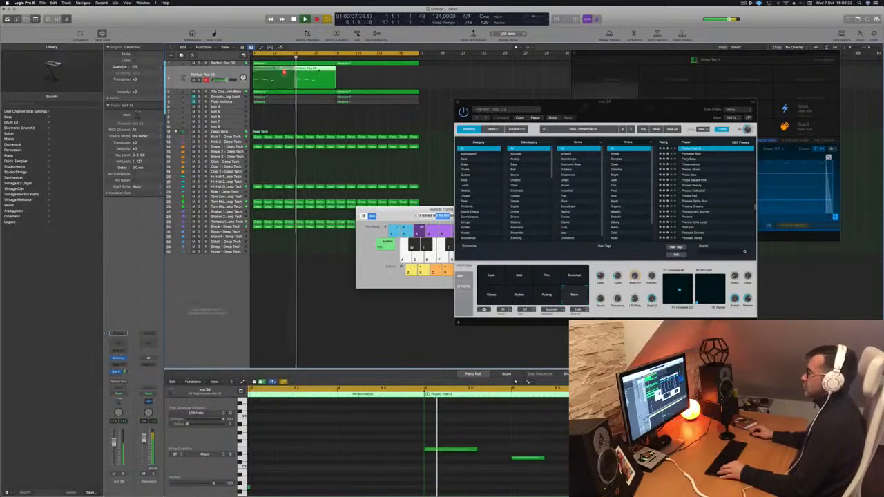
# - Repeat the two melody regions from bar 9 and select all four melody regions on the duplicated pad track
pyautogui.press('super+r')
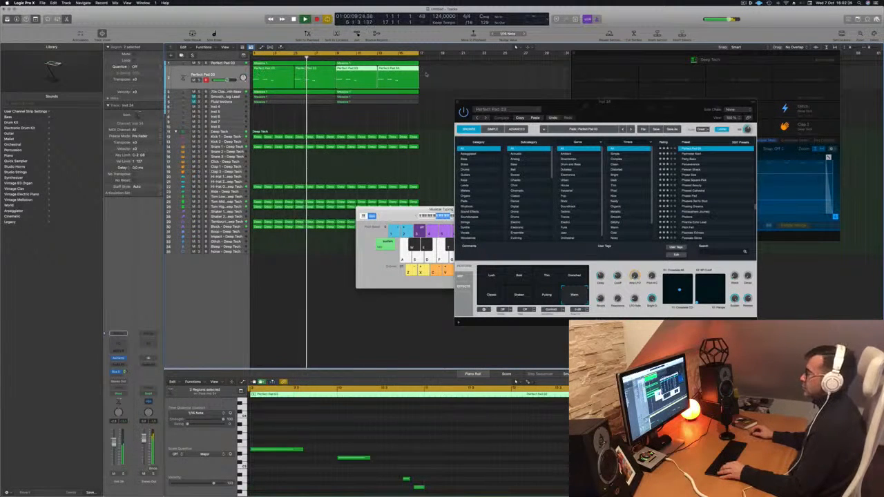
pyautogui.moveTo(424, 73); pyautogui.dragTo(263, 71)
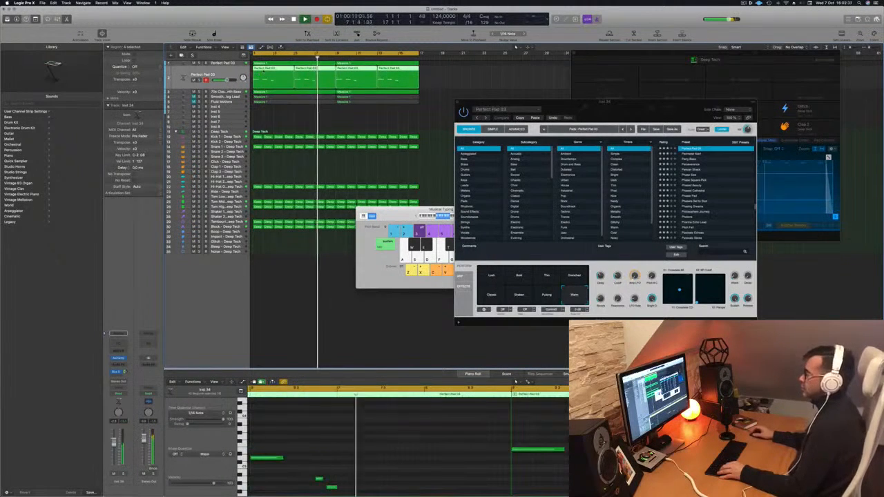
pyautogui.press('super+Left')
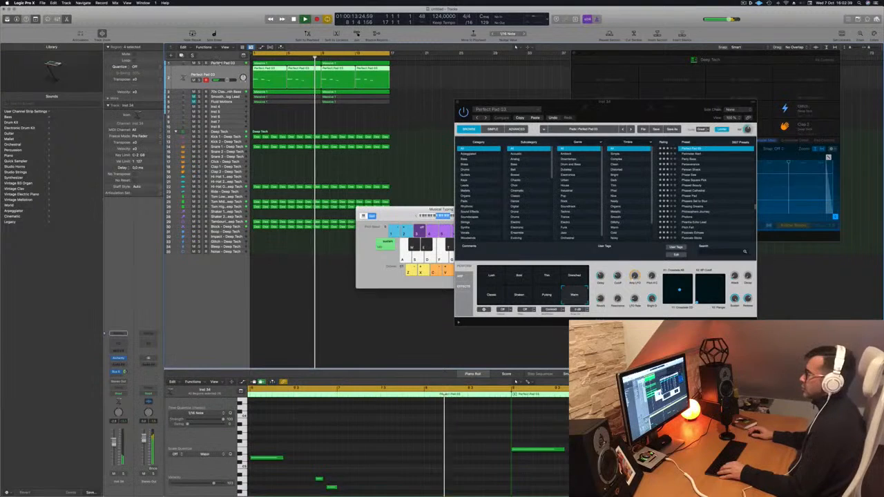
# - Audition the loop with the first pad track muted and the Fluid Motions track unmuted, then restore both mute states
pyautogui.click(219, 63)
pyautogui.click(194, 75)
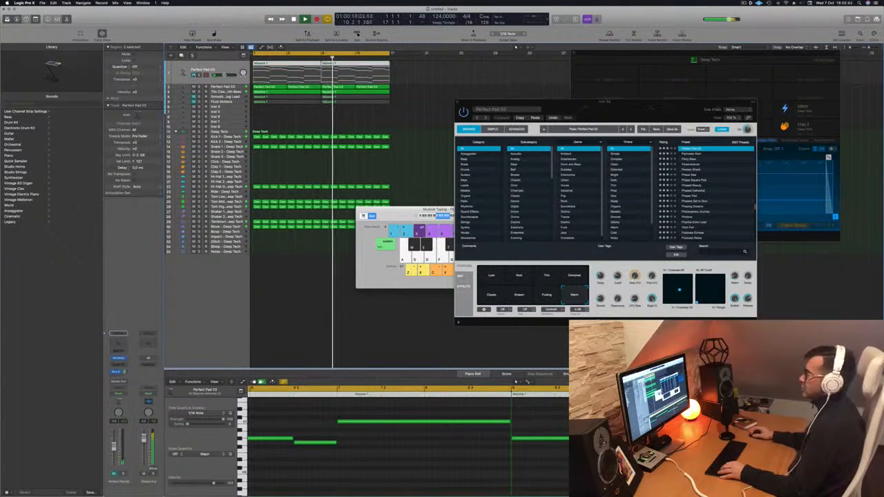
pyautogui.click(194, 103)
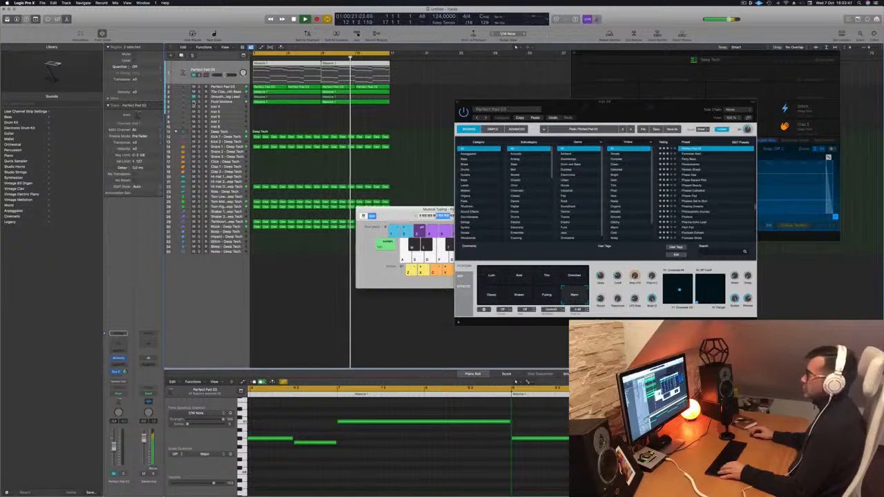
pyautogui.click(194, 97)
pyautogui.click(194, 74)
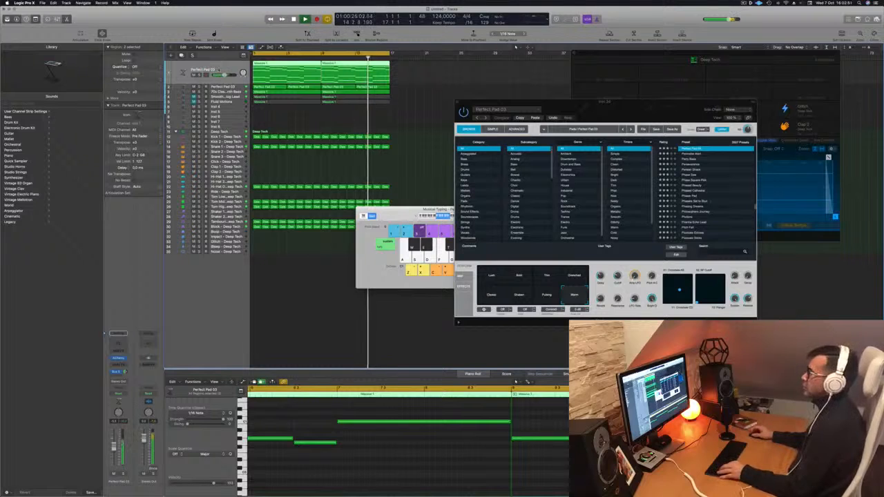
# - Listen to the 70s Classic Synth Bass track in solo, then turn its solo off
pyautogui.press('super+Right')
pyautogui.click(228, 88)
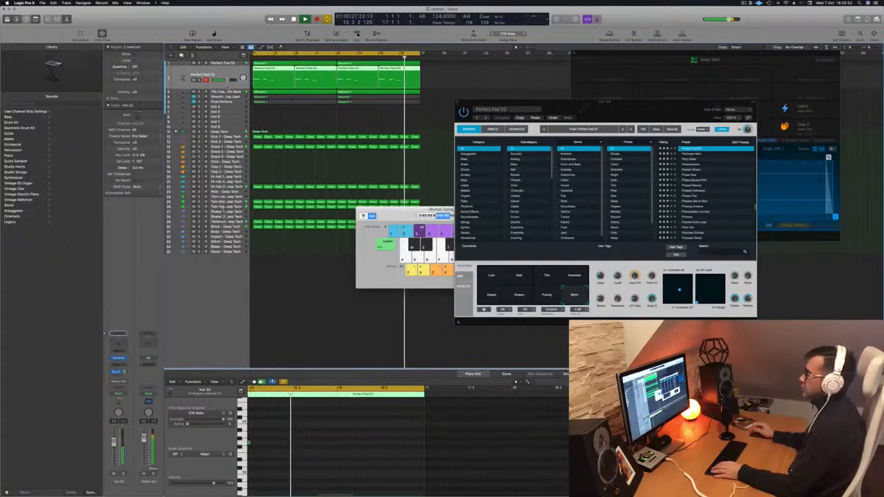
pyautogui.click(229, 92)
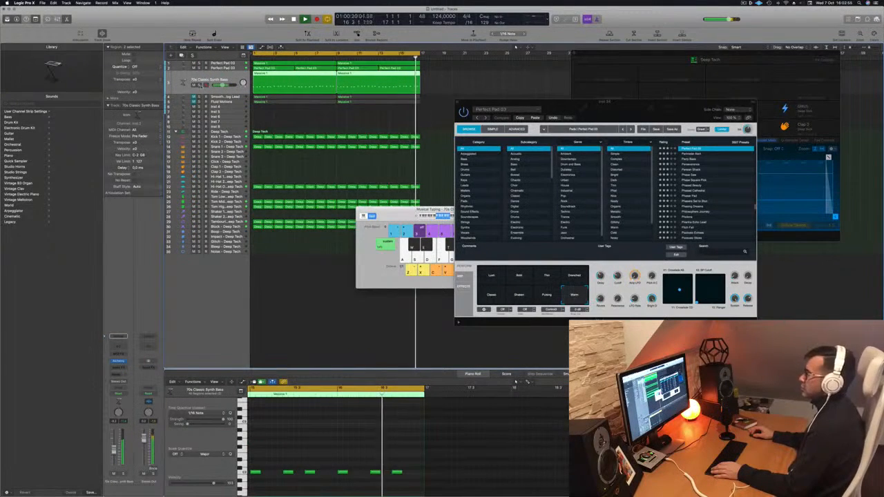
pyautogui.press('s')
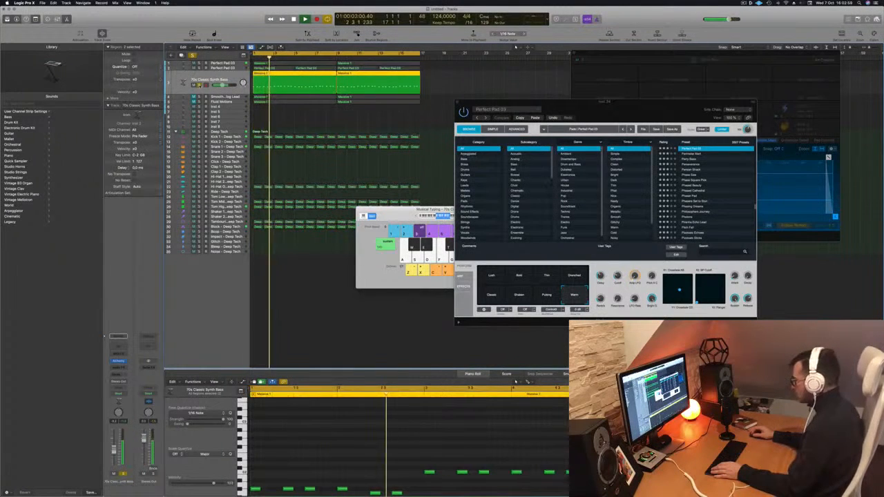
pyautogui.press('s')
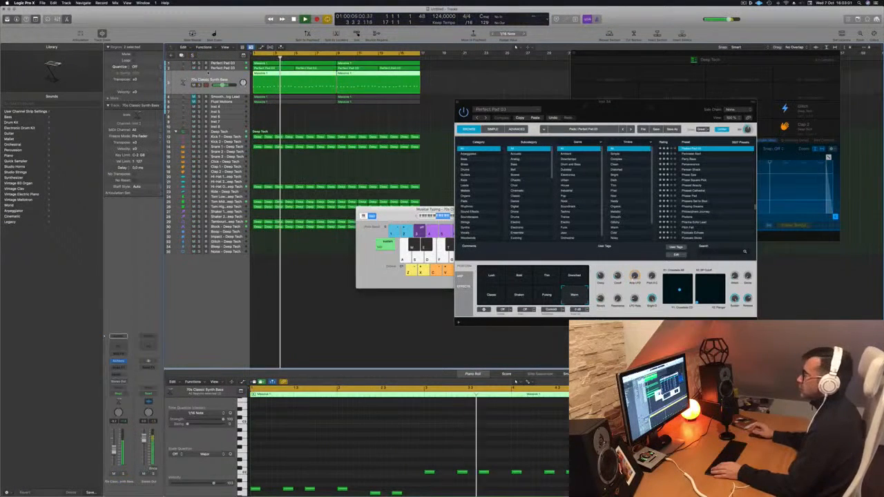
# - Play the duplicated pad track's melody again from the start, stop playback and delete its four regions
pyautogui.press('Up')
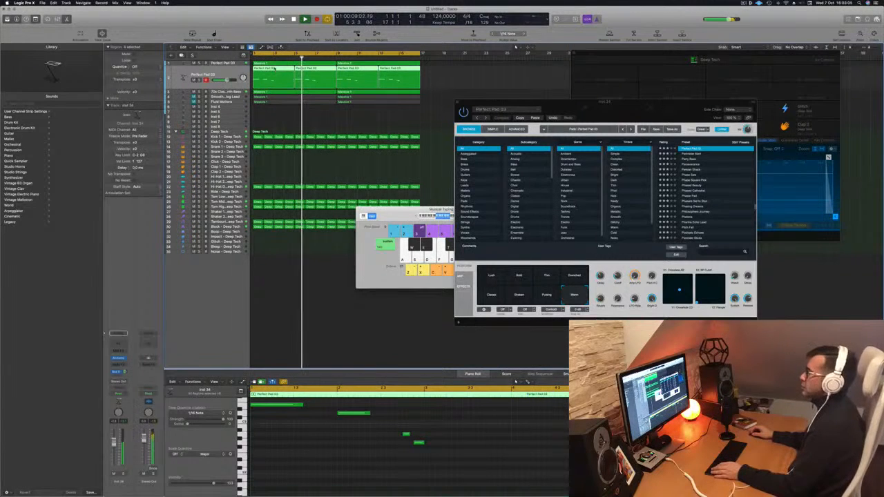
pyautogui.press('Return')
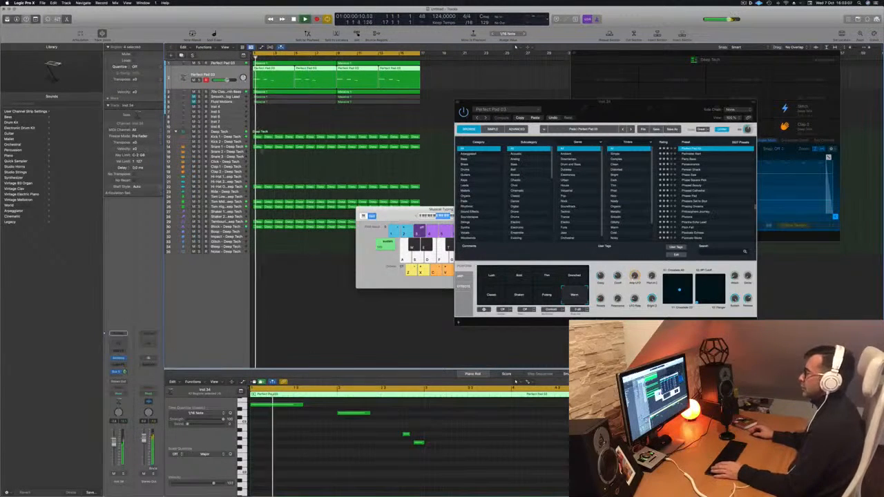
pyautogui.scroll(1, 336, 438)
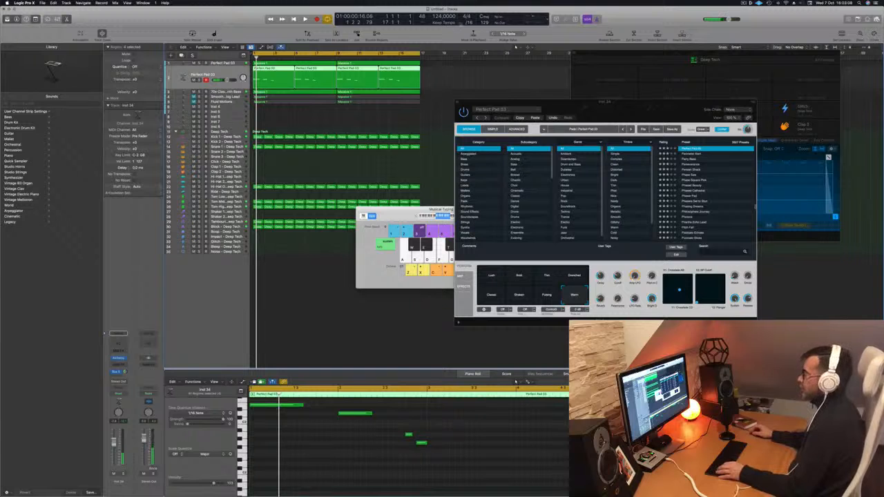
pyautogui.press('Delete')
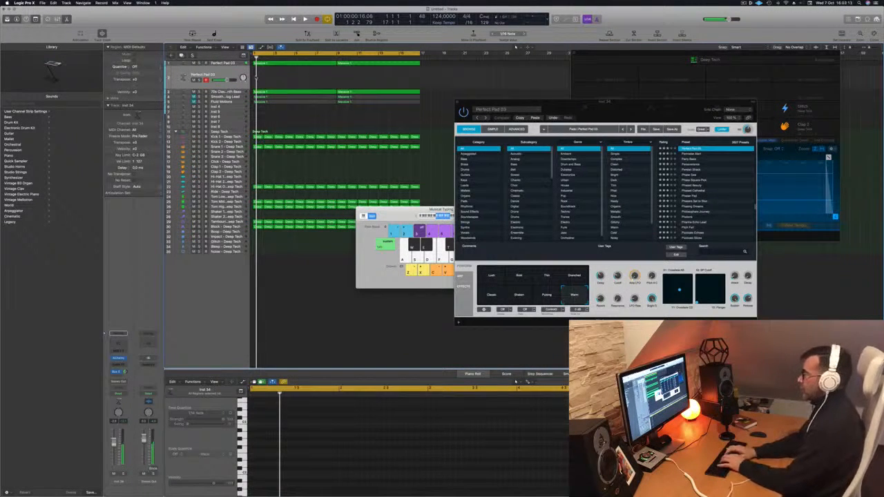
# - Move the Musical Typing keyboard to uncover more of its keys and rehearse a new pad melody over the looping playback
pyautogui.press('i')
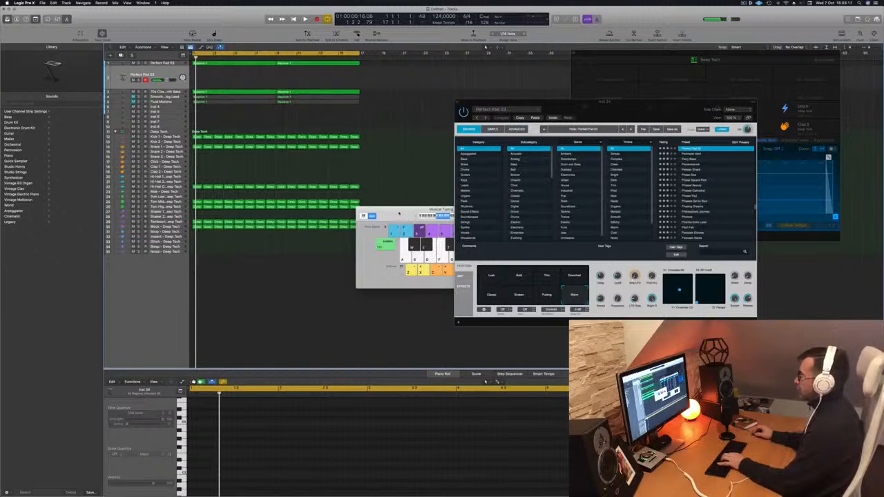
pyautogui.moveTo(401, 213); pyautogui.dragTo(360, 219)
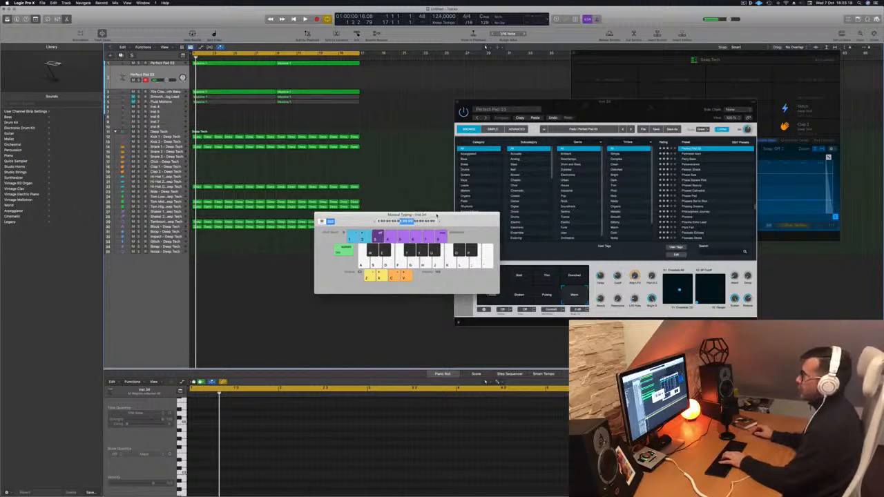
pyautogui.press('i')
pyautogui.press('i')
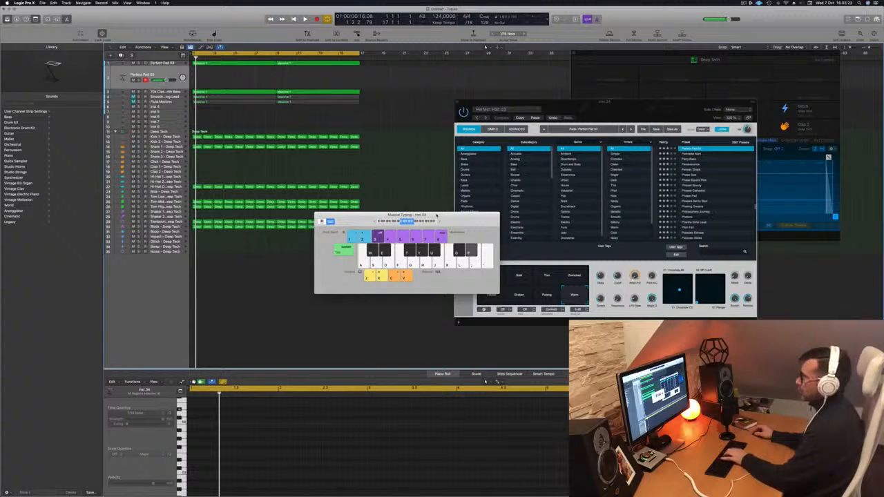
pyautogui.press('space')
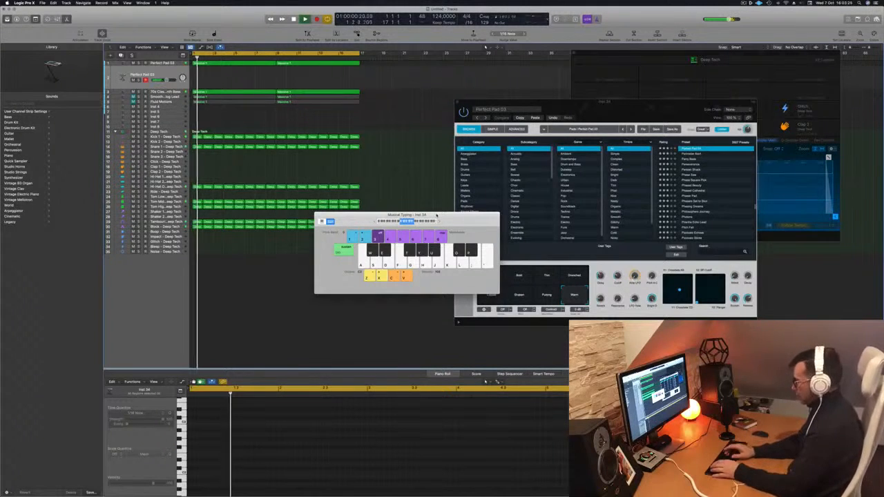
pyautogui.press('i')
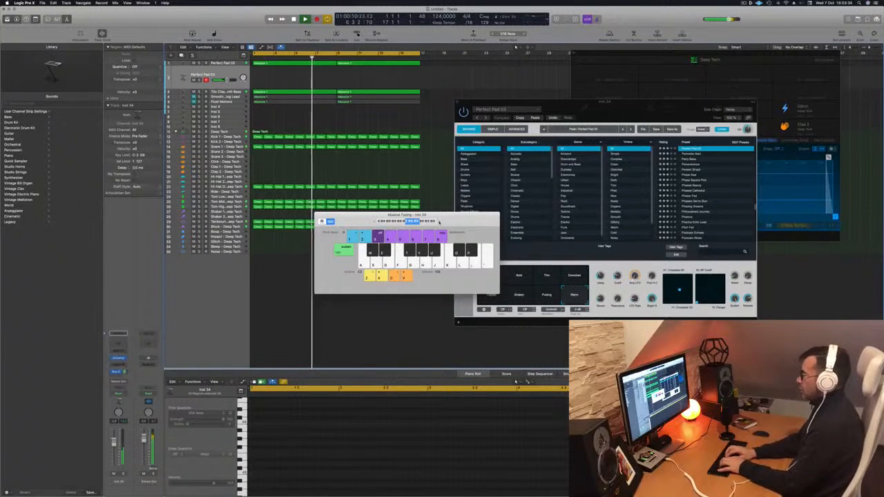
pyautogui.press('i')
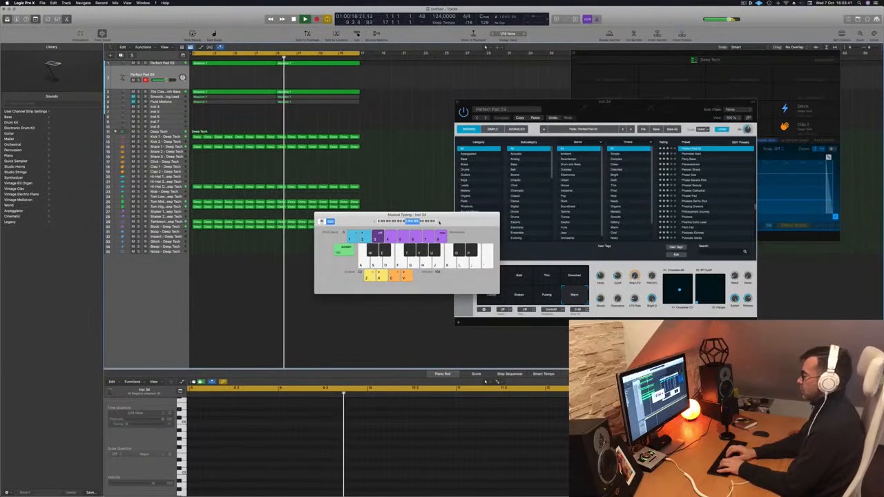
pyautogui.press('i')
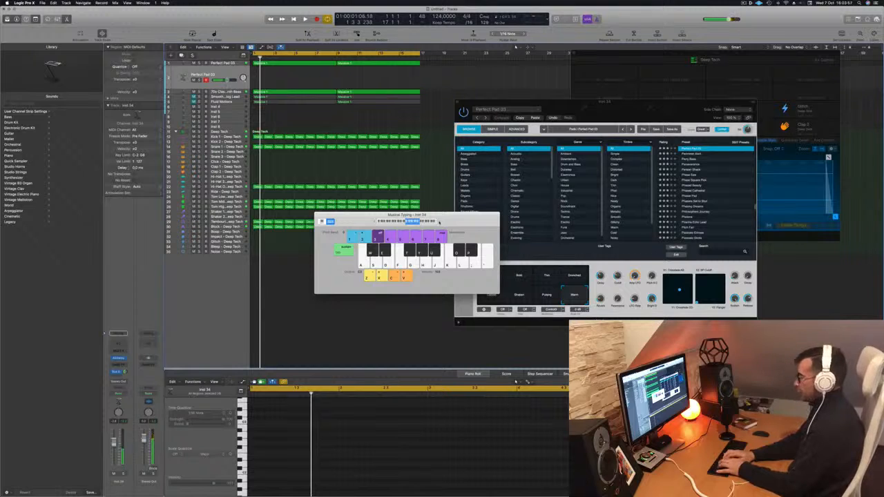
# - Record a new melody about eleven bars long on the duplicated pad track from bar 1 using Musical Typing
pyautogui.press('r')
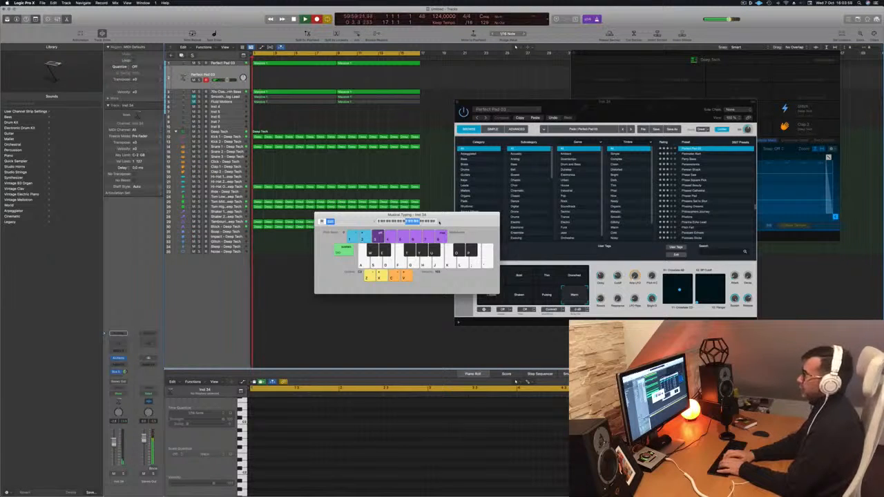
pyautogui.press('u')
pyautogui.press('u')
pyautogui.press('u')
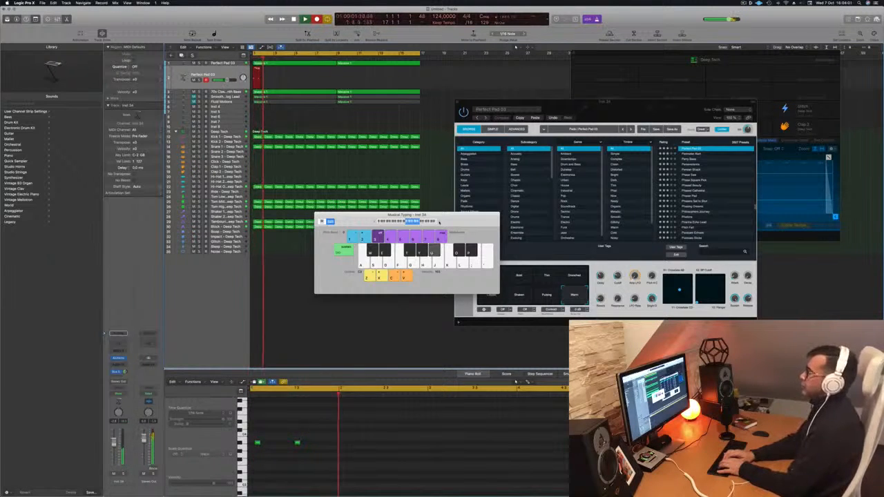
pyautogui.press('u')
pyautogui.press('y')
pyautogui.press('t')
pyautogui.press('y')
pyautogui.press('w')
pyautogui.press('e')
pyautogui.press('u')
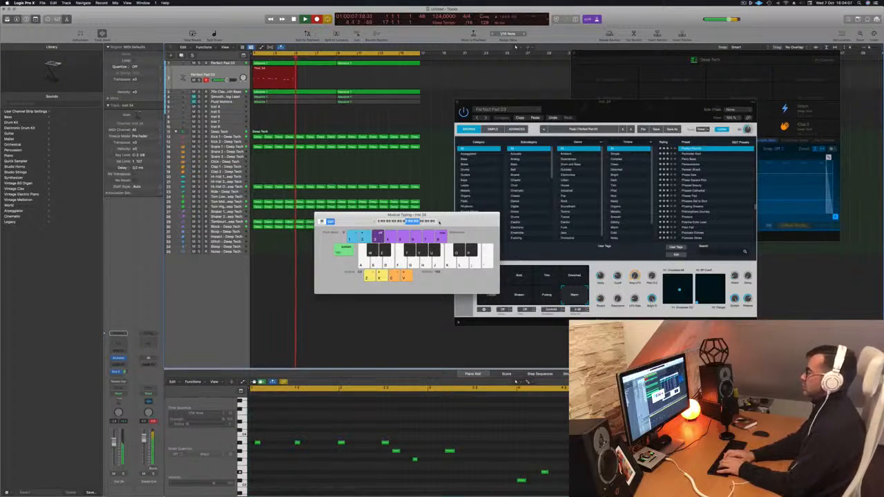
pyautogui.press('w')
pyautogui.press('e')
pyautogui.press('u')
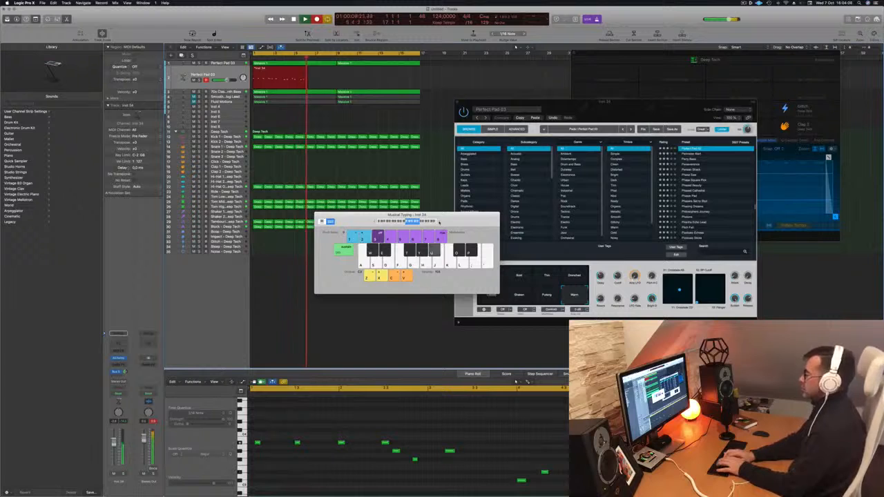
pyautogui.press('u')
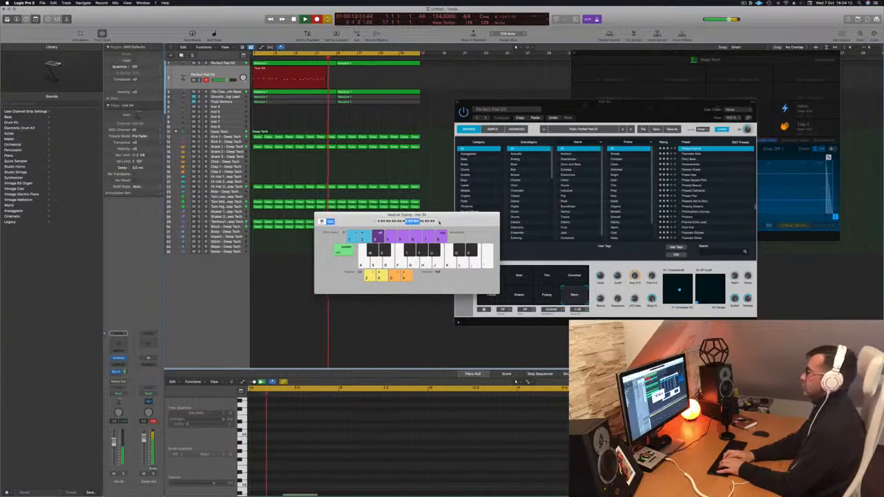
pyautogui.press('u')
pyautogui.press('y')
pyautogui.press('e')
pyautogui.press('y')
pyautogui.press('t')
pyautogui.press('w')
pyautogui.press('u')
pyautogui.press('e')
pyautogui.press('y')
pyautogui.press('t')
pyautogui.press('u')
pyautogui.press('y')
pyautogui.press('space')
# - Play back the newly recorded pad melody from the start and examine its notes in the Piano Roll
pyautogui.press('space')
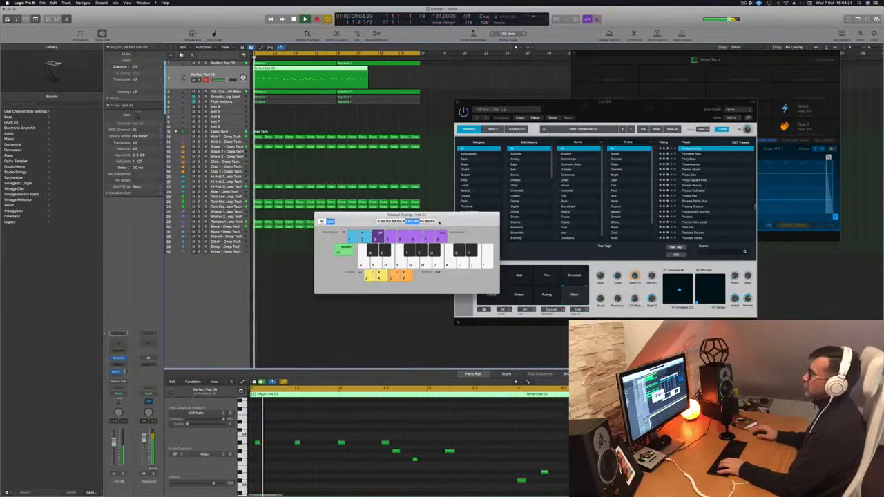
pyautogui.press('space')
pyautogui.press('space')
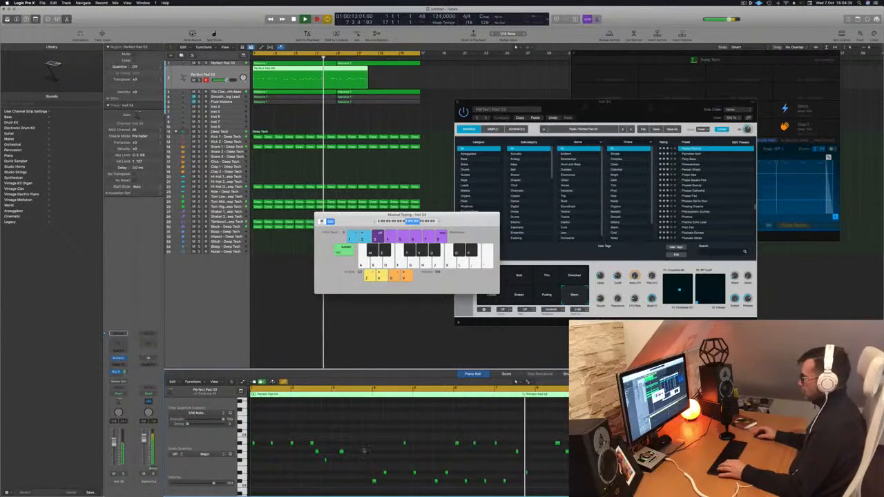
pyautogui.press('Return')
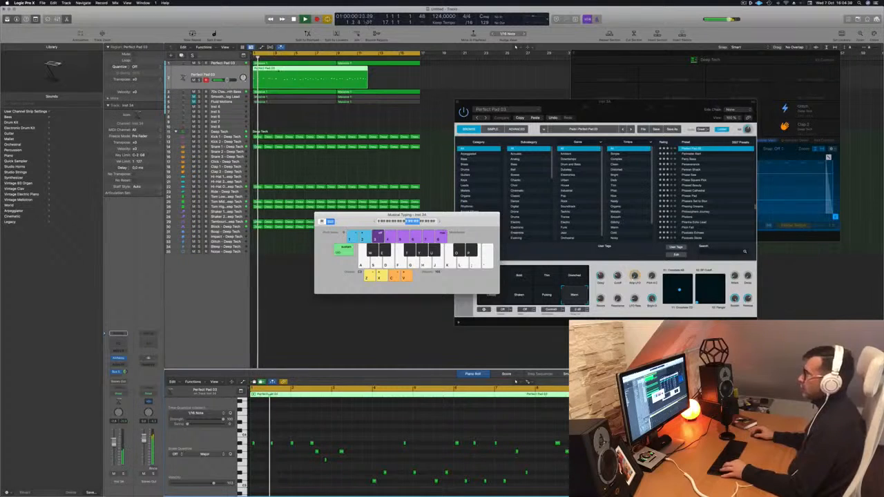
# - Cut the recorded melody down to the two bars that begin at bar 4 and place them at bar 1
pyautogui.keyDown('super'); pyautogui.click(284, 69); pyautogui.keyUp('super')
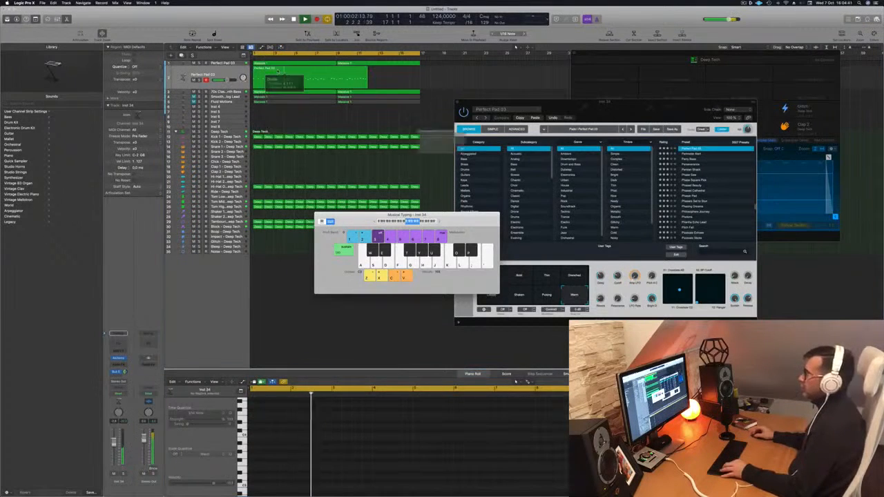
pyautogui.press('super+t')
pyautogui.press('Return')
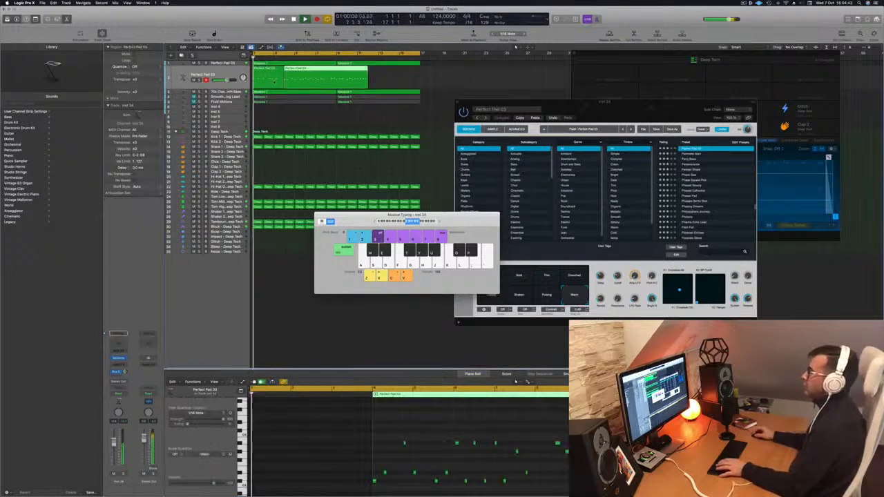
pyautogui.moveTo(321, 72); pyautogui.dragTo(290, 73)
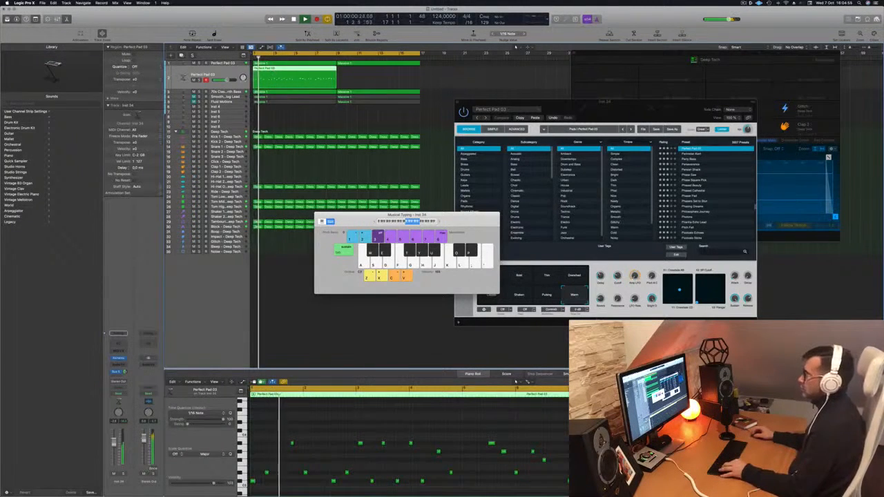
pyautogui.keyDown('super'); pyautogui.click(275, 74); pyautogui.keyUp('super')
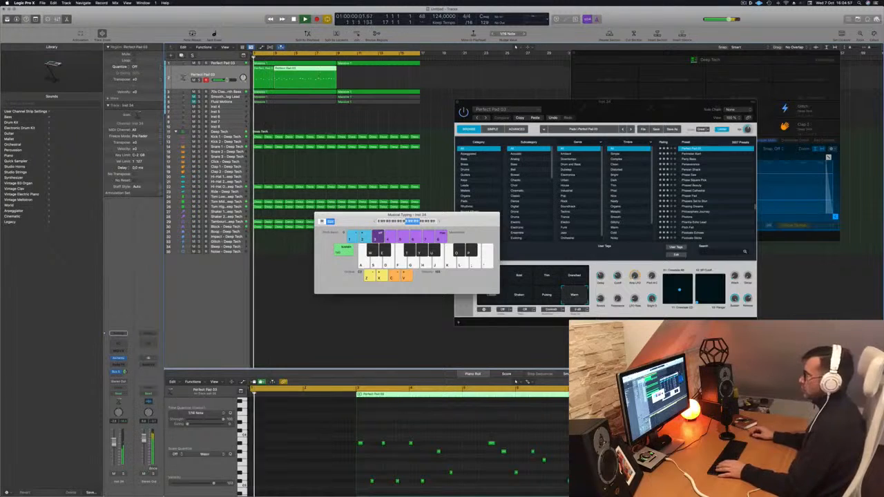
pyautogui.press('Delete')
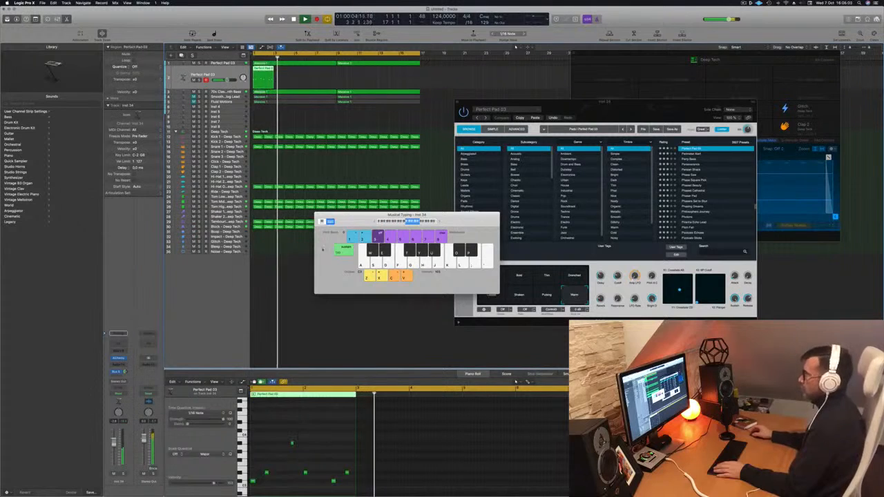
# - Repeat the two-bar melody region up to bar 9, delete the copies at bars 3 and 7, and select the remaining regions
pyautogui.moveTo(269, 75); pyautogui.dragTo(314, 75)
pyautogui.click(284, 71)
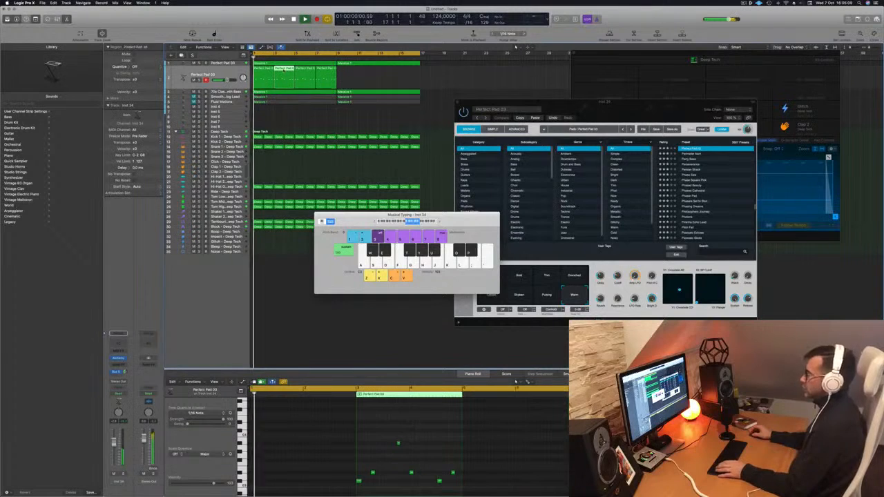
pyautogui.press('Delete')
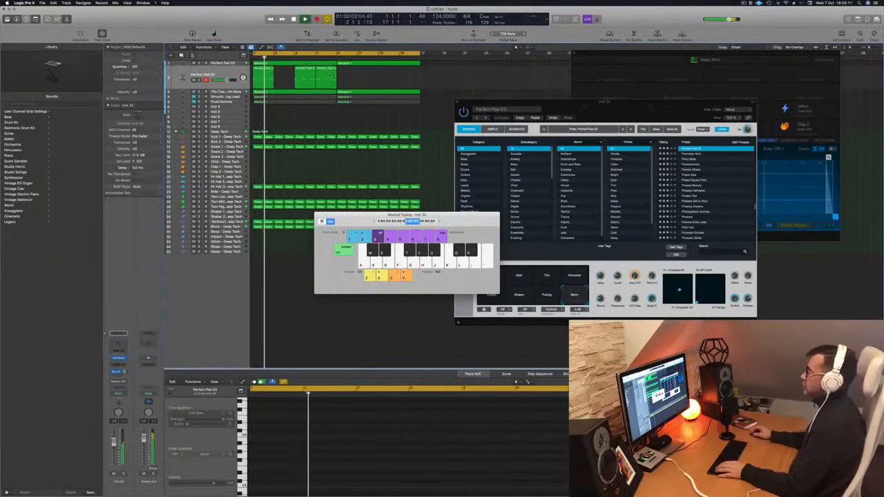
pyautogui.press('Delete')
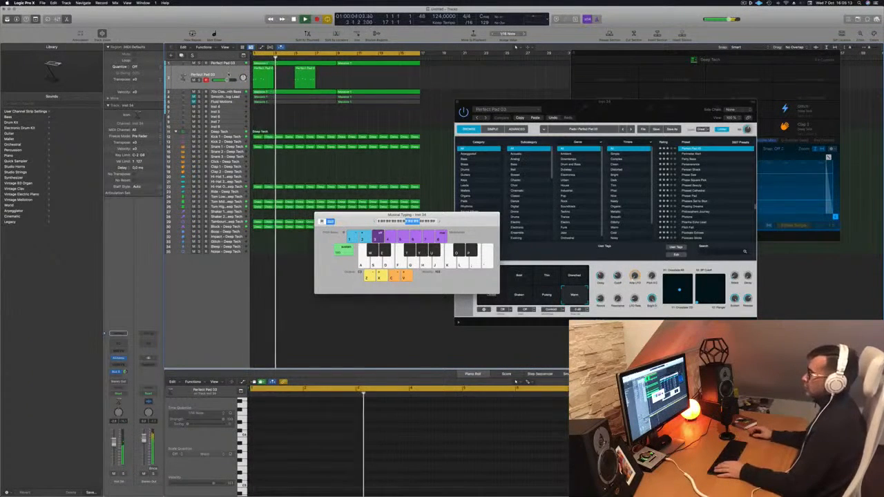
pyautogui.click(229, 74)
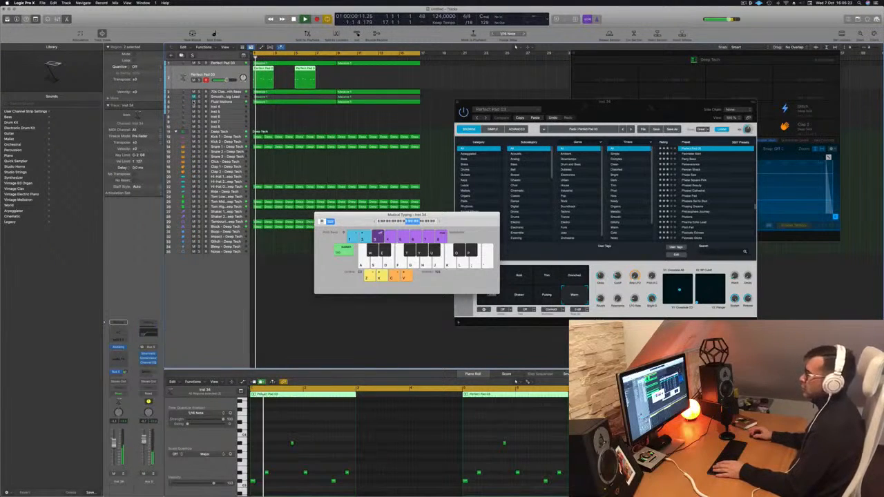
# - Copy the two pad melody regions to bars 9 and 13 and play the arrangement from the start
pyautogui.click(230, 102)
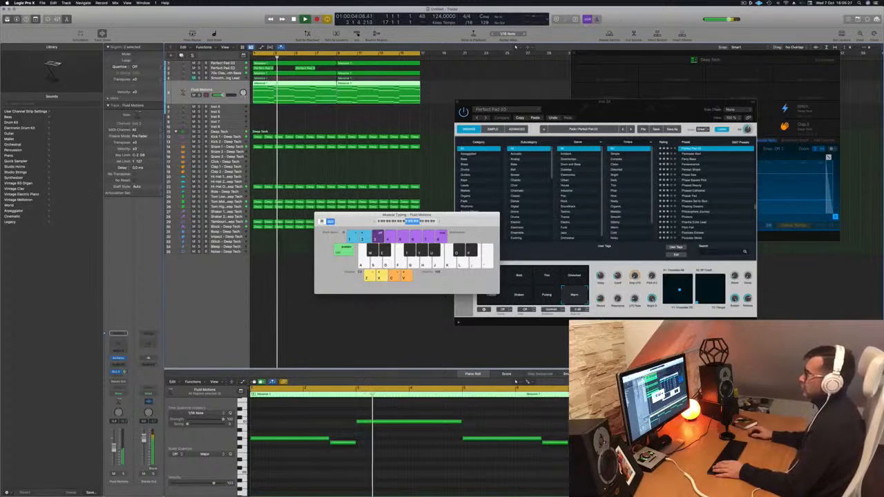
pyautogui.click(234, 67)
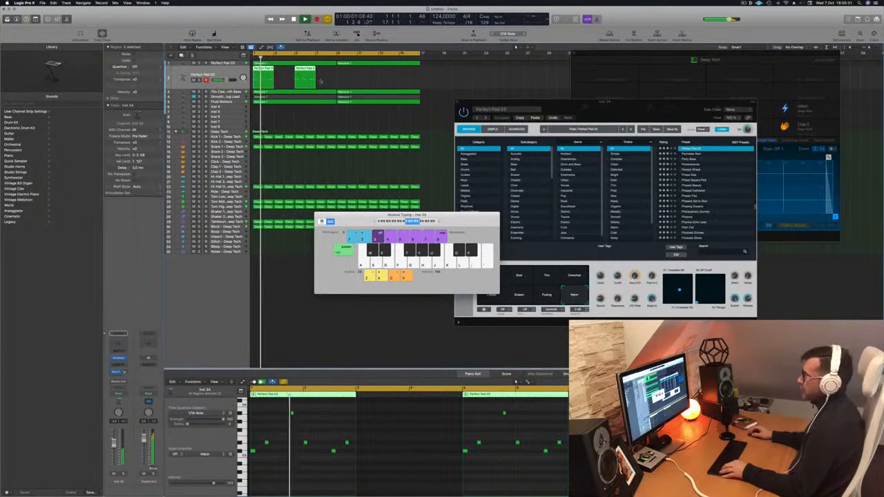
pyautogui.moveTo(264, 76); pyautogui.dragTo(347, 76)
pyautogui.press('Return')
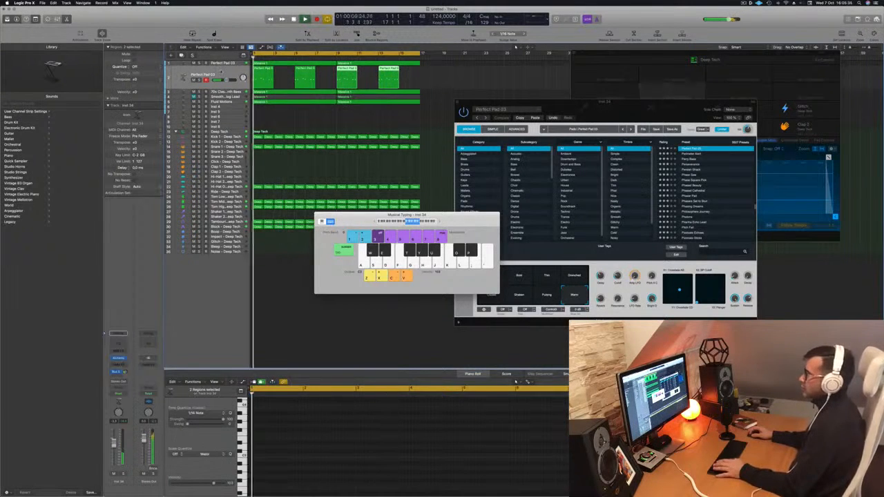
# - Reopen the pad track's Alchemy instrument, place its window lower in the workspace, and restart playback
pyautogui.press('super+w')
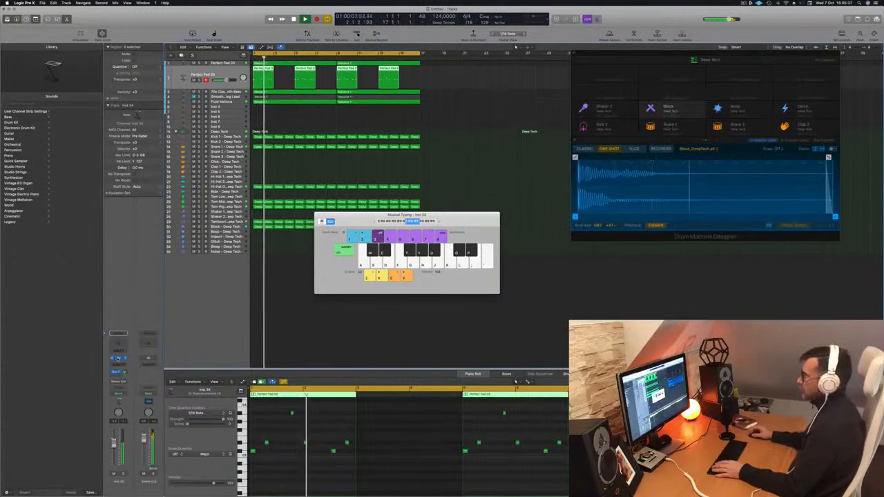
pyautogui.click(119, 359)
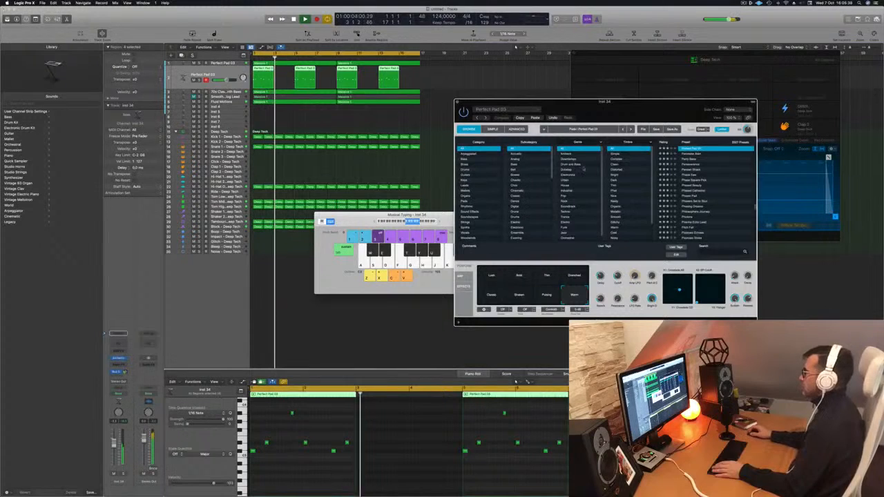
pyautogui.moveTo(630, 116); pyautogui.dragTo(576, 170)
pyautogui.press('space')
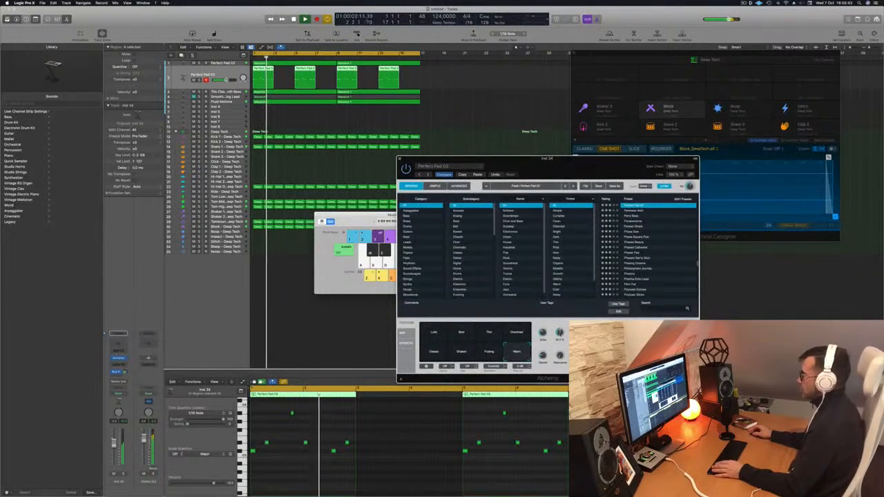
pyautogui.press('space')
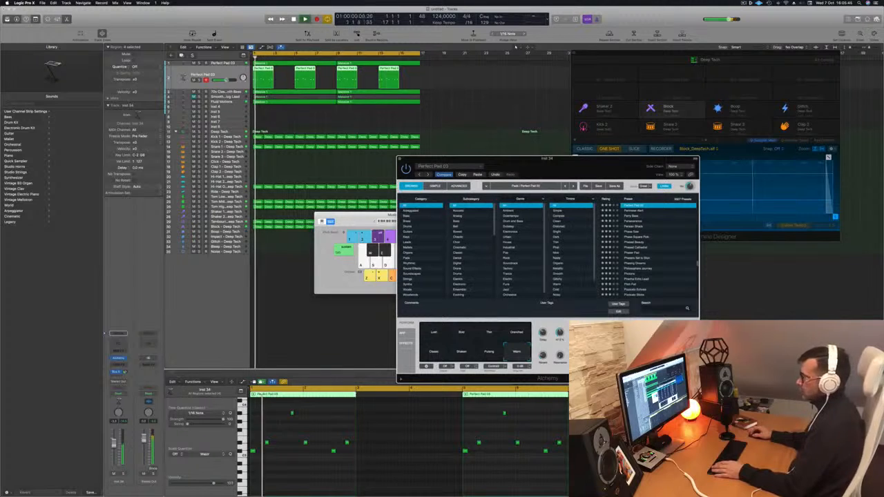
# - Adjust the pad's bus send and Alchemy filter cutoff, and switch the sound to the Lush snapshot
pyautogui.moveTo(126, 373); pyautogui.dragTo(125, 370)
pyautogui.moveTo(559, 337); pyautogui.dragTo(558, 339)
pyautogui.click(435, 334)
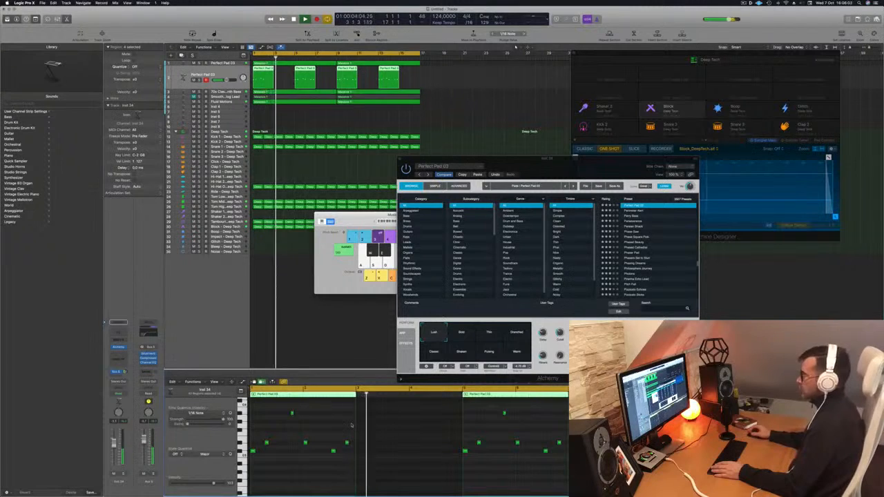
pyautogui.moveTo(567, 164); pyautogui.dragTo(586, 167)
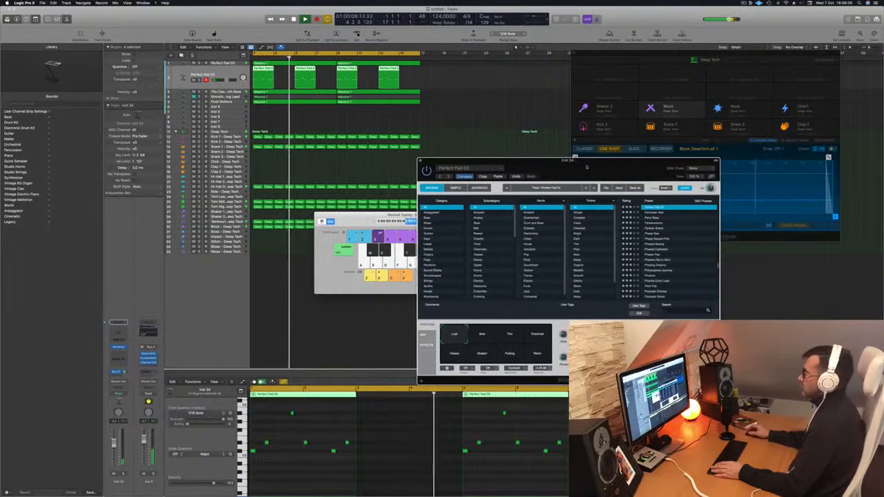
pyautogui.click(744, 3)
pyautogui.click(745, 4)
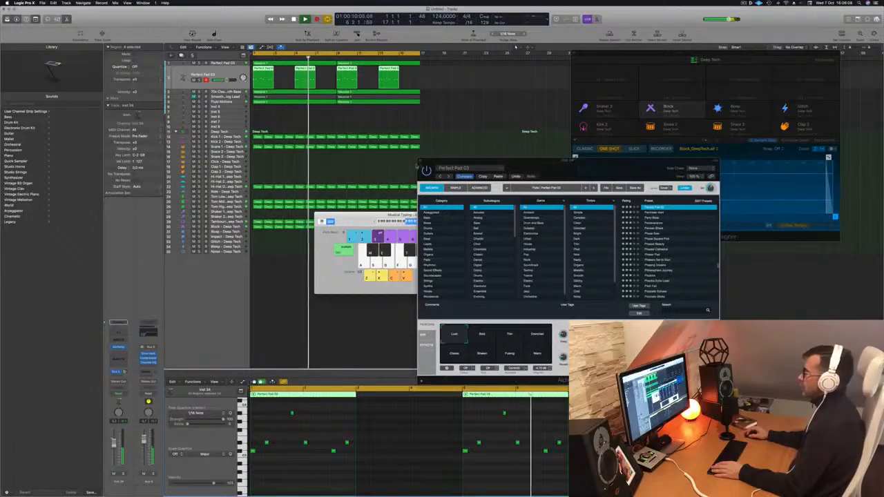
pyautogui.press('super+w')
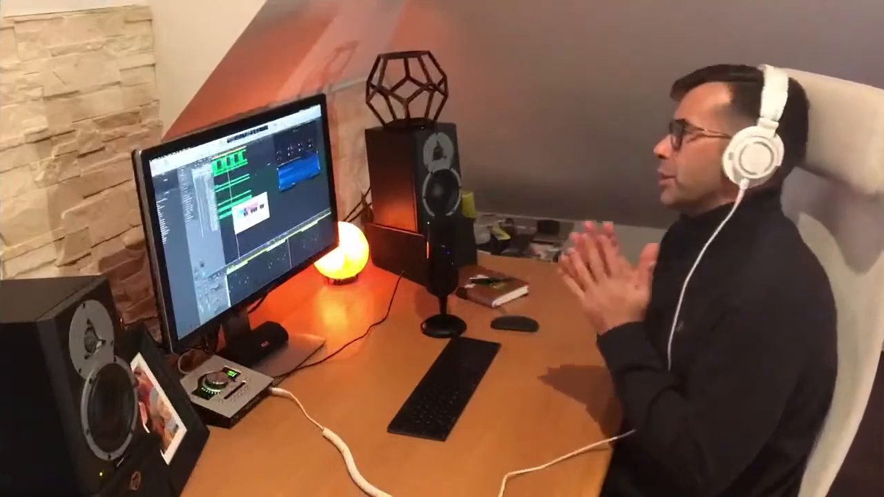